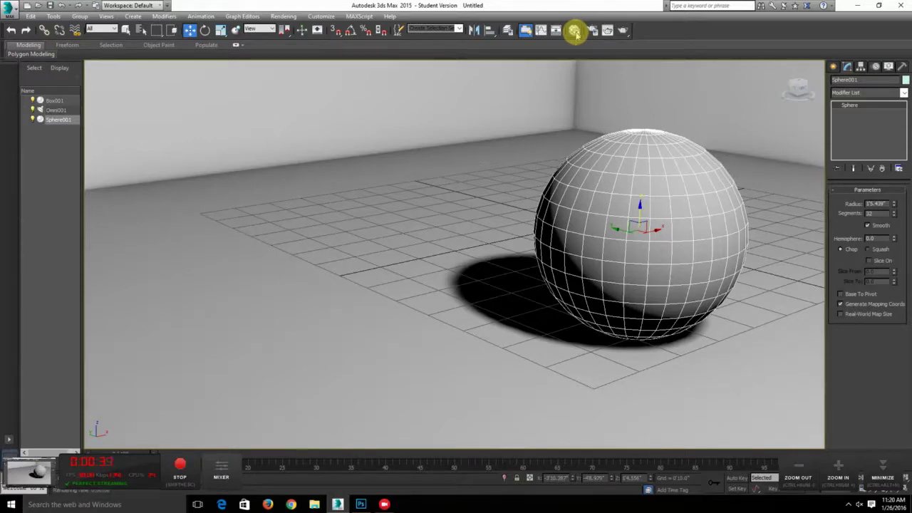
- Open the Slate Material Editor and move its window clear of the sphere
double_click(576, 34)
double_click(577, 34)
double_click(577, 35)
click(576, 34)
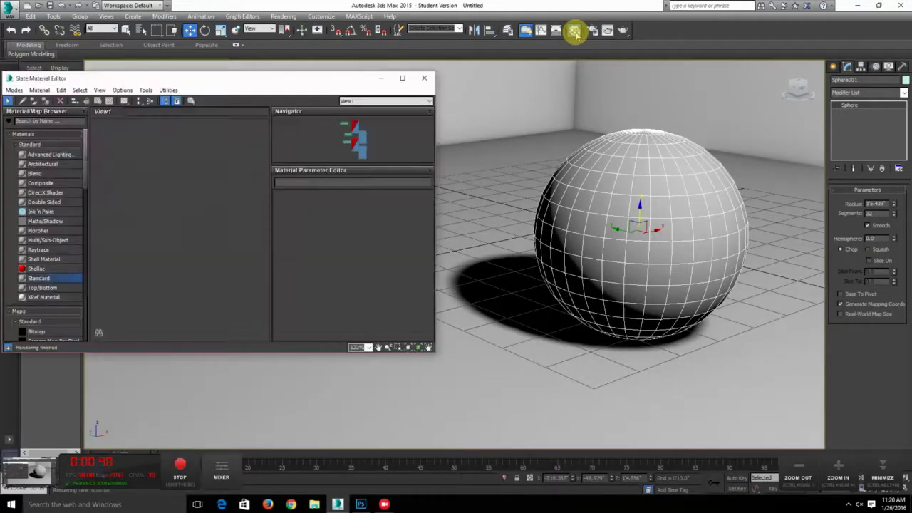
drag(306, 80, 347, 91)
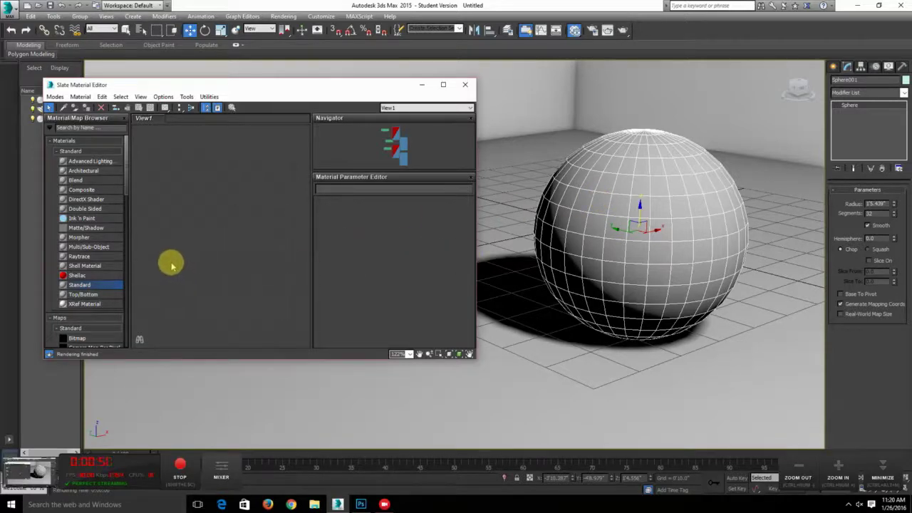
- Add a Standard material node to the editor's view and show its parameters
click(99, 286)
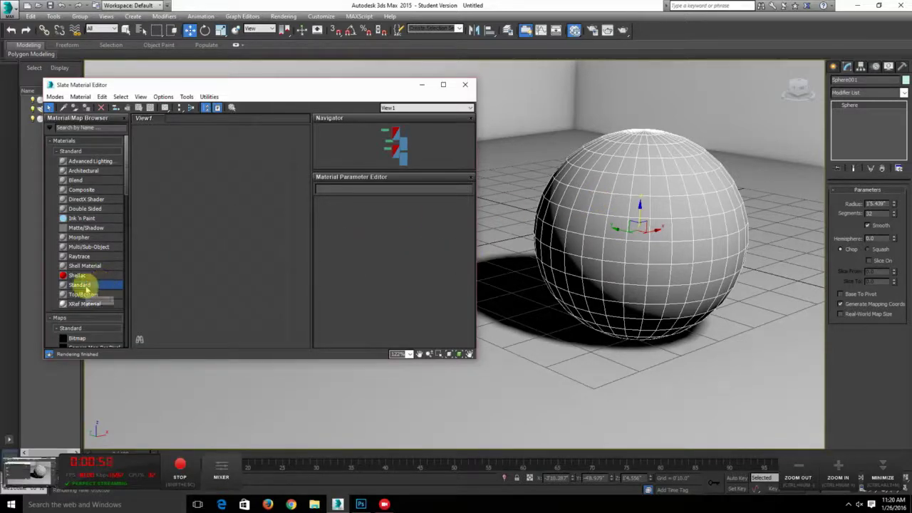
drag(83, 287, 246, 152)
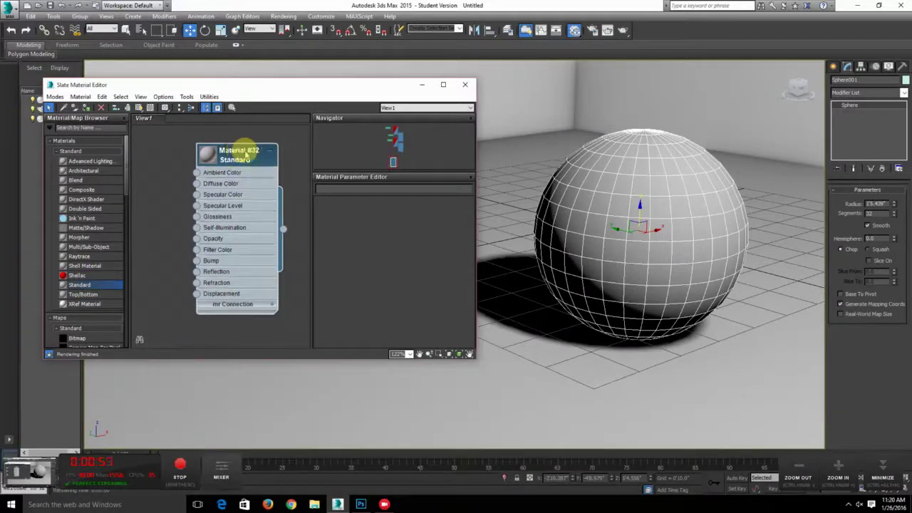
middle_drag(177, 228, 194, 230)
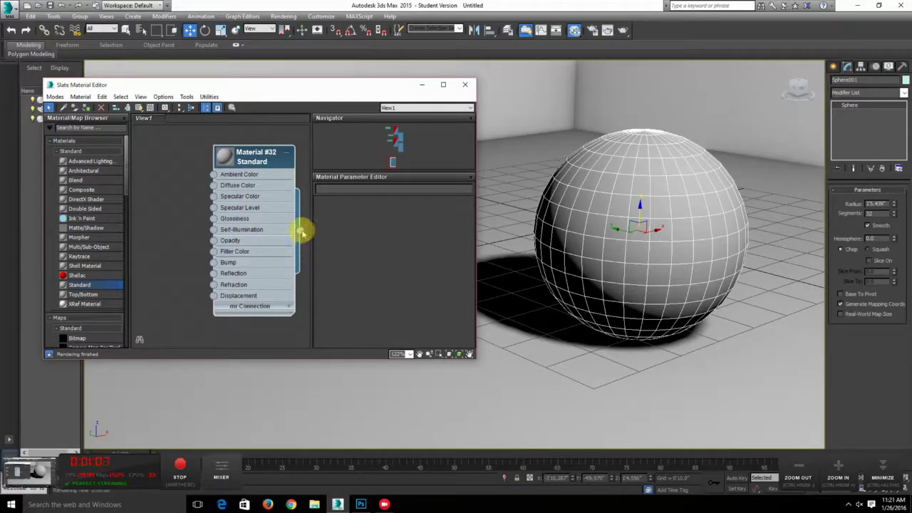
double_click(265, 159)
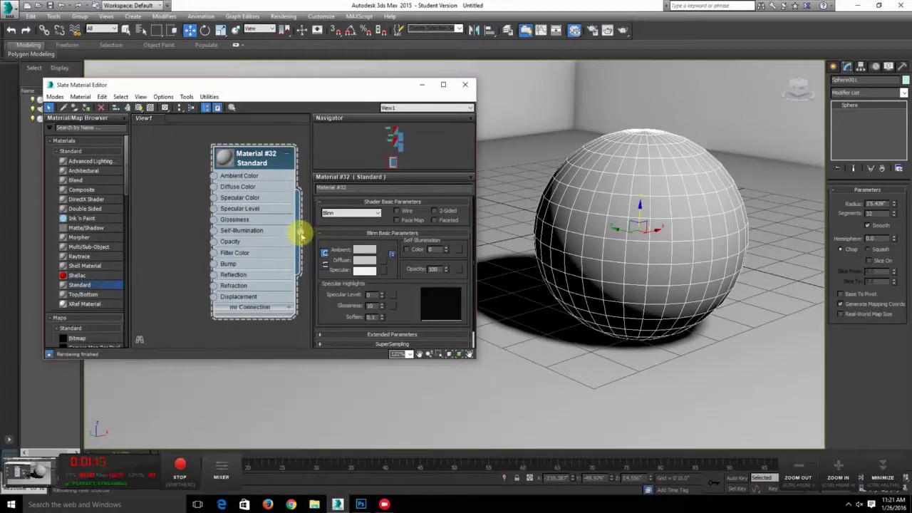
- Assign the new Standard material to the sphere
drag(302, 234, 591, 208)
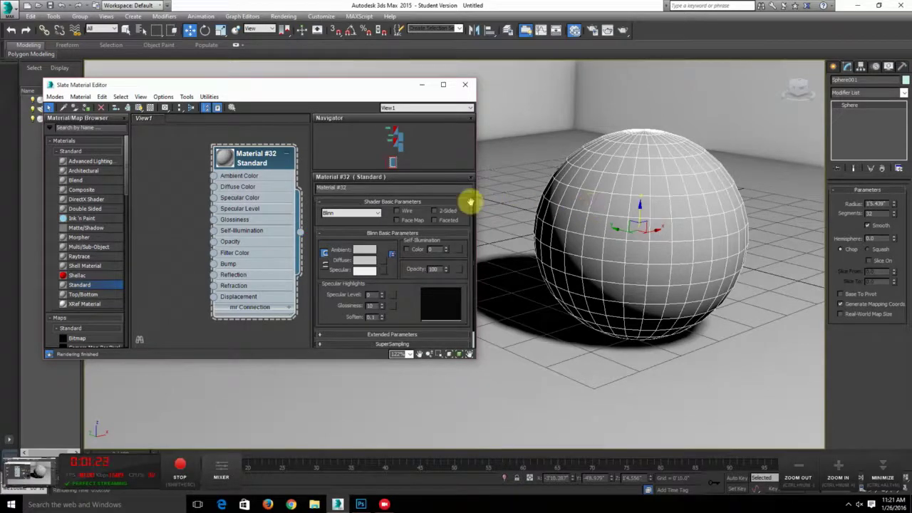
middle_drag(164, 218, 174, 229)
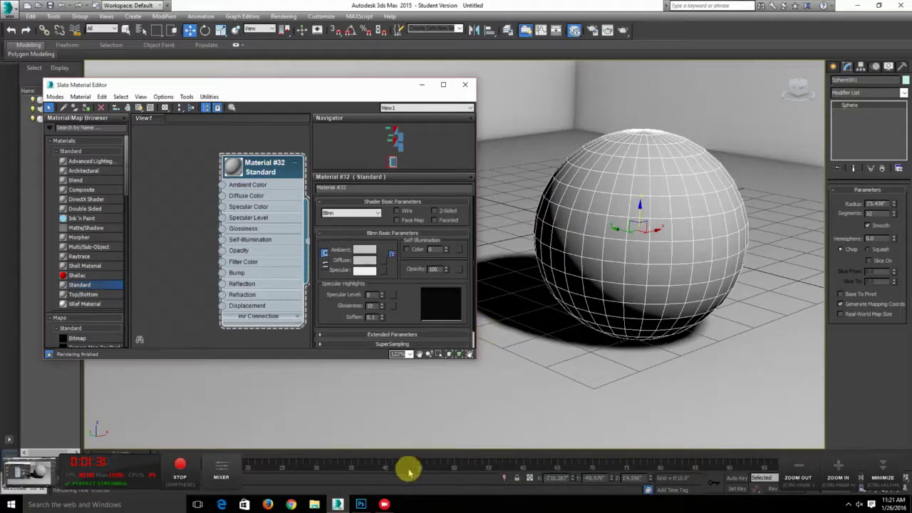
mouse_move(378, 502)
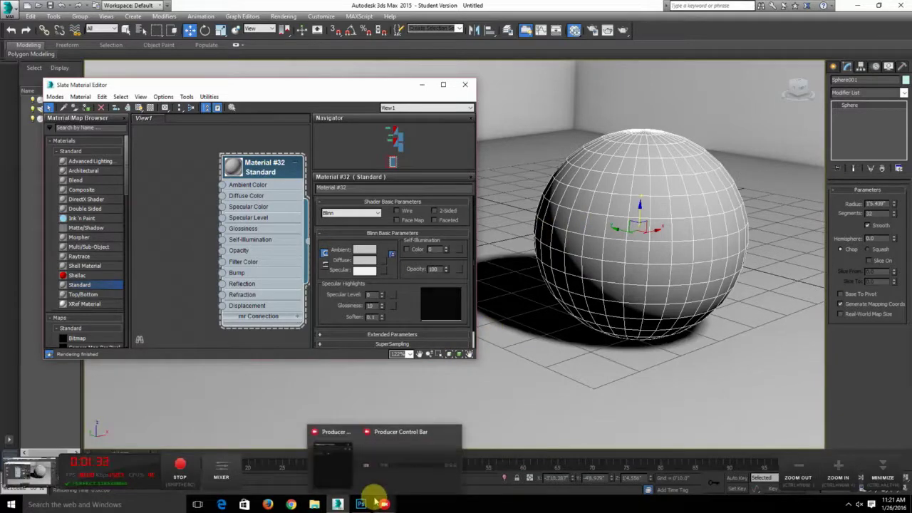
click(364, 262)
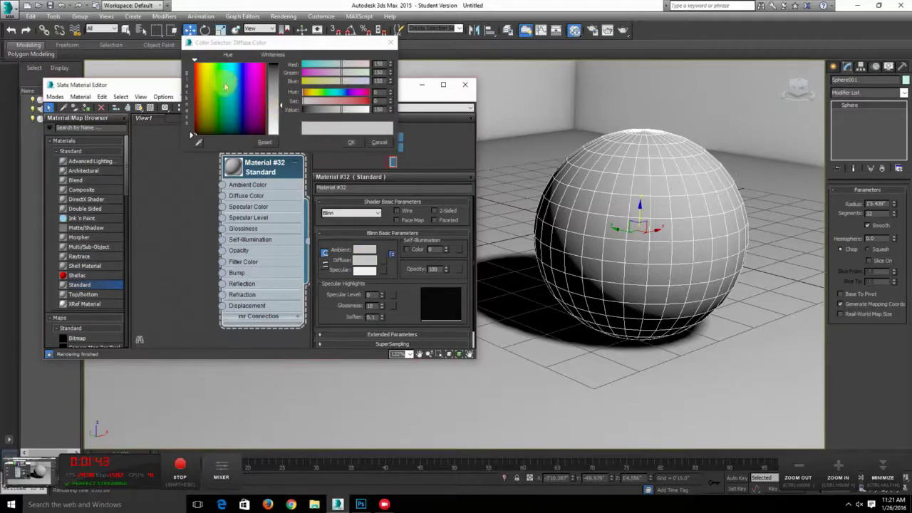
drag(225, 83, 247, 103)
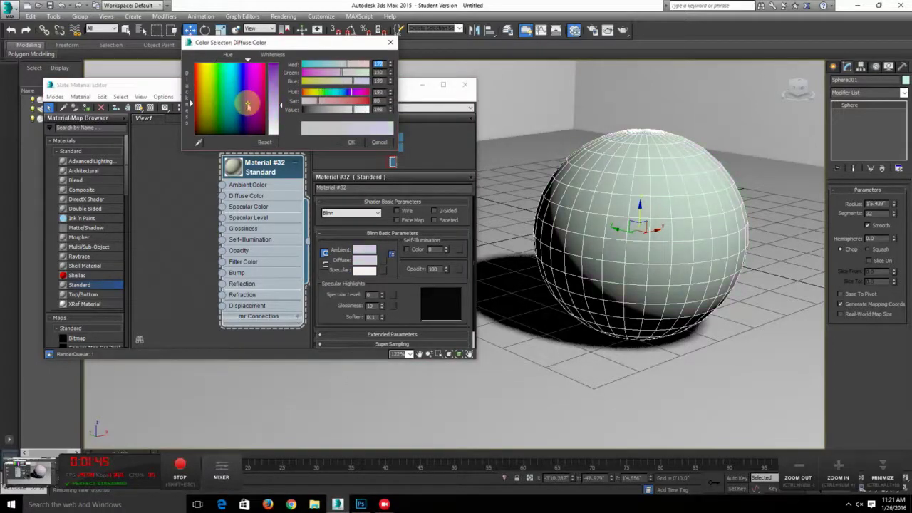
click(381, 144)
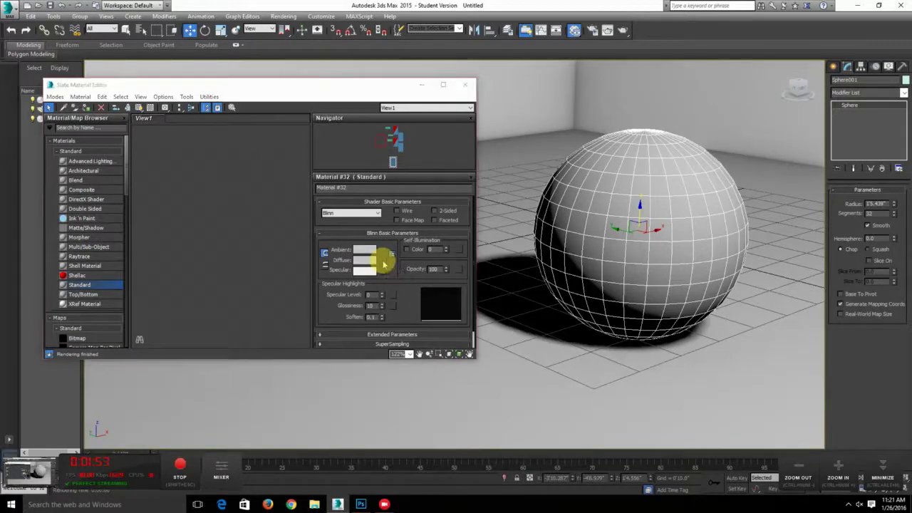
- Load the RustPaint0164_1_S image as a Bitmap map for the material's diffuse color and reposition the editor window
click(383, 263)
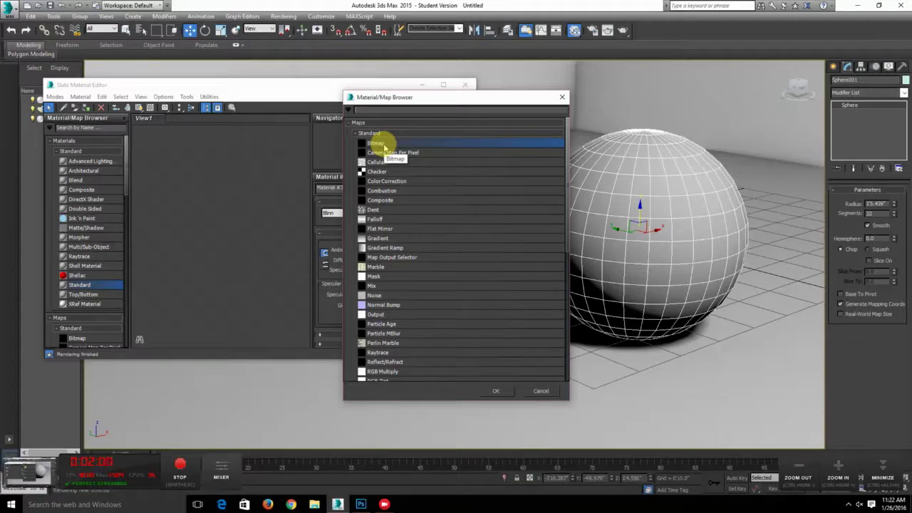
click(496, 391)
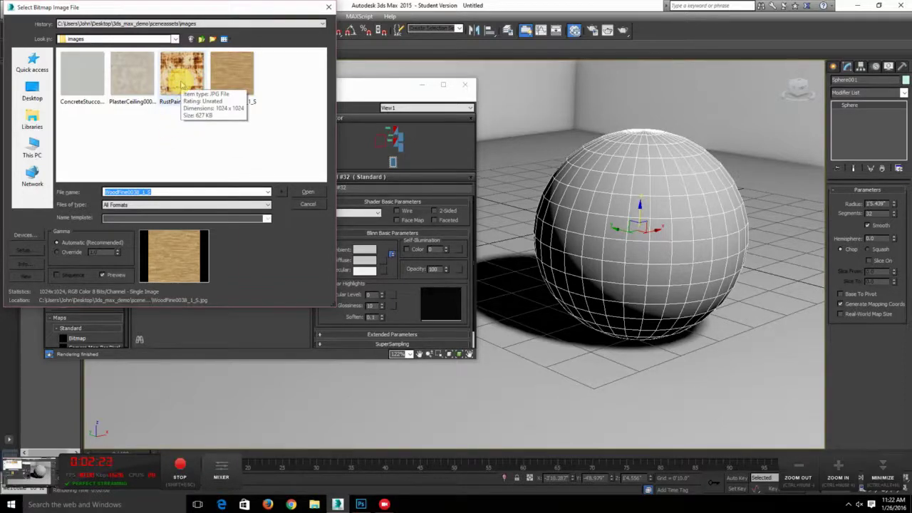
double_click(181, 80)
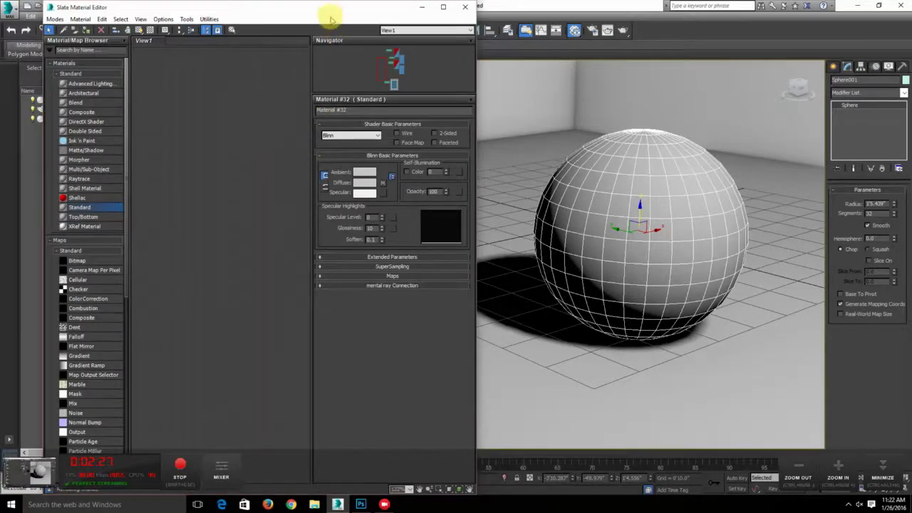
drag(326, 8, 325, 45)
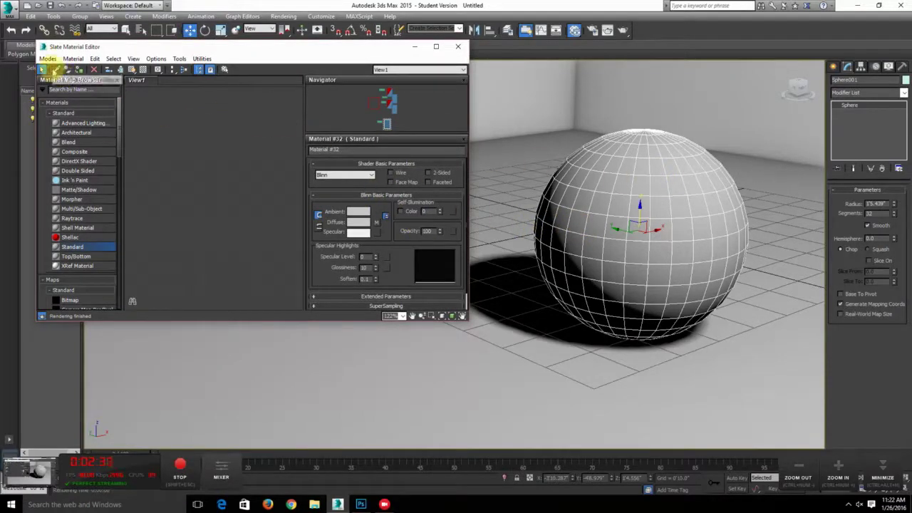
- Pick the material from the sphere and bring its material and bitmap nodes into view
click(43, 69)
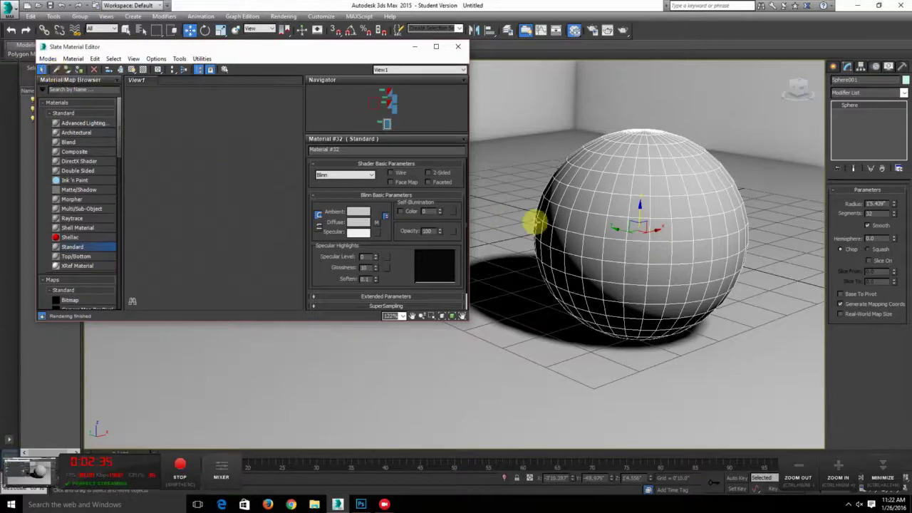
click(56, 70)
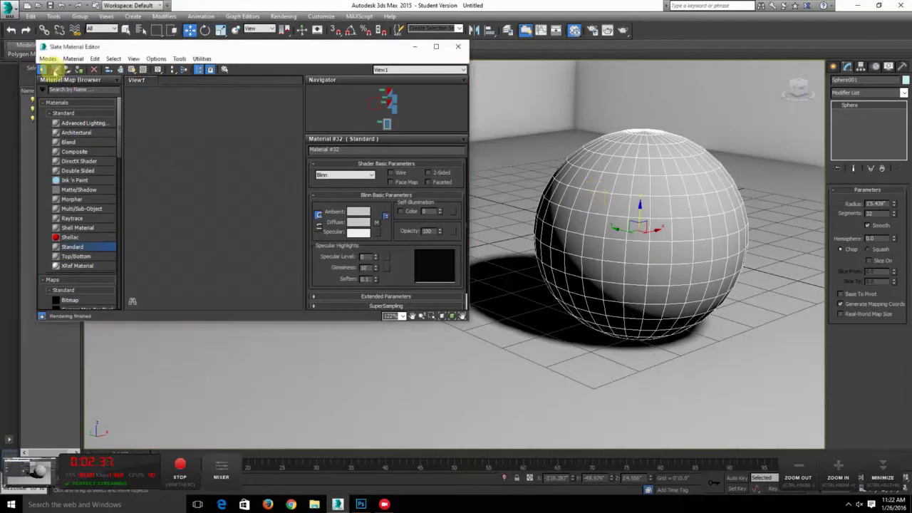
click(585, 206)
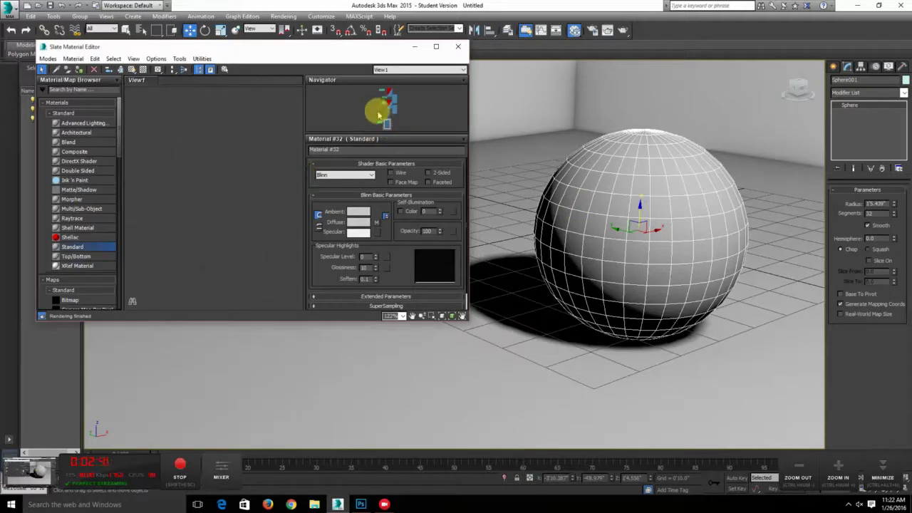
mouse_move(377, 106)
mouse_down()
mouse_move(385, 123)
mouse_move(381, 102)
mouse_up()
scroll(178, 229, down, 3)
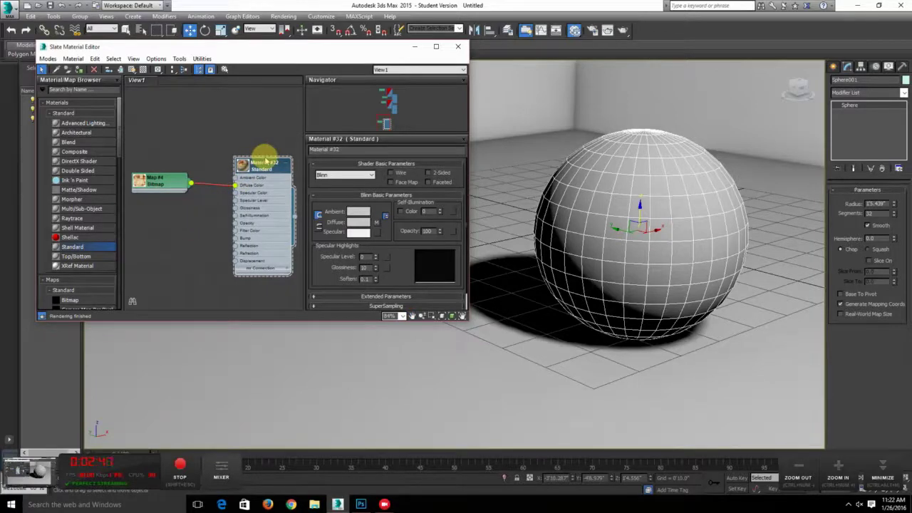
- Delete the material and bitmap nodes from the view and bring them back by picking the material from the sphere
drag(171, 142, 261, 240)
key(Delete)
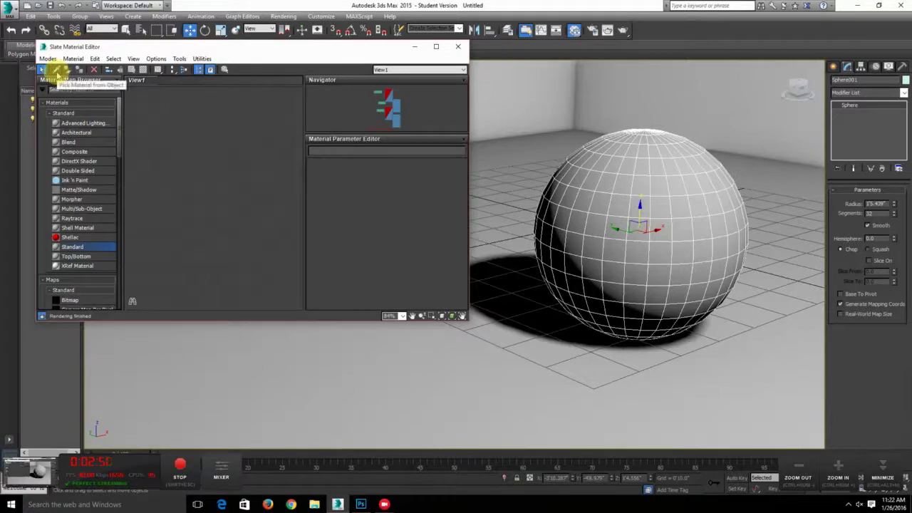
click(56, 70)
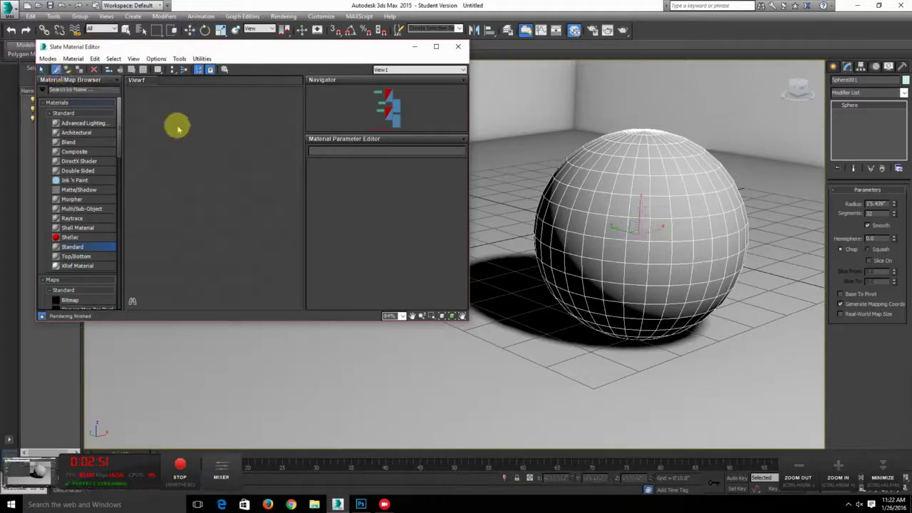
click(592, 193)
middle_drag(163, 207, 211, 208)
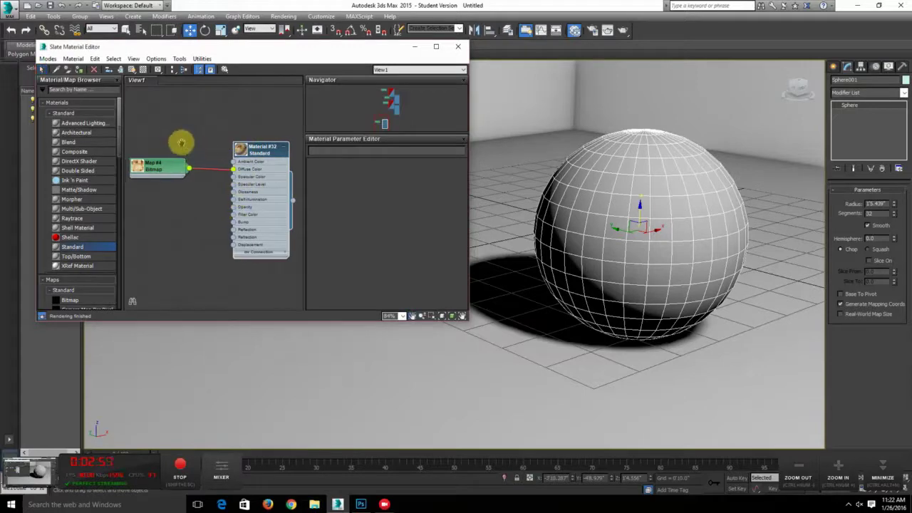
middle_drag(182, 143, 219, 155)
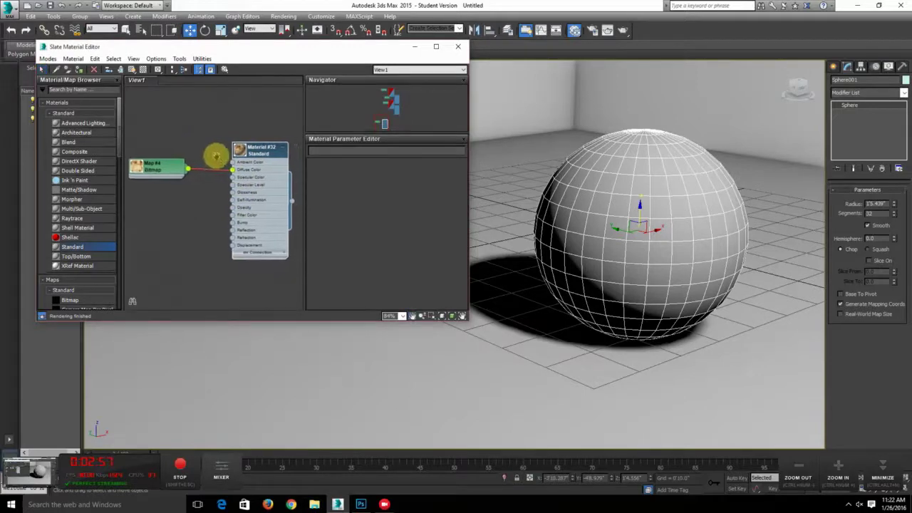
- Show the bitmap map's parameters and enlarge the preview thumbnails of the bitmap and material nodes
double_click(149, 169)
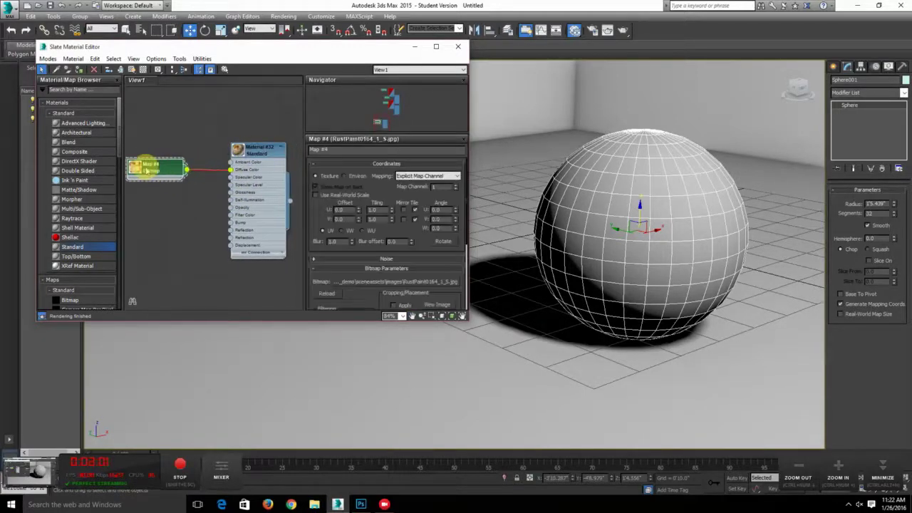
double_click(133, 168)
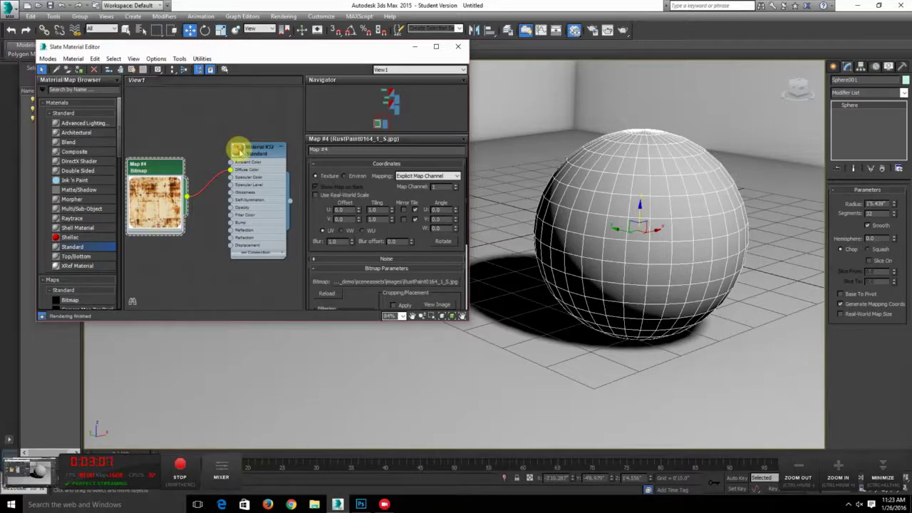
double_click(237, 150)
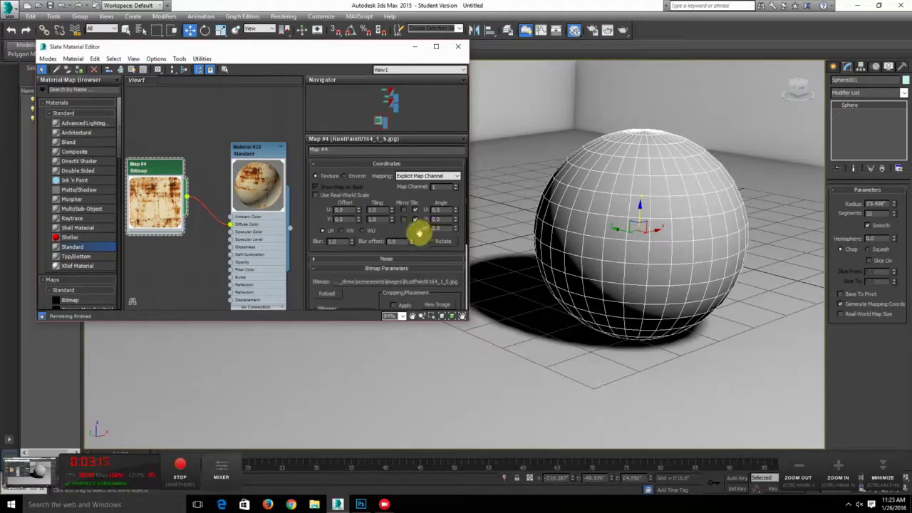
- Open the bitmap's image file selection from its Bitmap Parameters and confirm RustPaint0164_1_S as the source
mouse_move(419, 233)
mouse_down()
mouse_move(418, 147)
mouse_move(425, 222)
mouse_up()
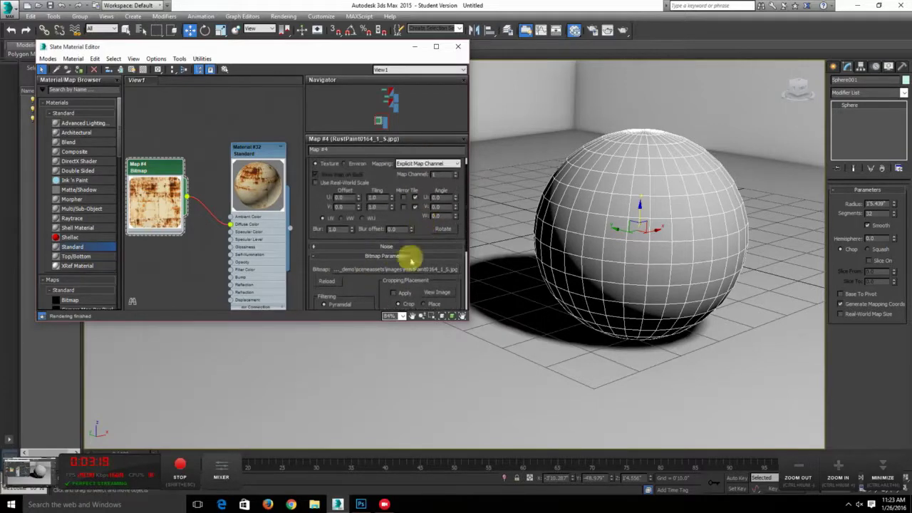
click(370, 270)
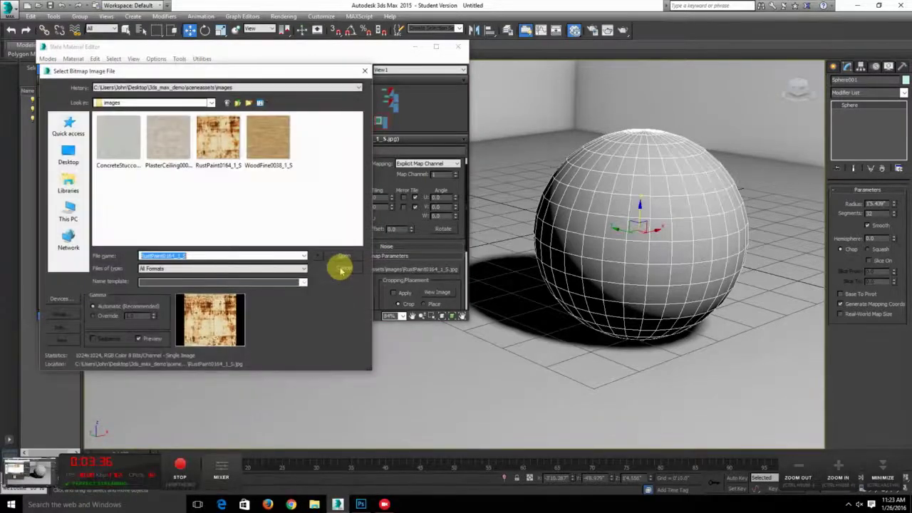
click(342, 259)
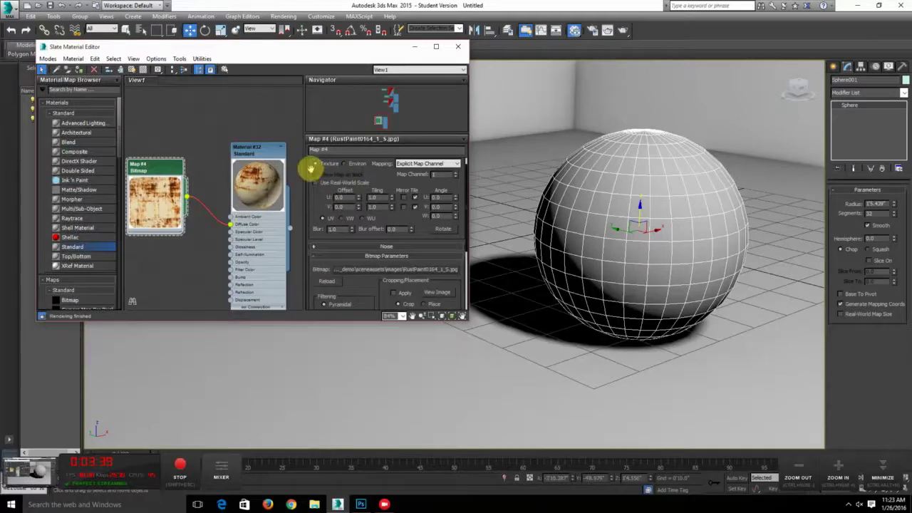
middle_drag(292, 197, 264, 193)
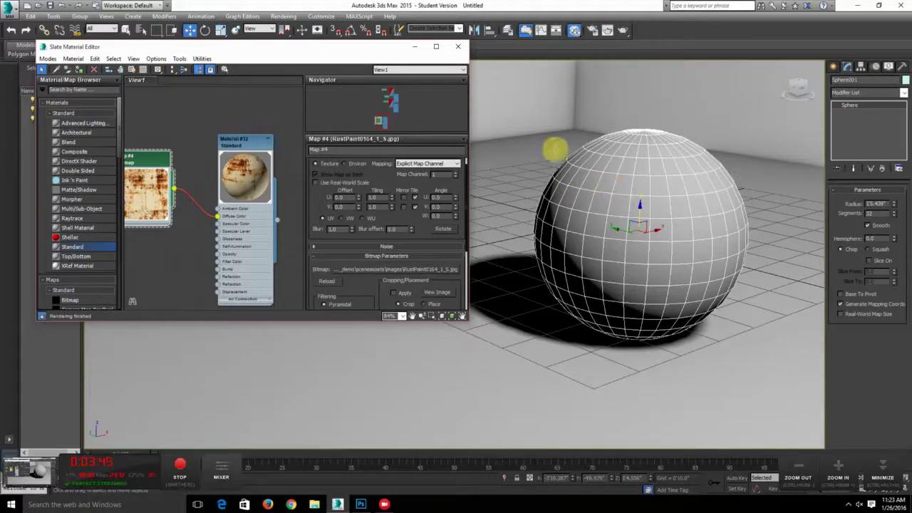
scroll(218, 160, up, 5)
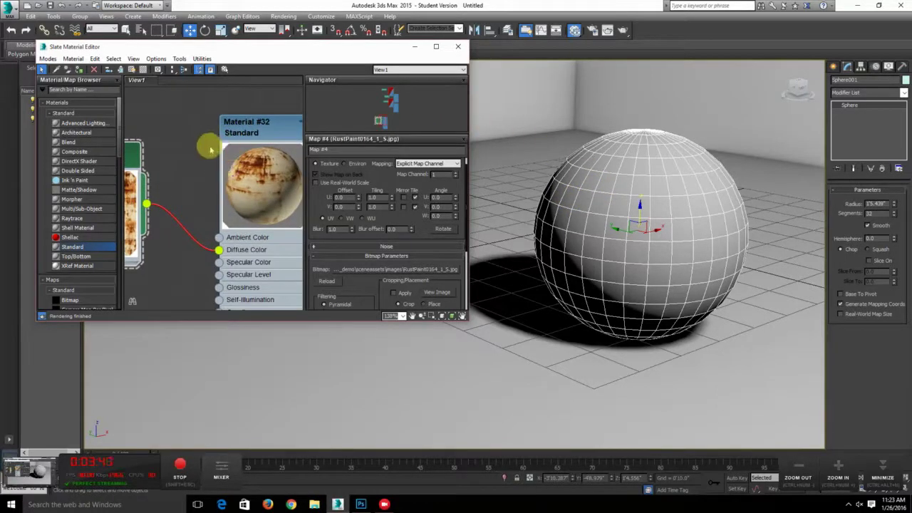
click(494, 126)
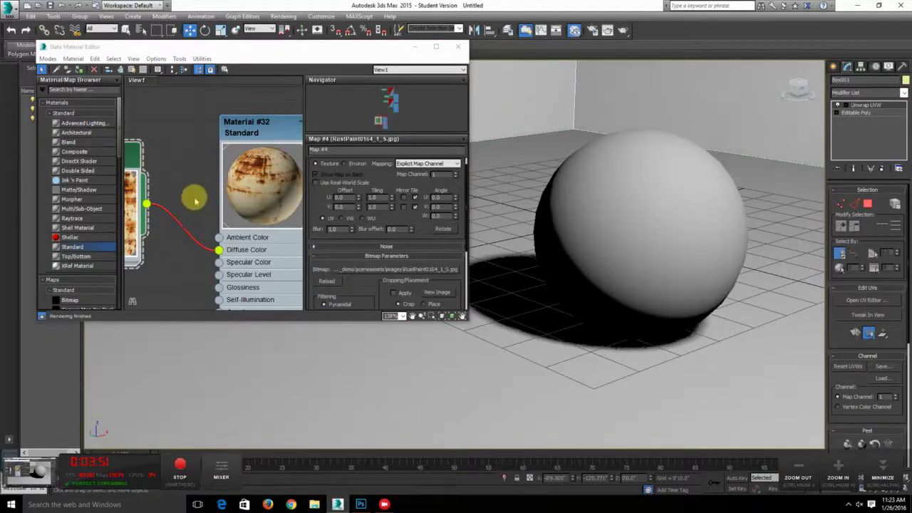
middle_drag(190, 197, 170, 190)
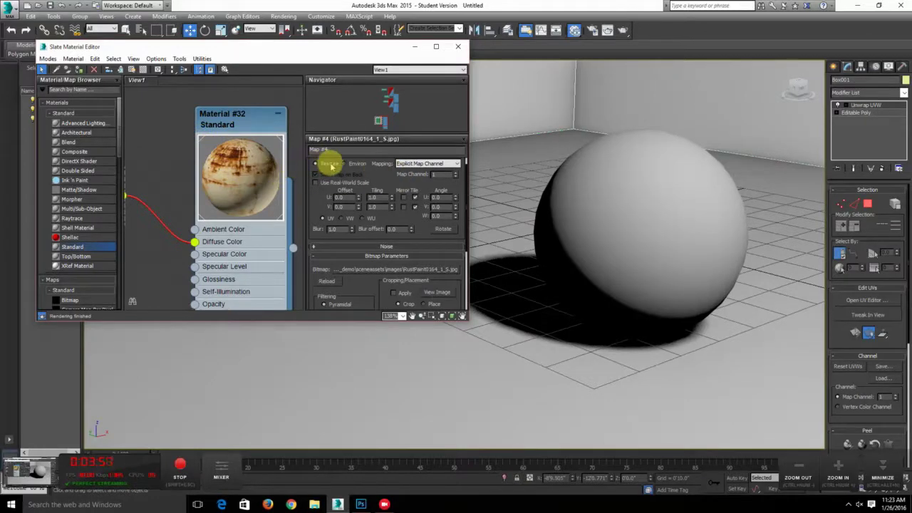
click(624, 190)
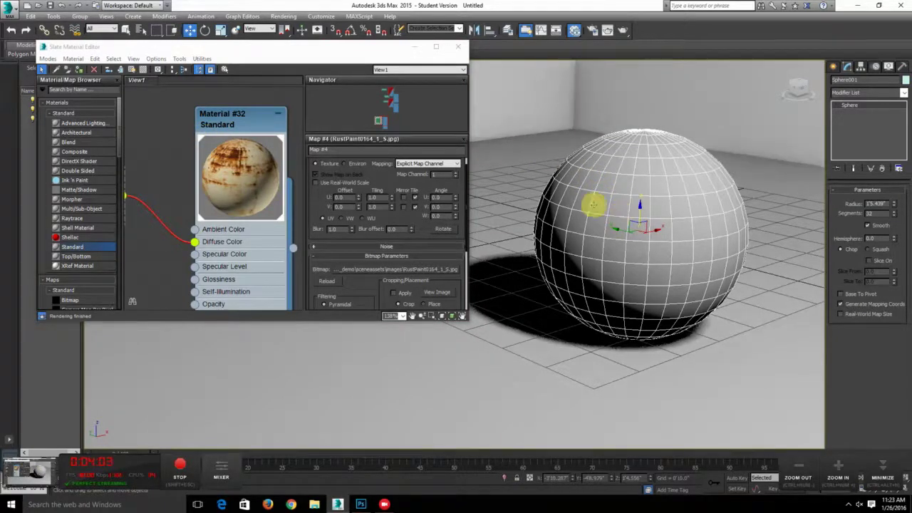
- Display the rust bitmap on the sphere in the shaded viewport, run a test render and close the render window
click(219, 190)
scroll(223, 193, down, 3)
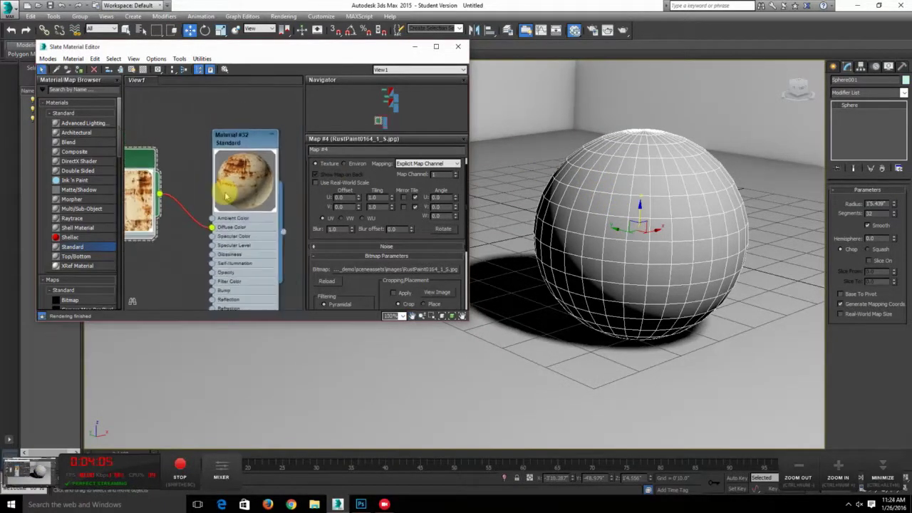
scroll(226, 196, down, 1)
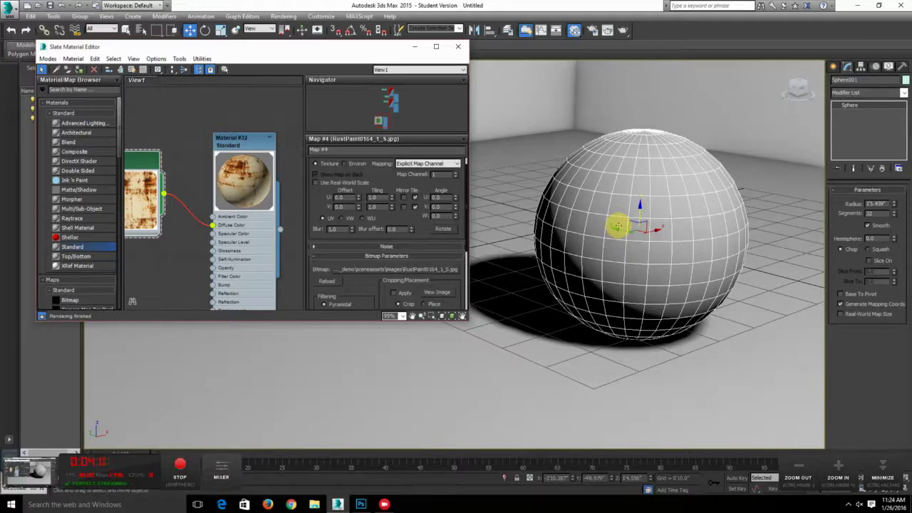
click(132, 69)
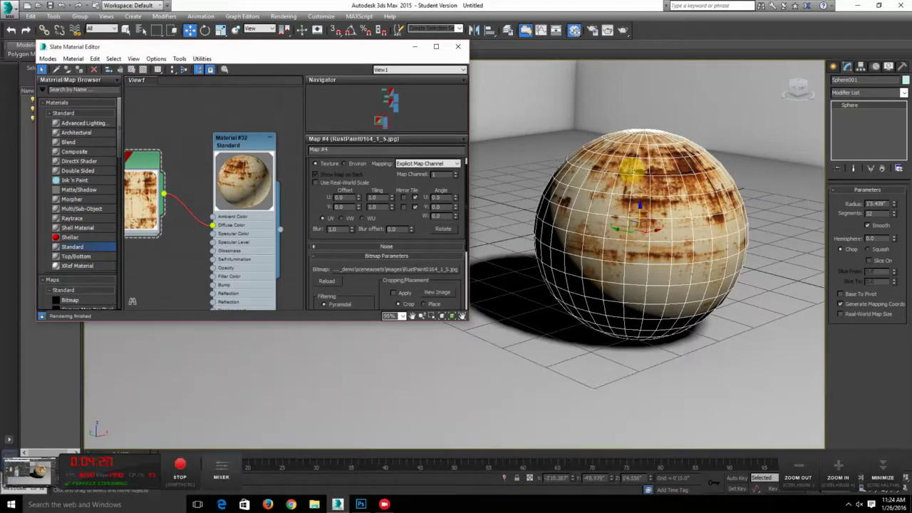
click(623, 30)
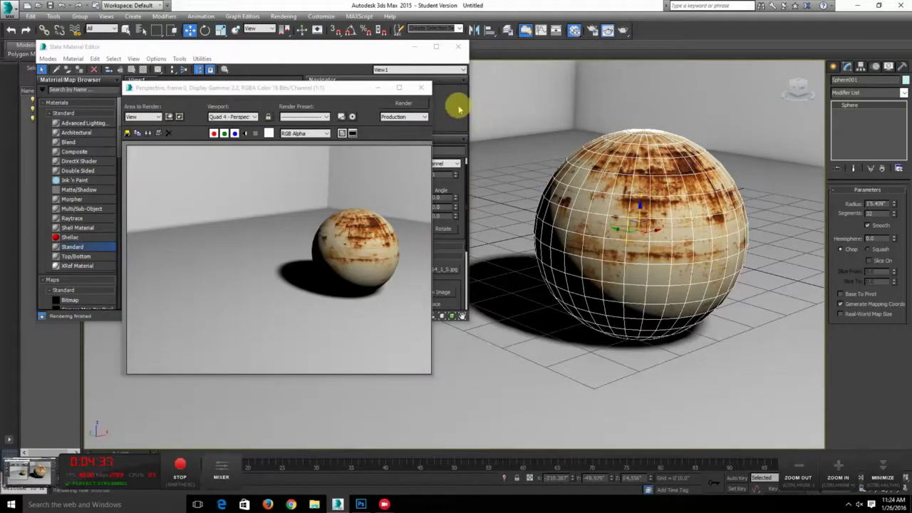
click(424, 88)
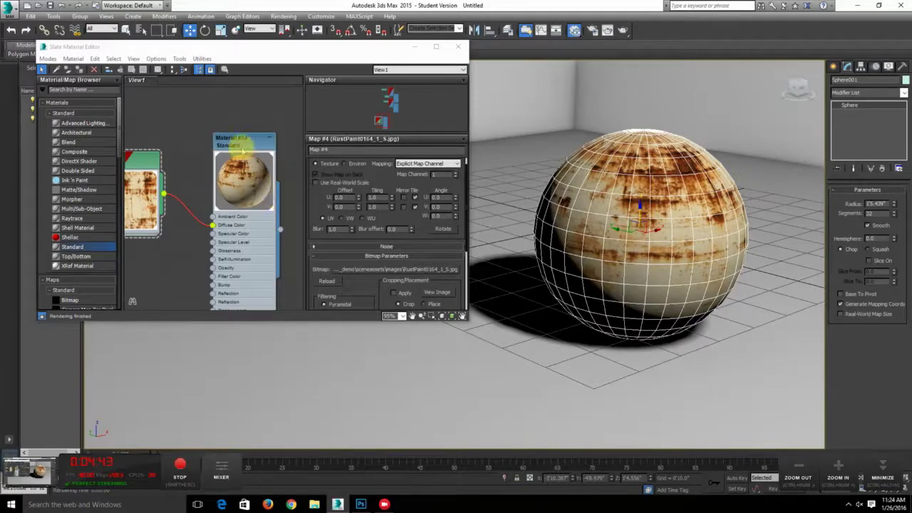
- Show the Standard material's parameters and bring its Specular Highlights settings into reach
double_click(240, 141)
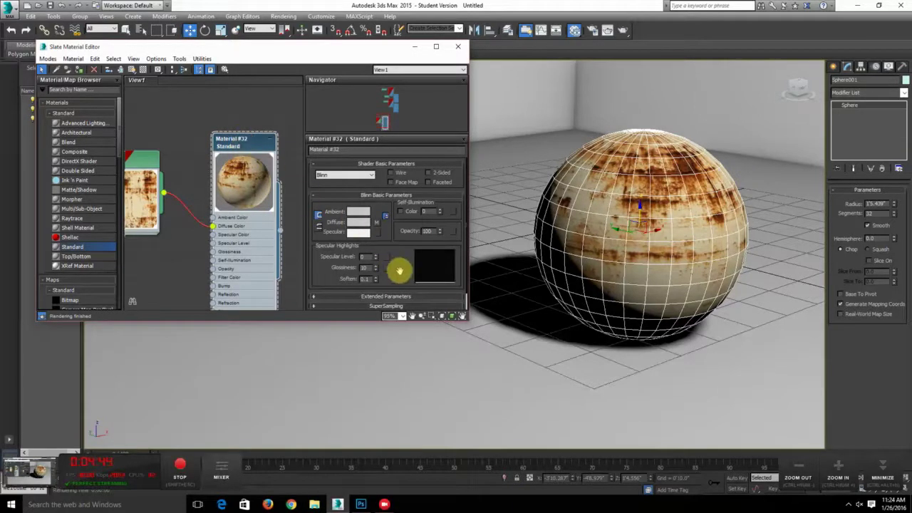
drag(401, 266, 407, 285)
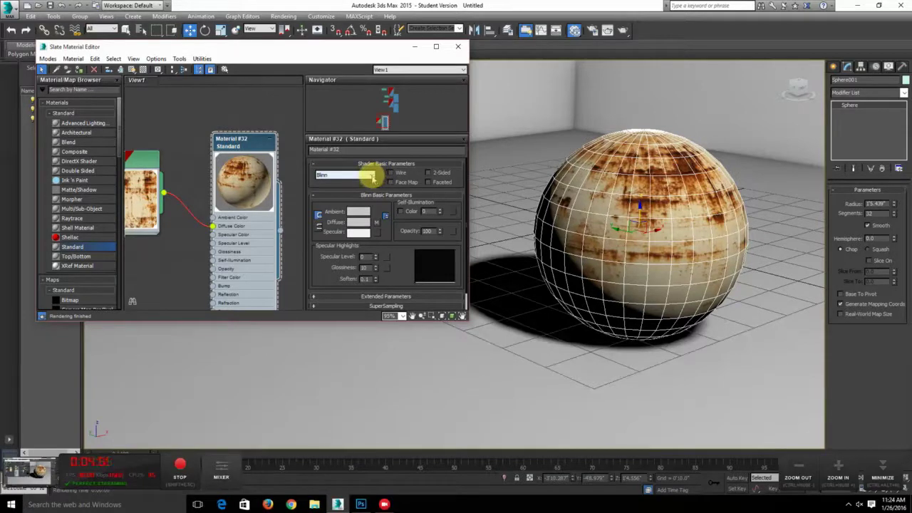
scroll(403, 246, down, 2)
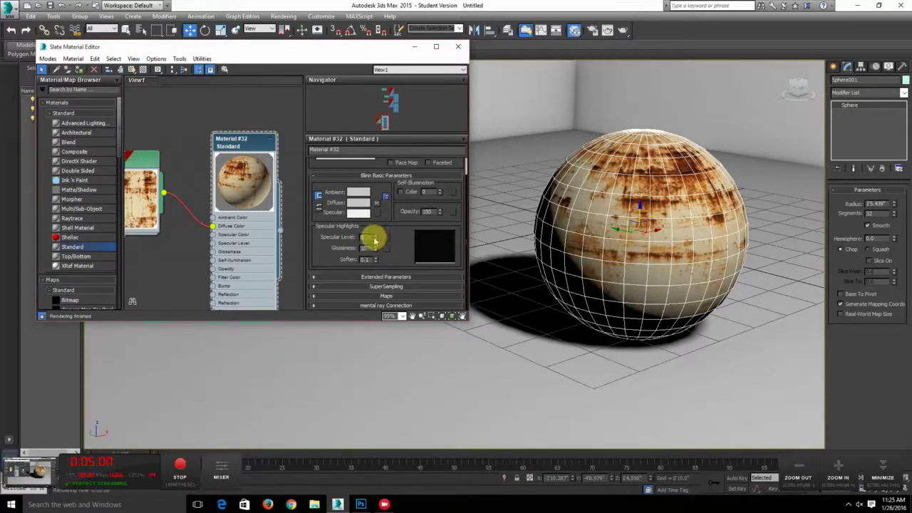
- Try different specular highlights on the sphere's material, ending with Specular Level 66, Glossiness 19 and Soften 0.12
drag(374, 241, 378, 189)
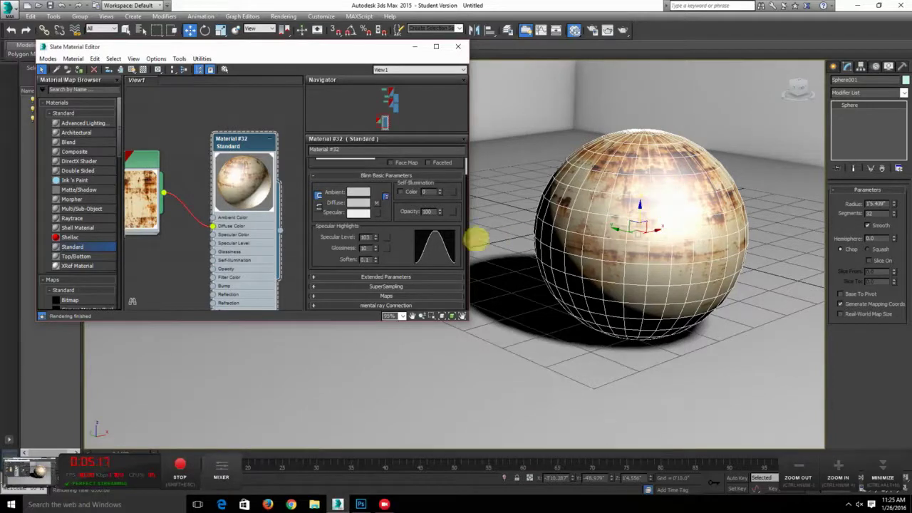
drag(373, 241, 379, 179)
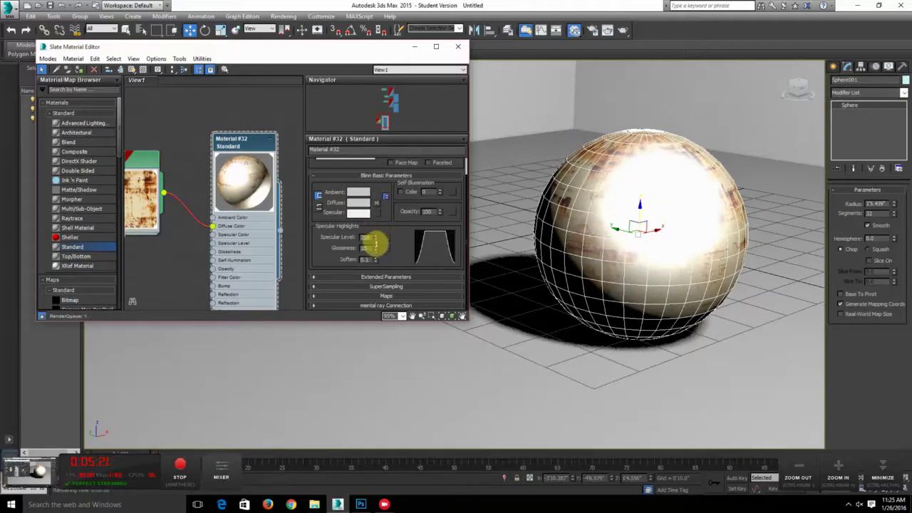
mouse_move(375, 240)
mouse_down()
mouse_move(389, 302)
mouse_move(376, 230)
mouse_move(382, 245)
mouse_up()
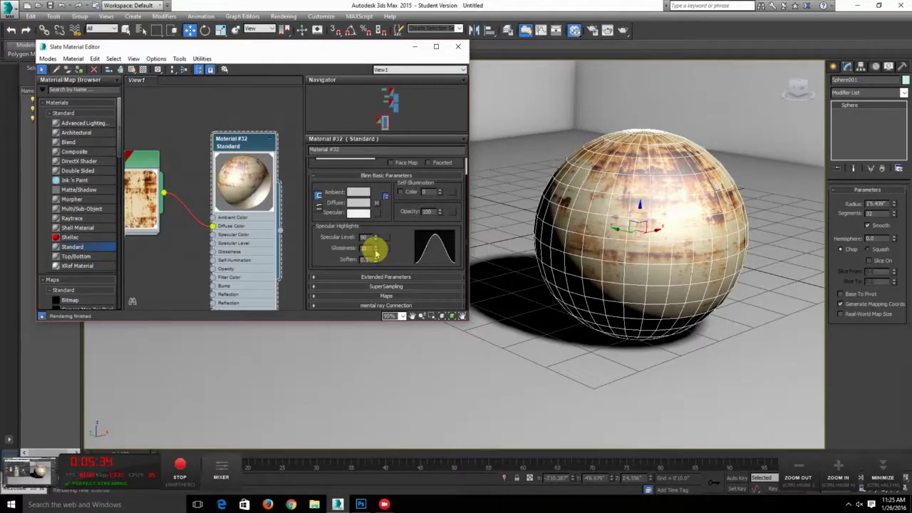
drag(375, 251, 376, 255)
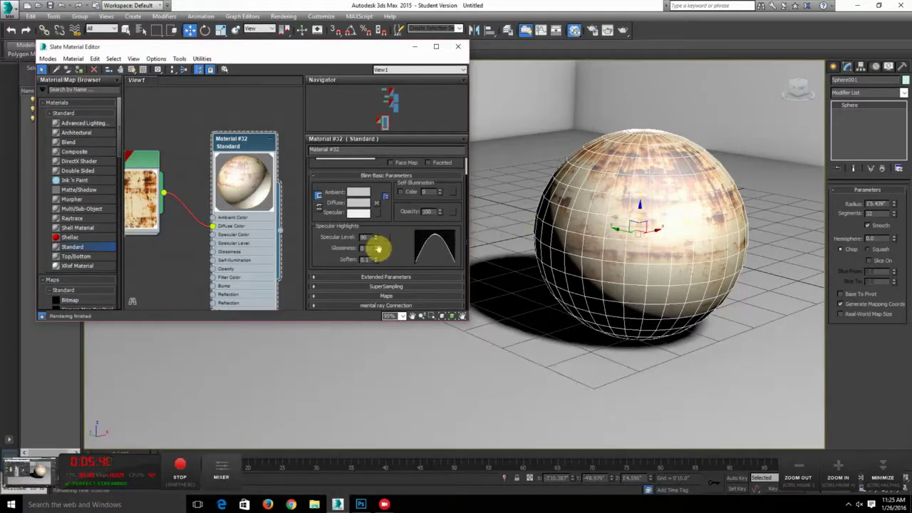
drag(373, 251, 373, 228)
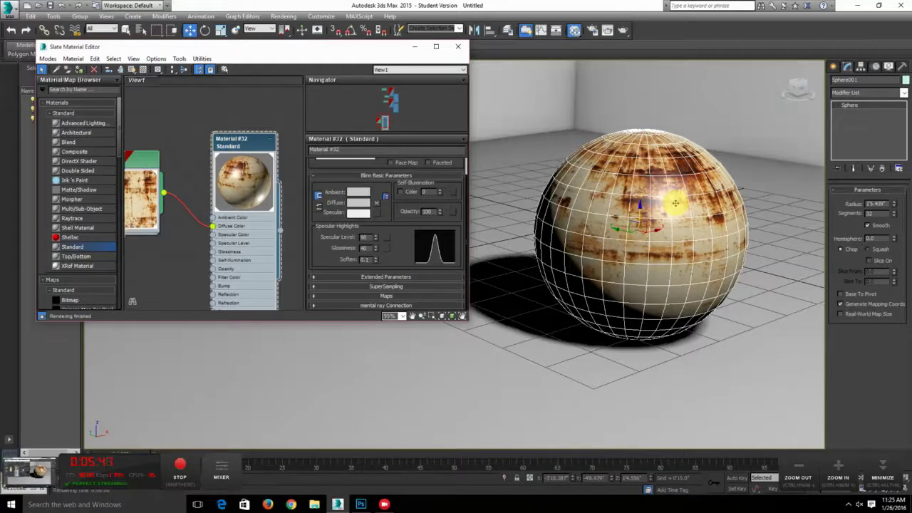
drag(375, 244, 375, 248)
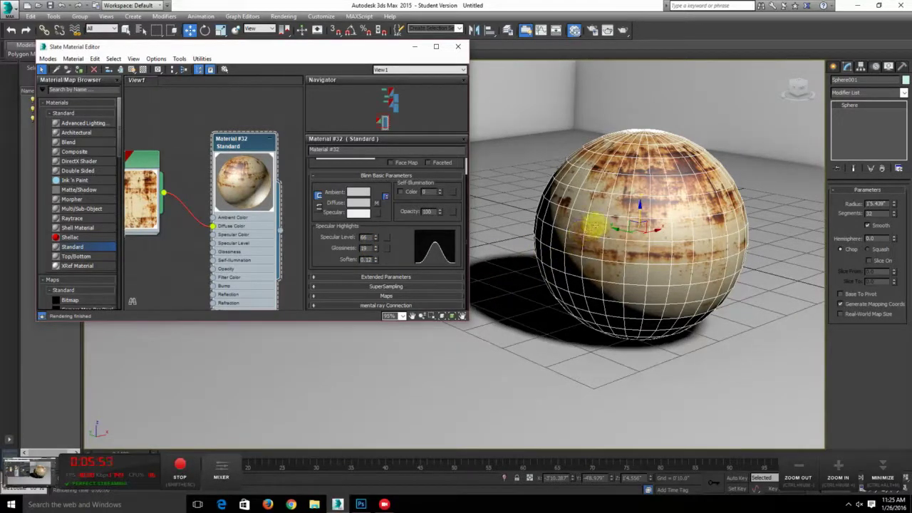
- Render the perspective view from a distance and again close to the sphere to examine its highlights, closing the render window
click(623, 30)
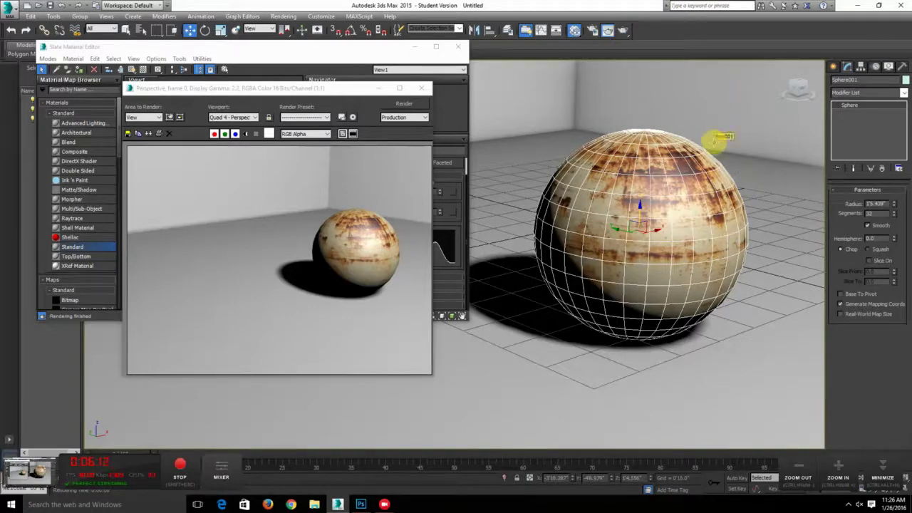
scroll(699, 152, up, 5)
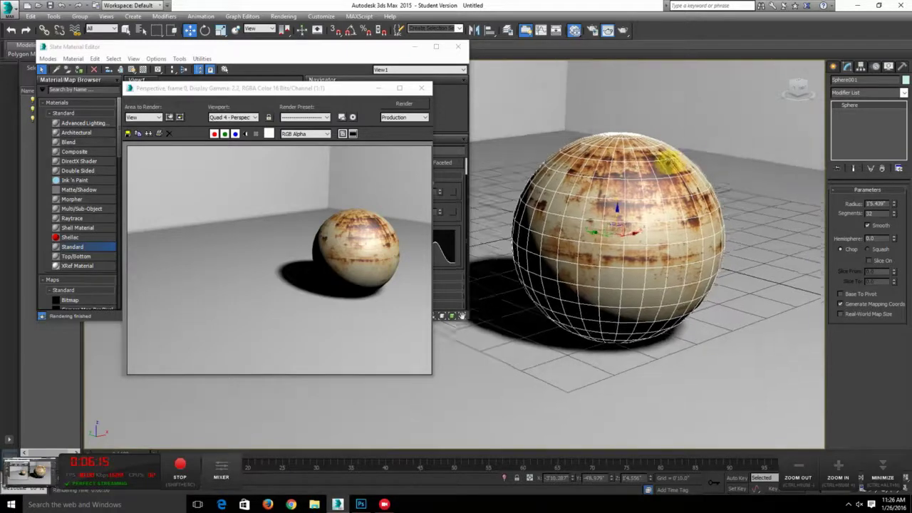
scroll(630, 176, up, 3)
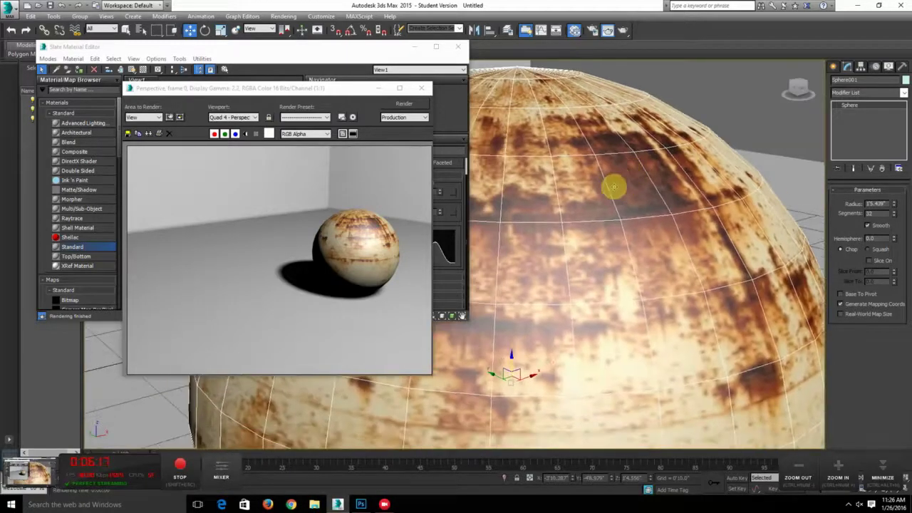
click(621, 29)
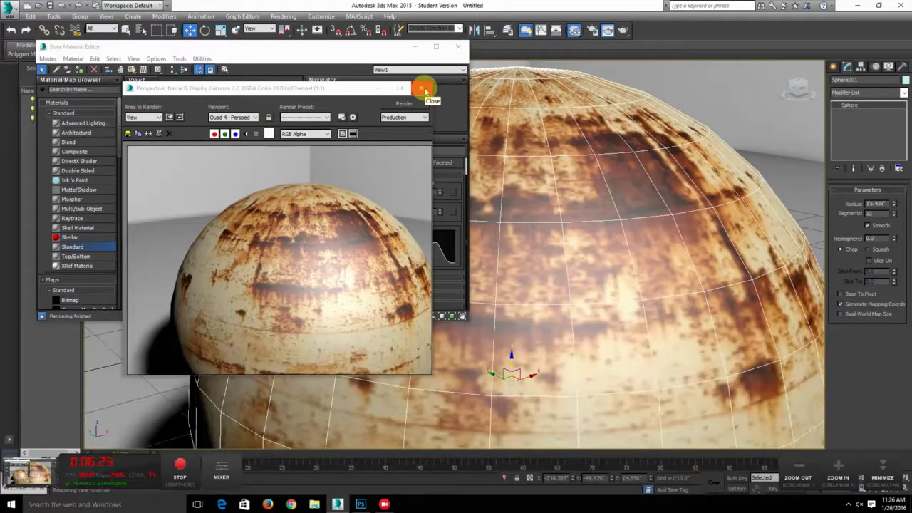
click(424, 90)
- Reposition the bitmap node beside its material and set the material's Specular Level and Glossiness to 0
scroll(642, 204, down, 5)
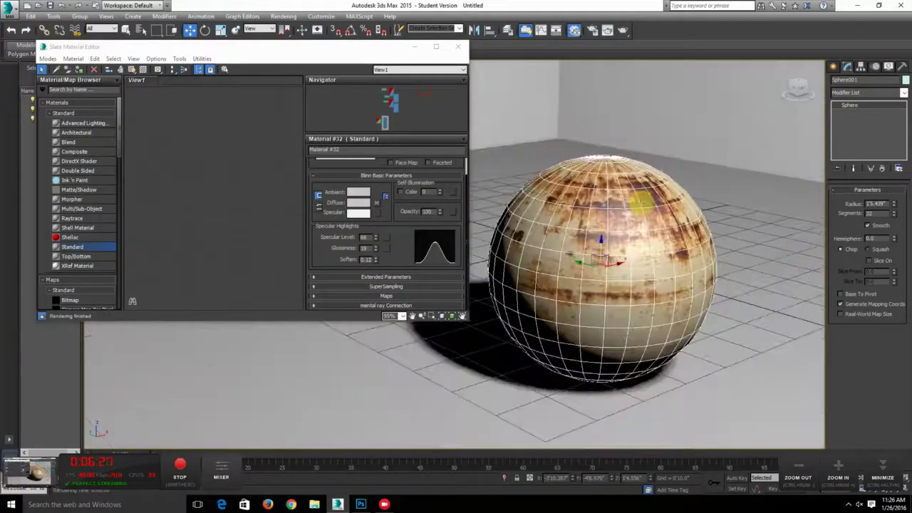
scroll(625, 201, up, 3)
click(395, 123)
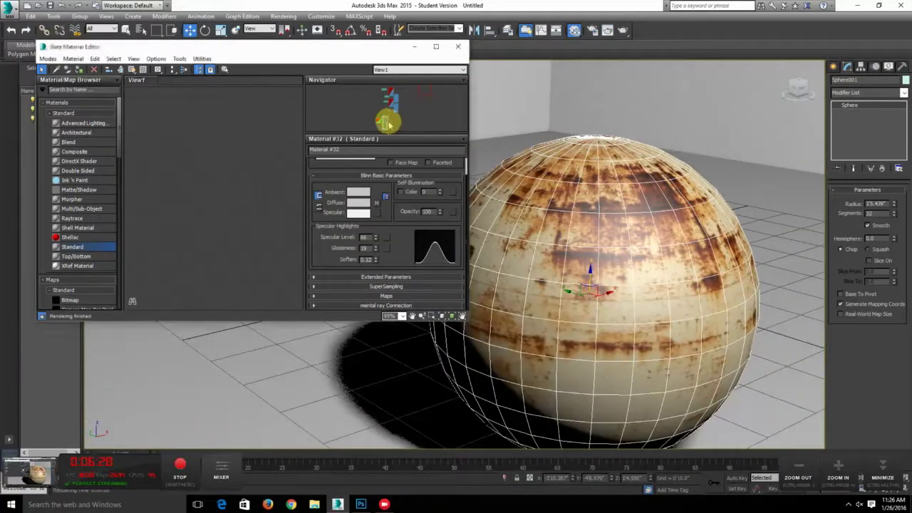
drag(388, 124, 380, 121)
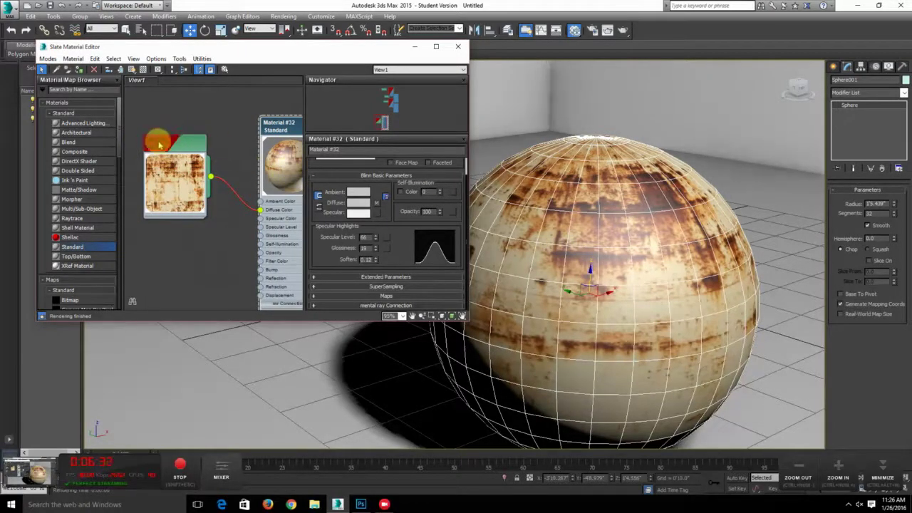
drag(160, 145, 152, 137)
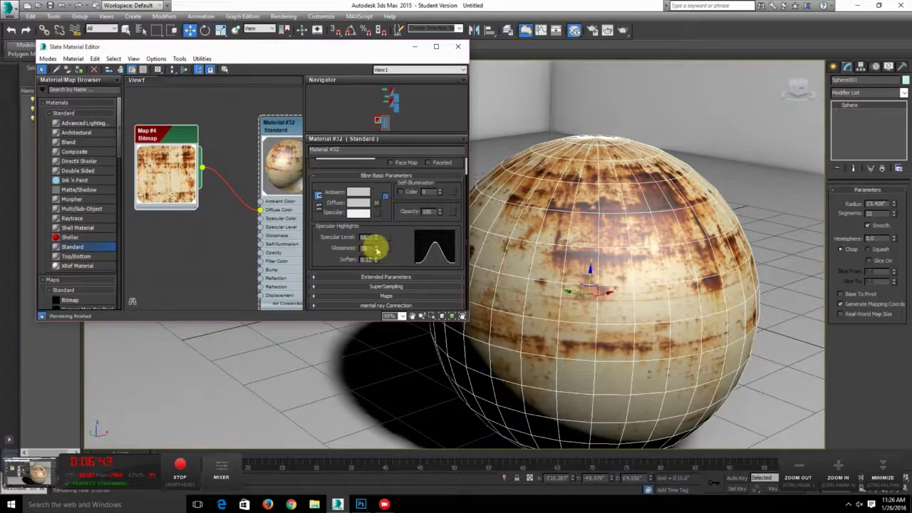
mouse_move(379, 253)
mouse_down()
mouse_move(378, 262)
mouse_move(376, 245)
mouse_up()
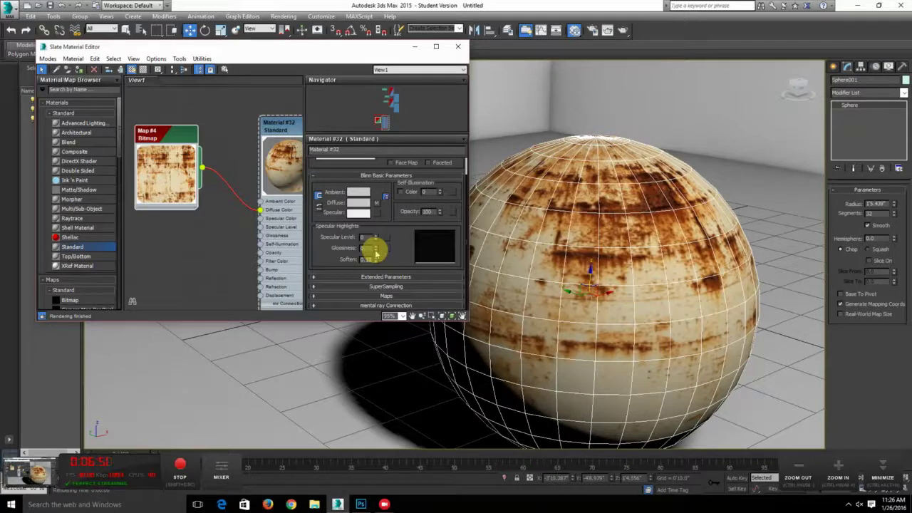
- Switch to Photoshop and convert the rust texture in the Untitled-1 document with a Black & White adjustment using the Default preset
click(362, 504)
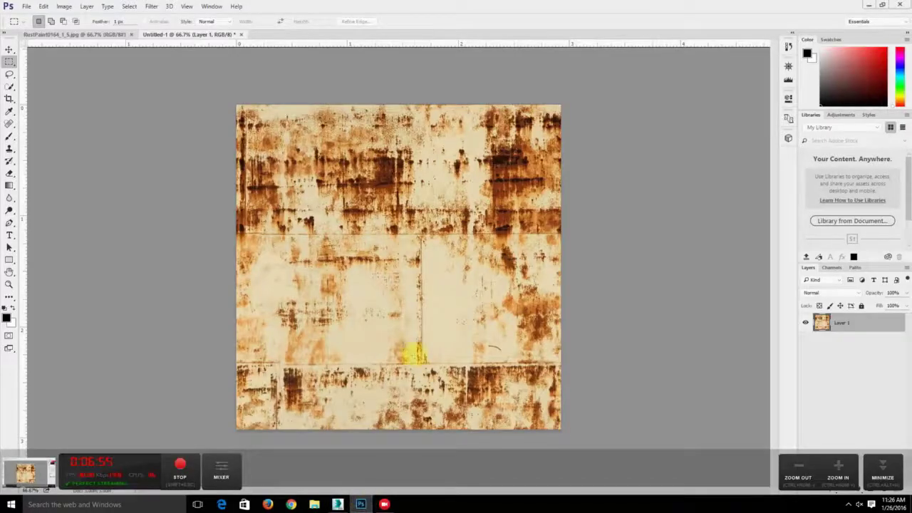
click(78, 35)
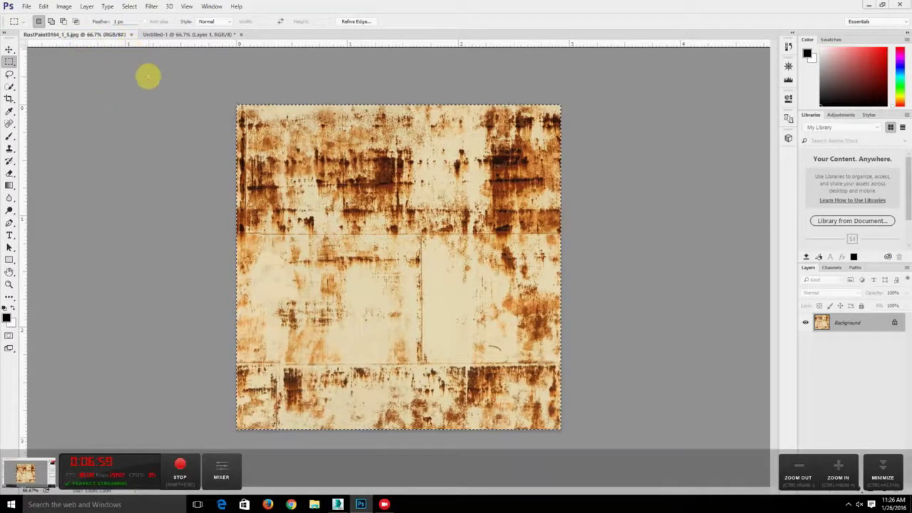
click(162, 35)
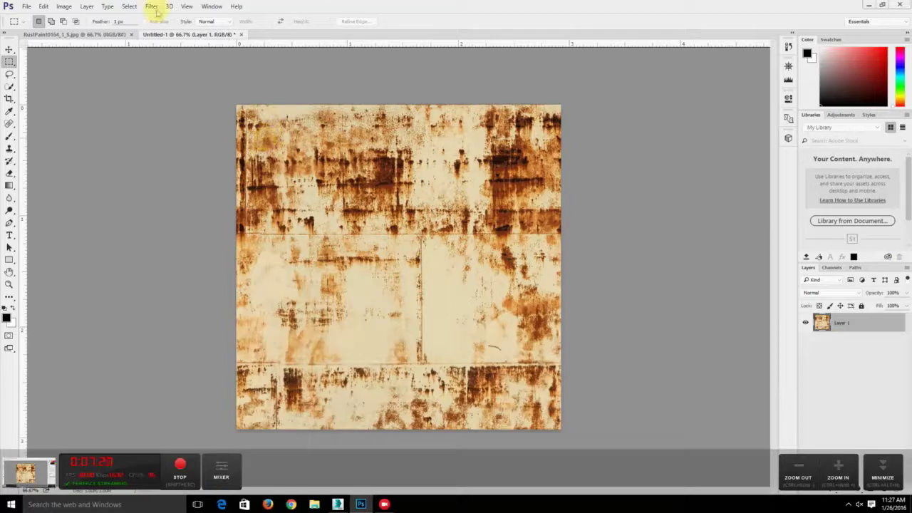
click(64, 7)
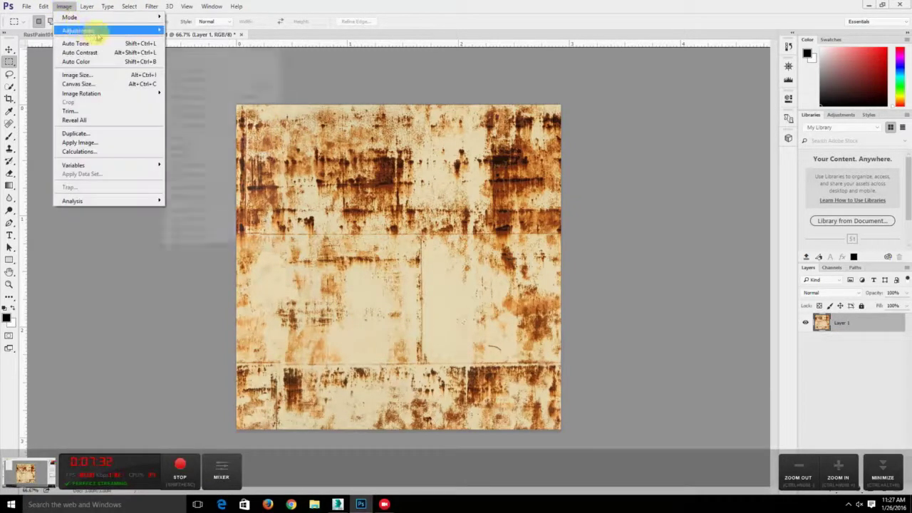
mouse_move(96, 33)
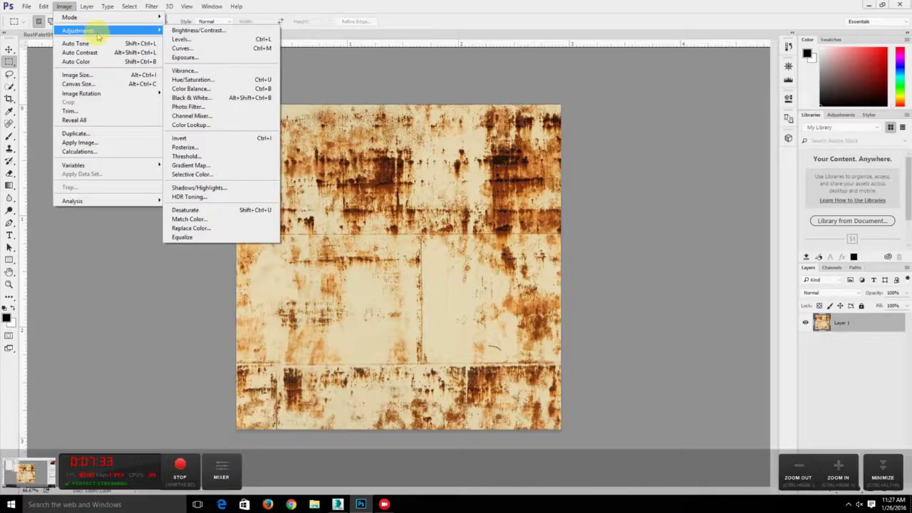
click(213, 98)
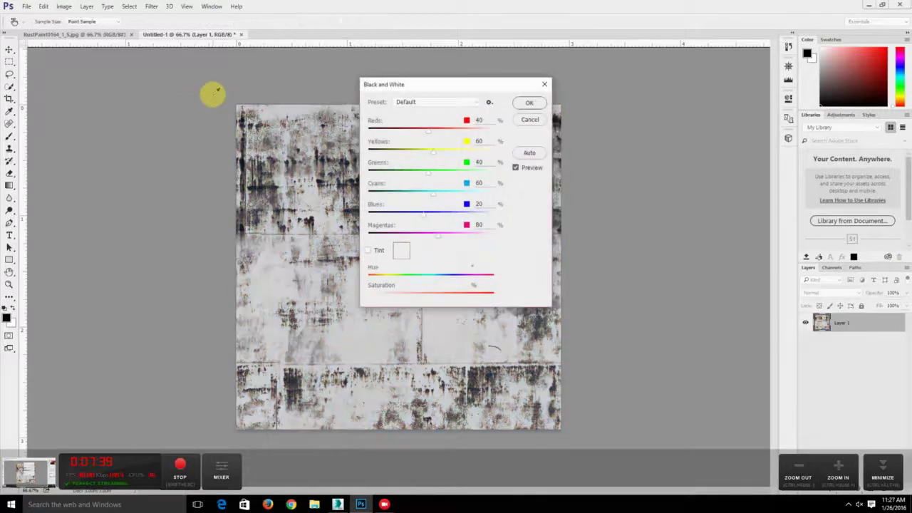
click(531, 102)
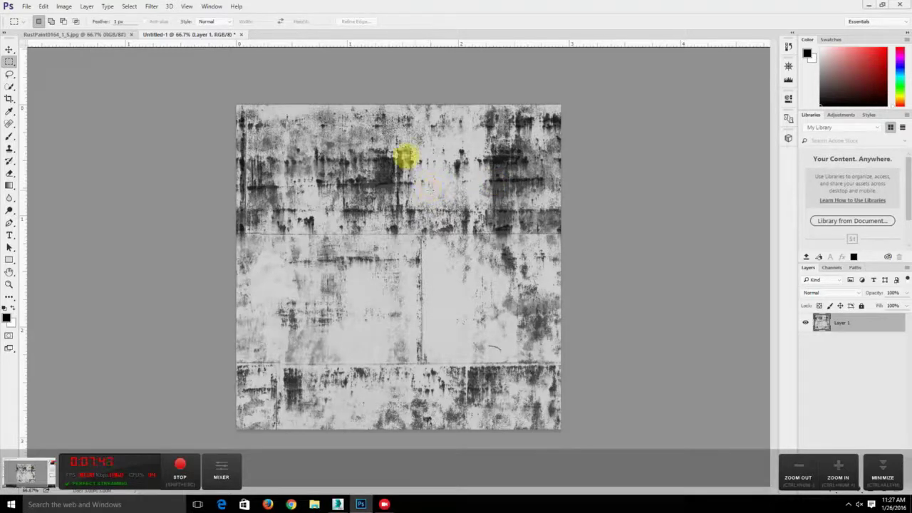
- Save the black-and-white texture as a JPEG named rust_specular in the images folder, with quality 9 and Baseline ("Standard") format
click(25, 6)
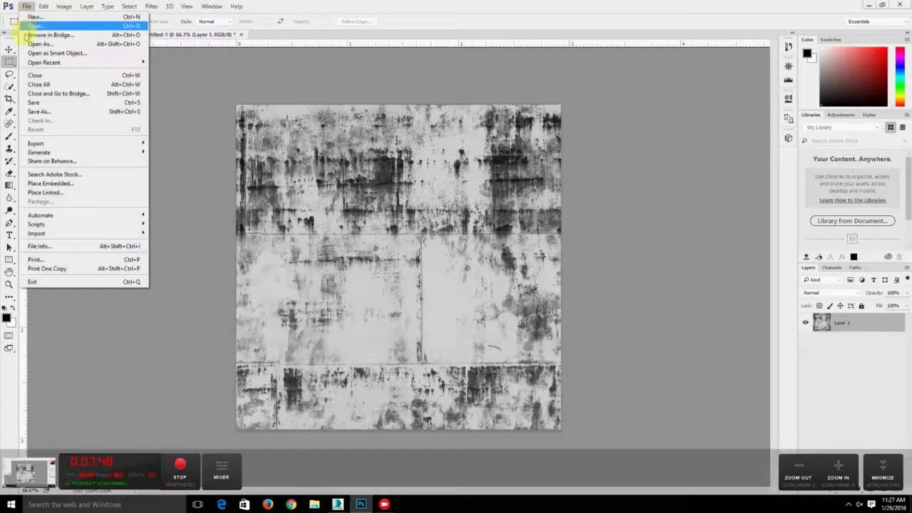
click(39, 111)
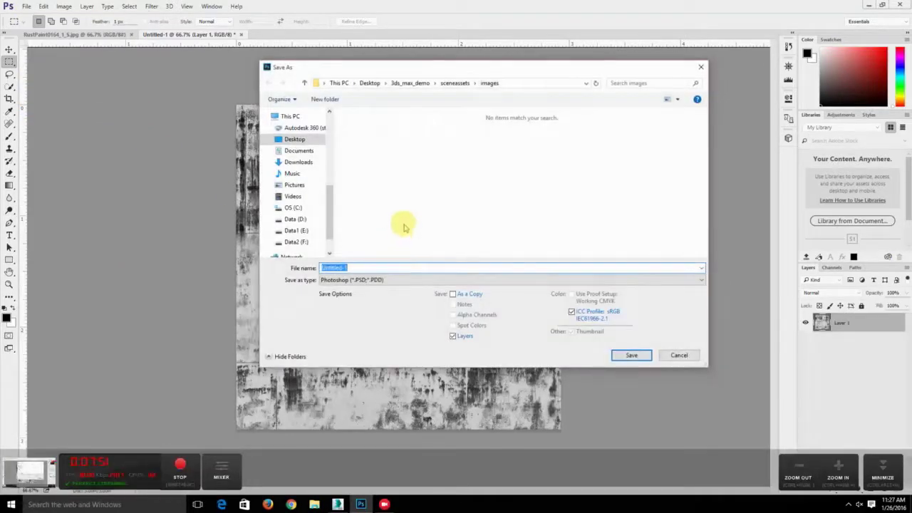
click(469, 280)
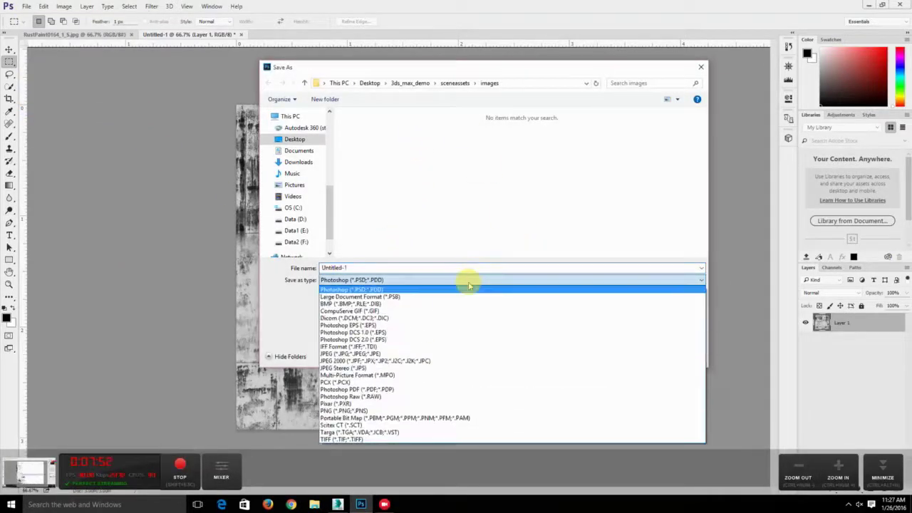
click(451, 353)
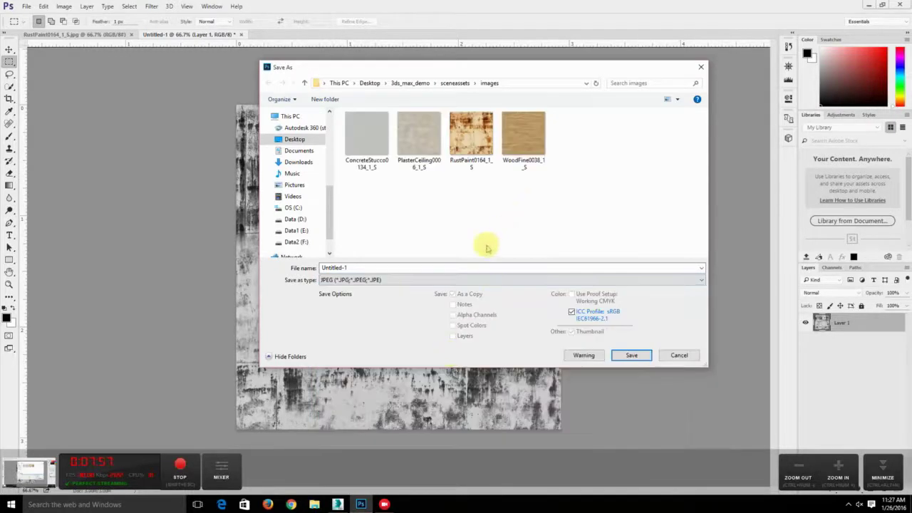
double_click(361, 267)
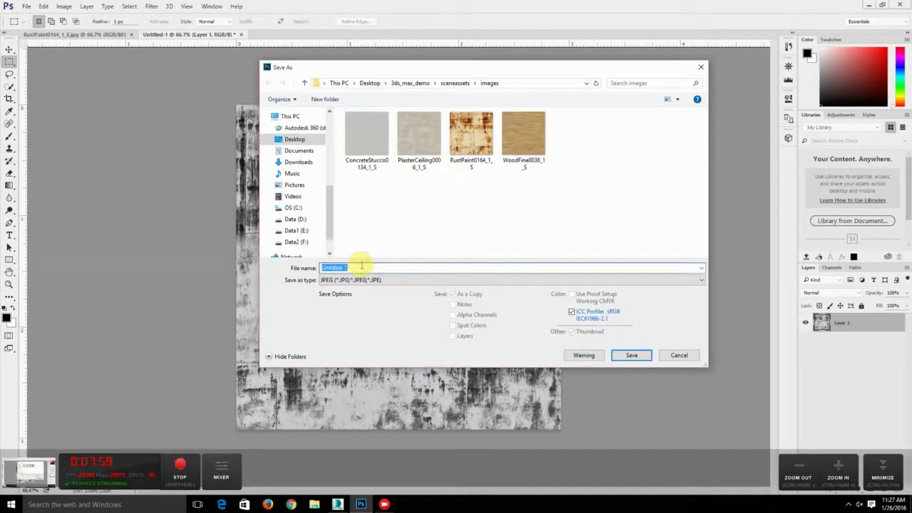
text(rust_specular)
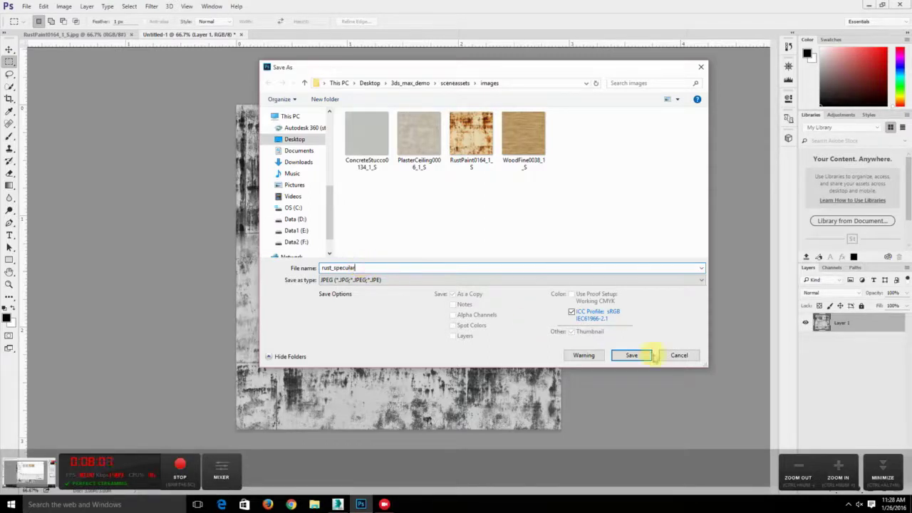
click(631, 356)
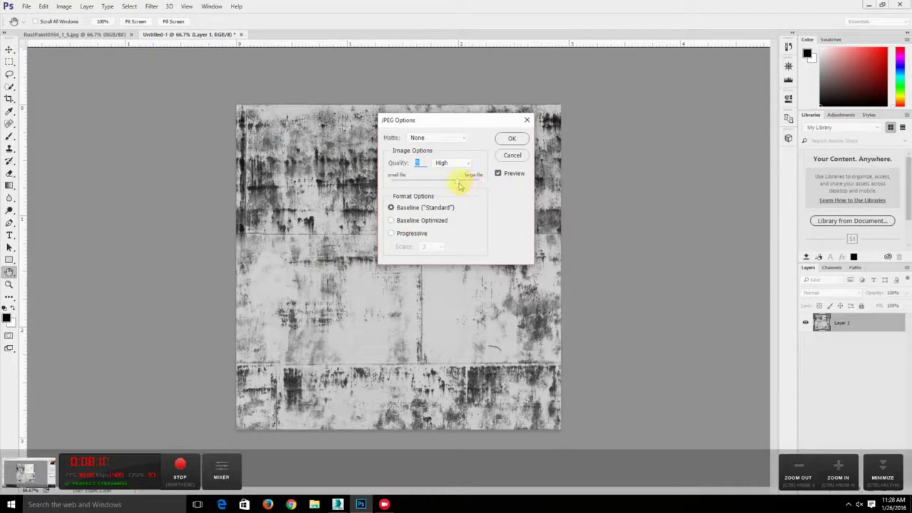
click(515, 140)
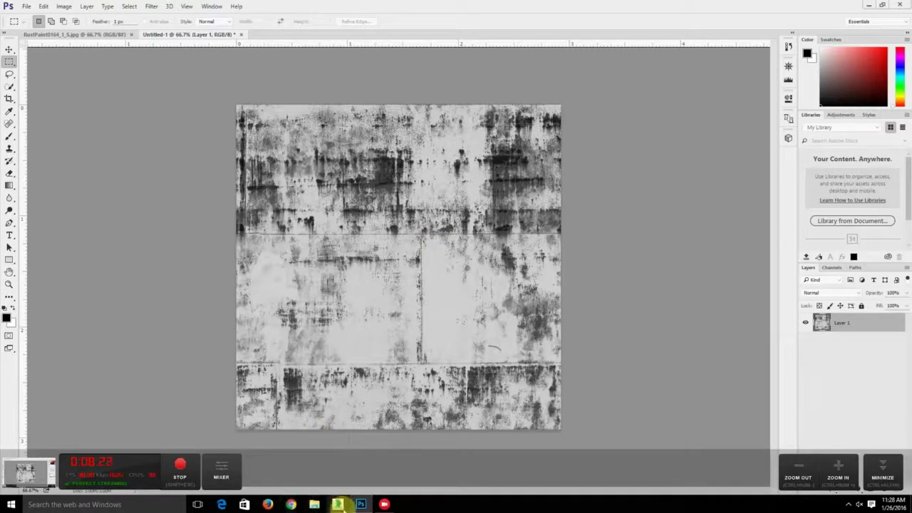
- Switch to 3ds Max, set the sphere material's Specular Level to 68, and render the perspective view, minimizing the render window
click(338, 504)
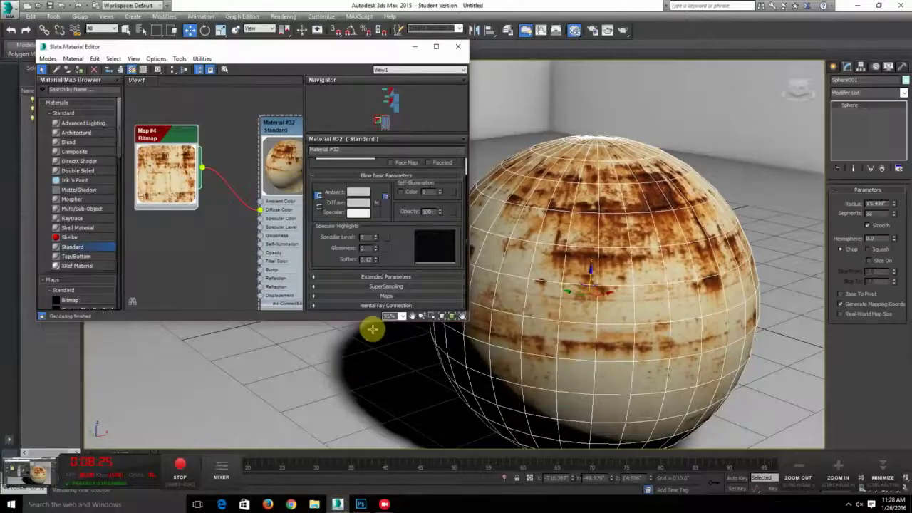
middle_drag(205, 245, 182, 248)
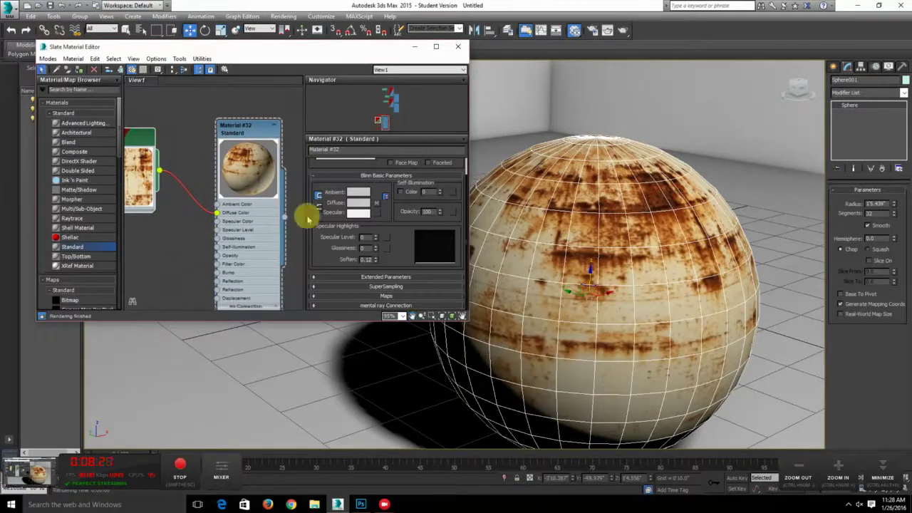
drag(378, 240, 380, 203)
click(609, 30)
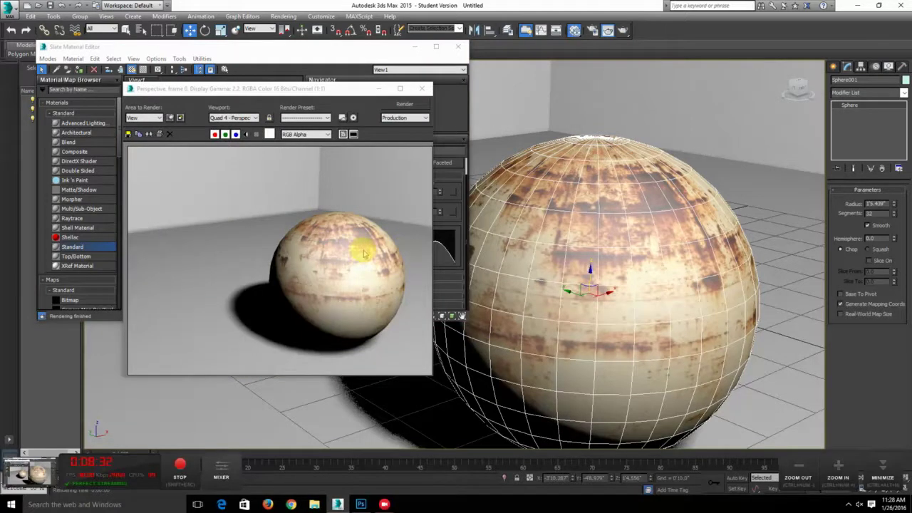
click(380, 91)
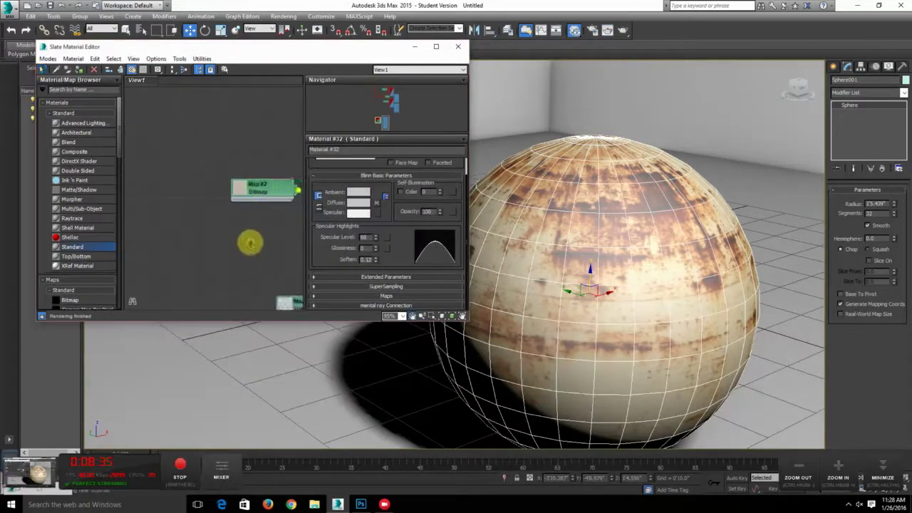
- Connect a new Bitmap map using rust_specular to Material #32's Specular Level and enlarge the map node's preview beneath the diffuse bitmap
middle_drag(271, 246, 196, 185)
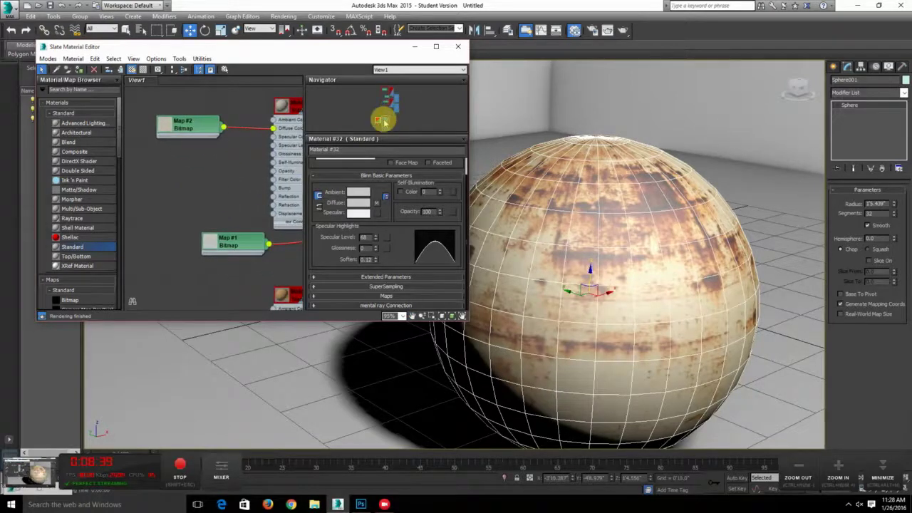
click(385, 121)
middle_drag(189, 230, 227, 172)
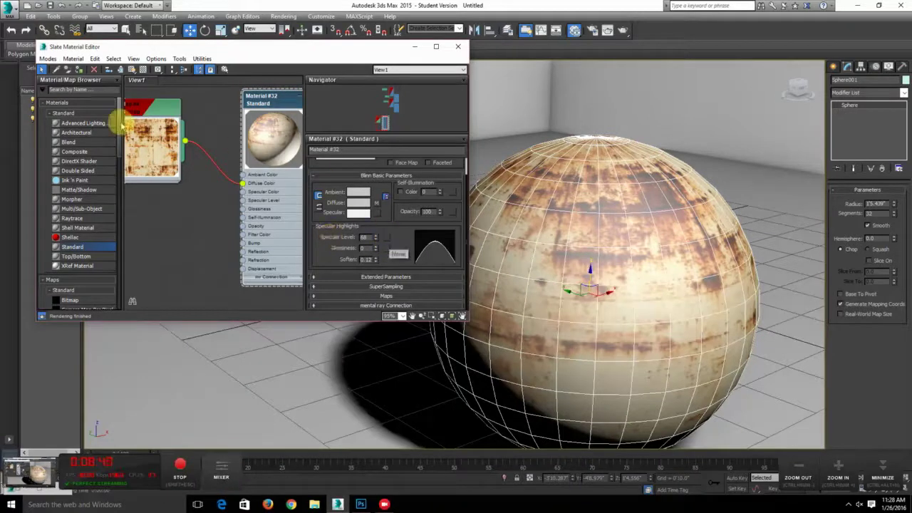
scroll(116, 122, down, 5)
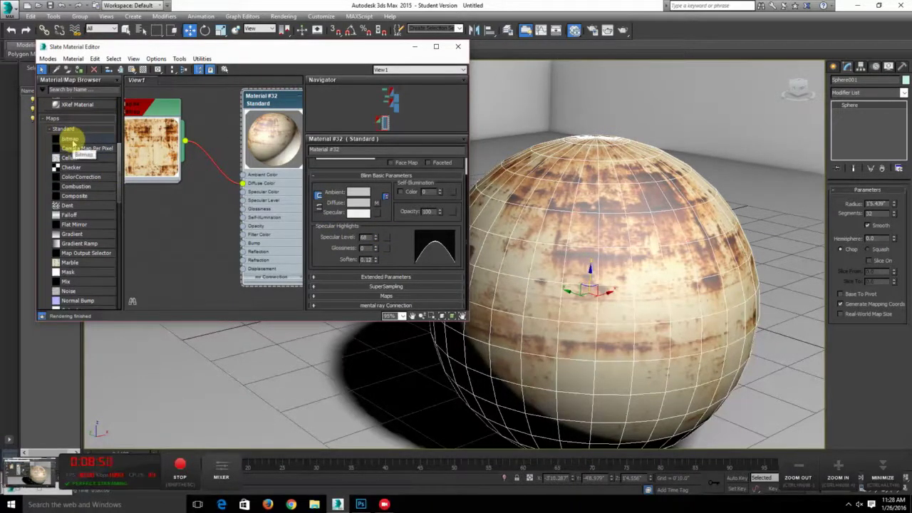
drag(68, 141, 238, 204)
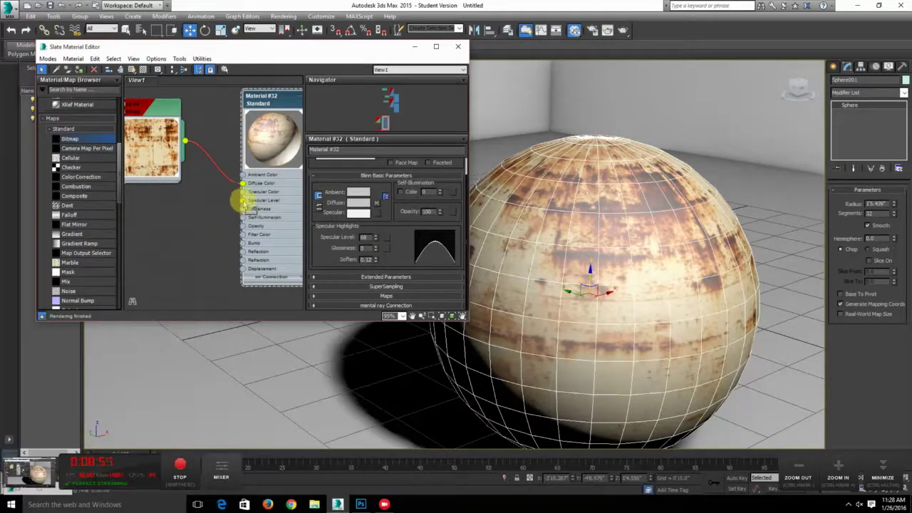
drag(243, 204, 245, 204)
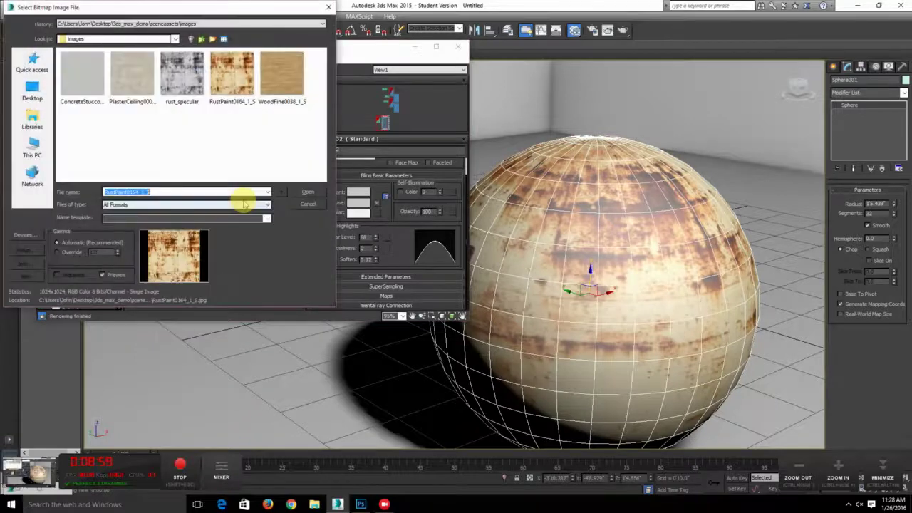
double_click(183, 79)
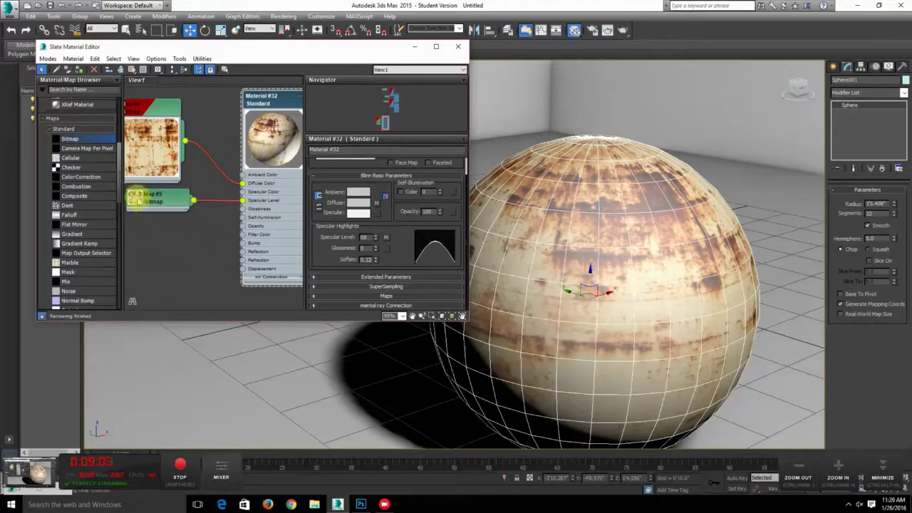
double_click(132, 198)
drag(173, 207, 156, 207)
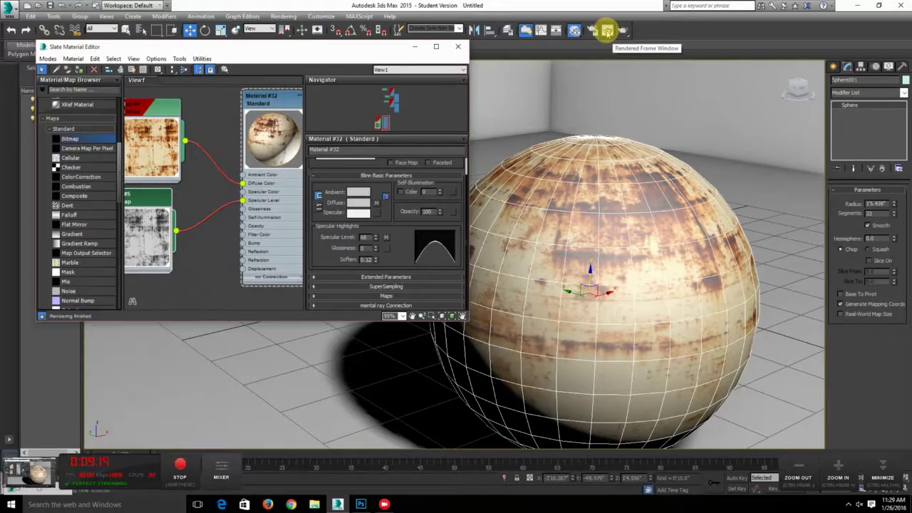
- Try to bring back the minimized rendered frame window, minimizing and restoring the open windows
click(608, 33)
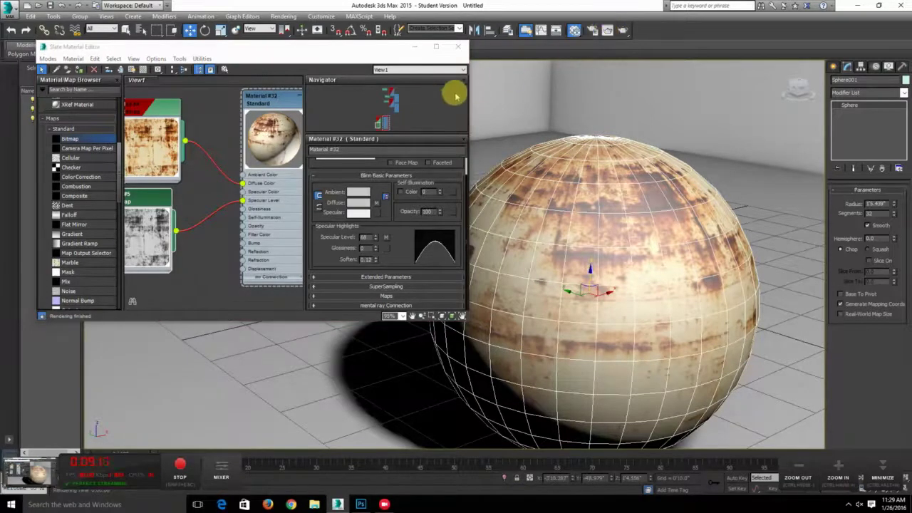
click(419, 47)
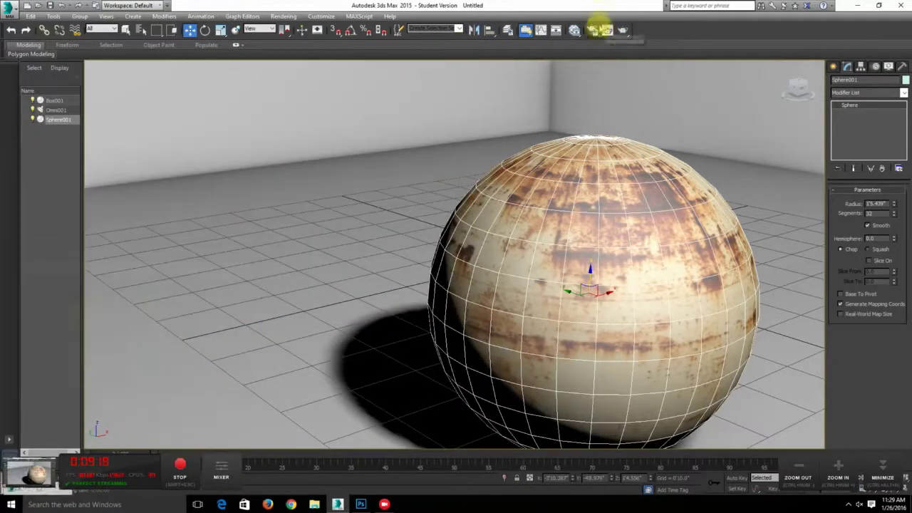
click(607, 30)
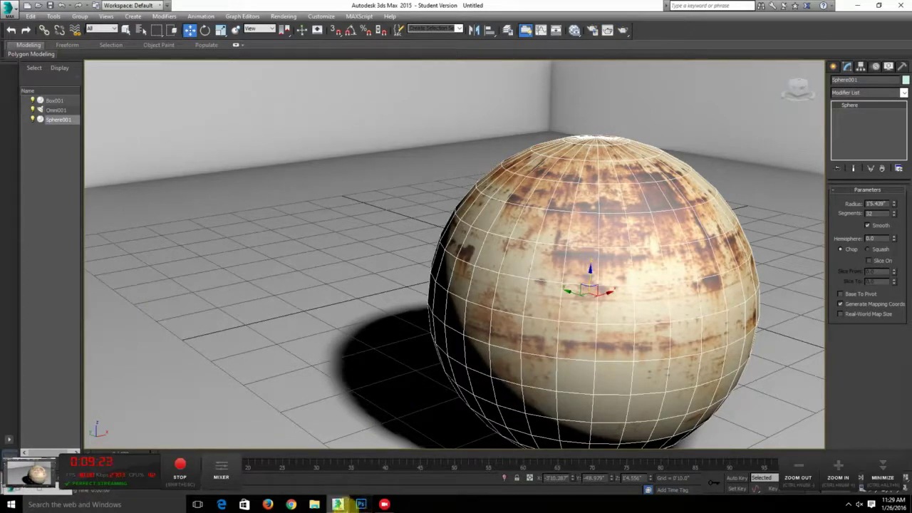
mouse_move(339, 505)
right_click(606, 30)
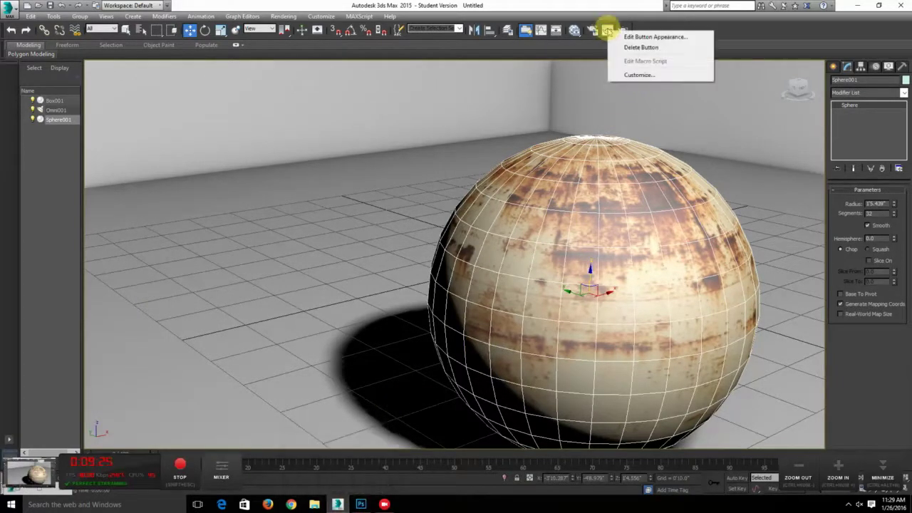
click(620, 16)
click(606, 32)
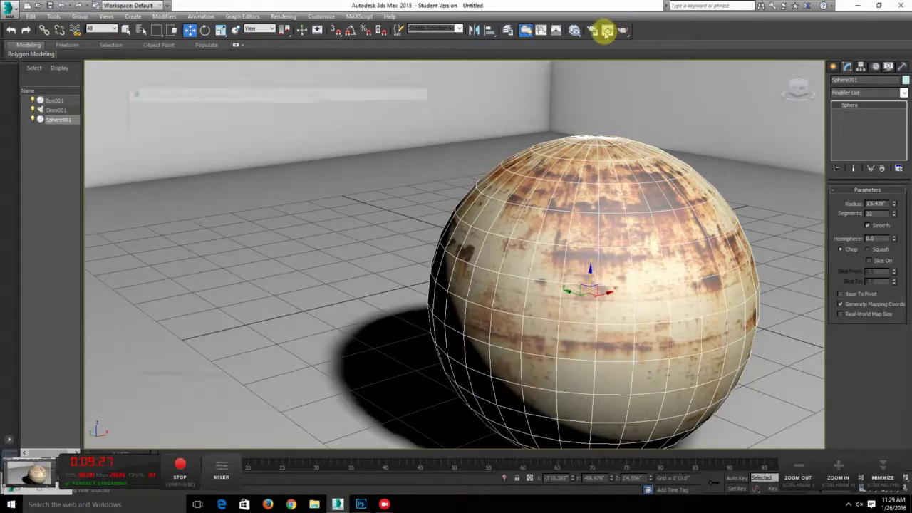
click(857, 5)
click(869, 5)
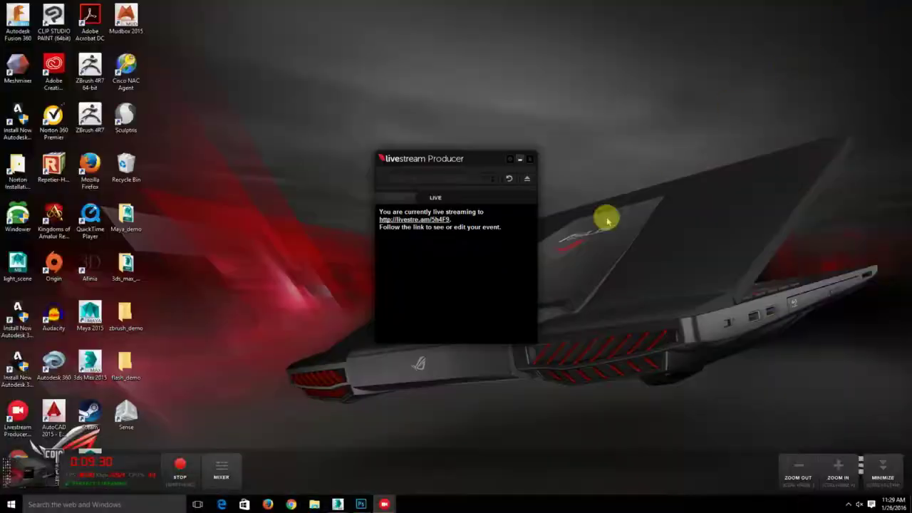
click(337, 504)
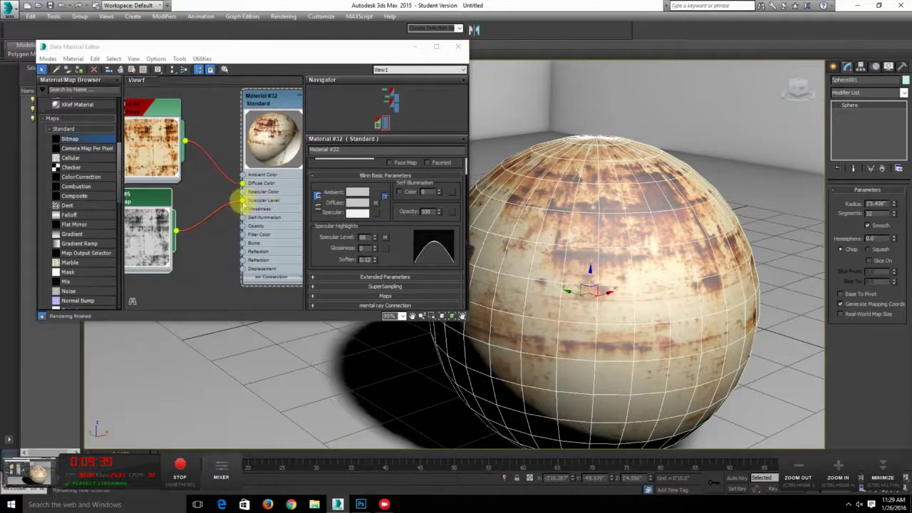
- Disconnect the bitmap from Specular Level, render the perspective view, clone the rendered frame, and set the original render window aside
drag(243, 200, 216, 208)
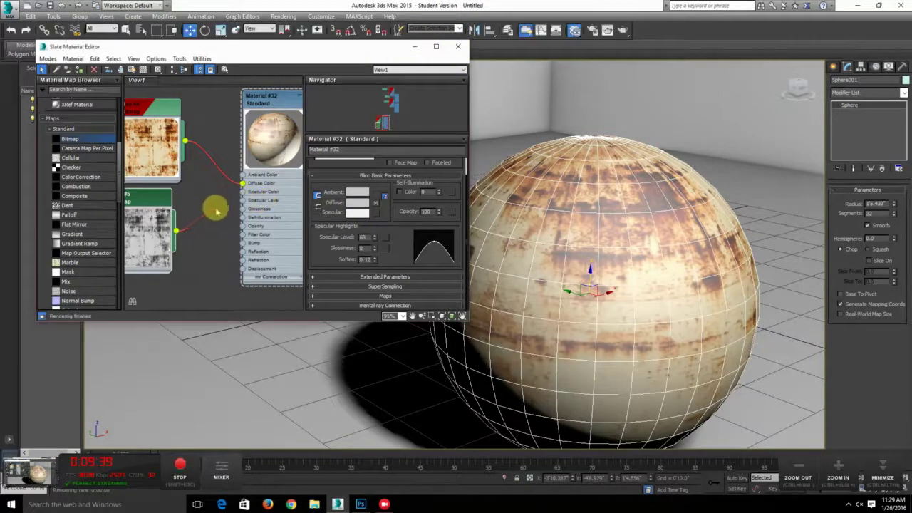
click(622, 30)
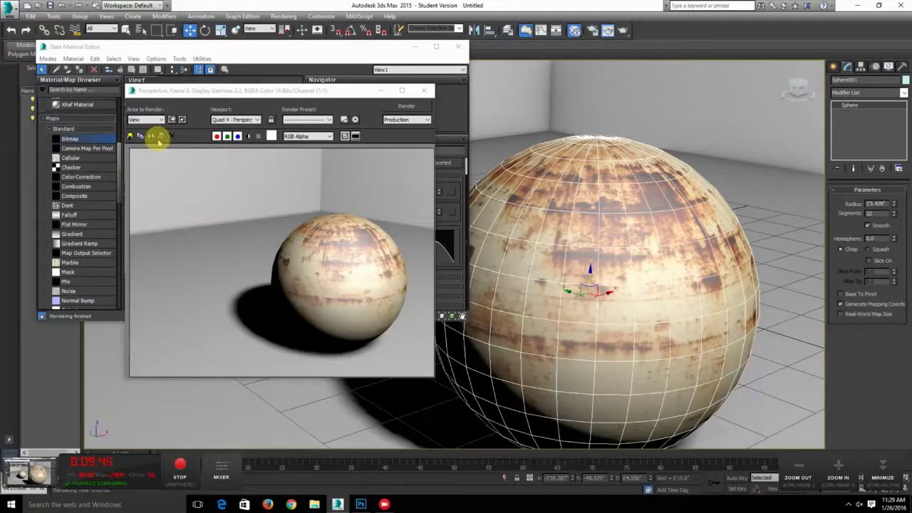
click(152, 137)
drag(298, 91, 703, 55)
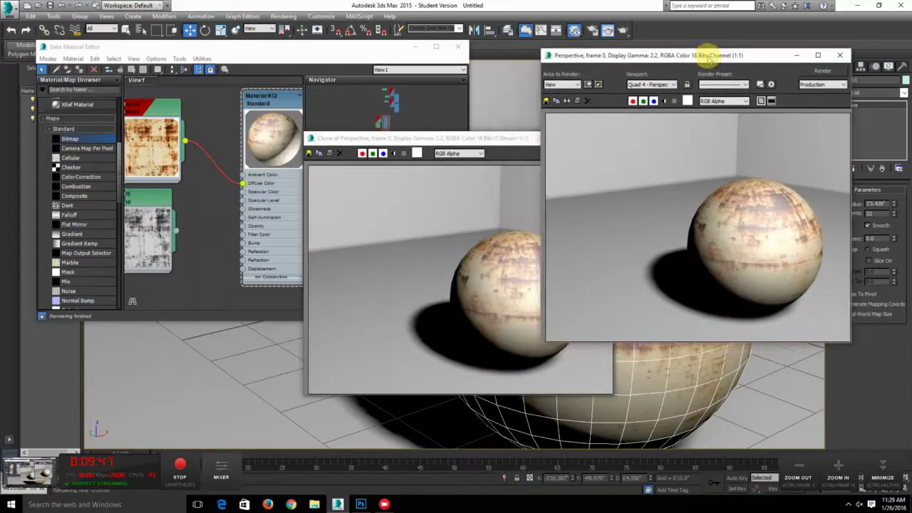
- Reconnect the black-and-white bitmap to Specular Level, render again, and place the cloned frame beside the new render for comparison
drag(176, 231, 244, 199)
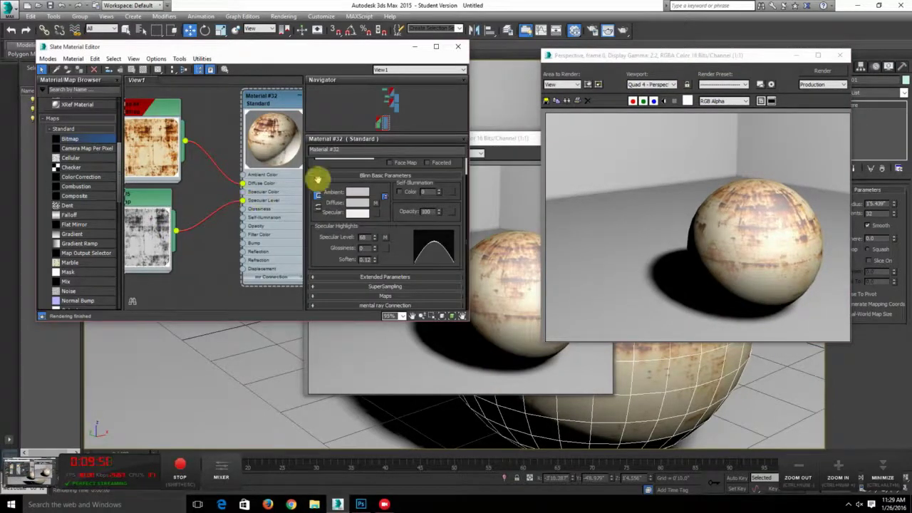
click(625, 30)
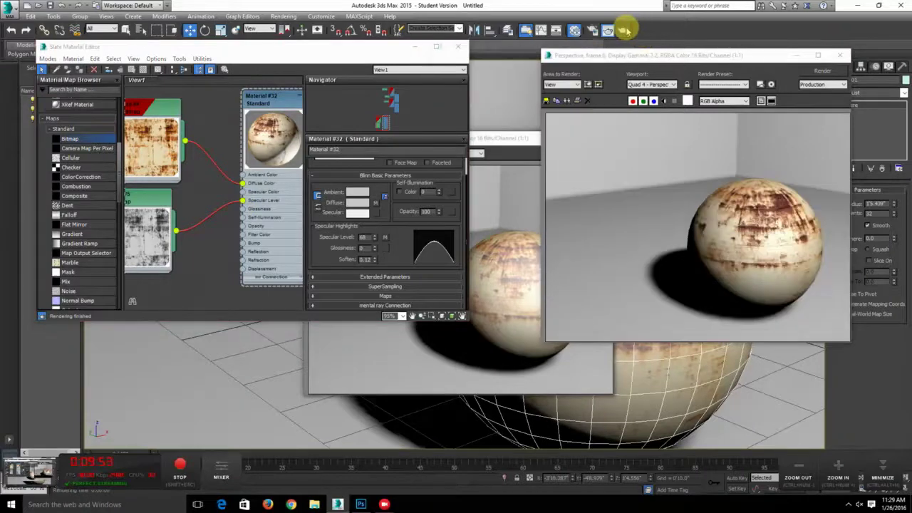
click(513, 139)
drag(523, 139, 580, 113)
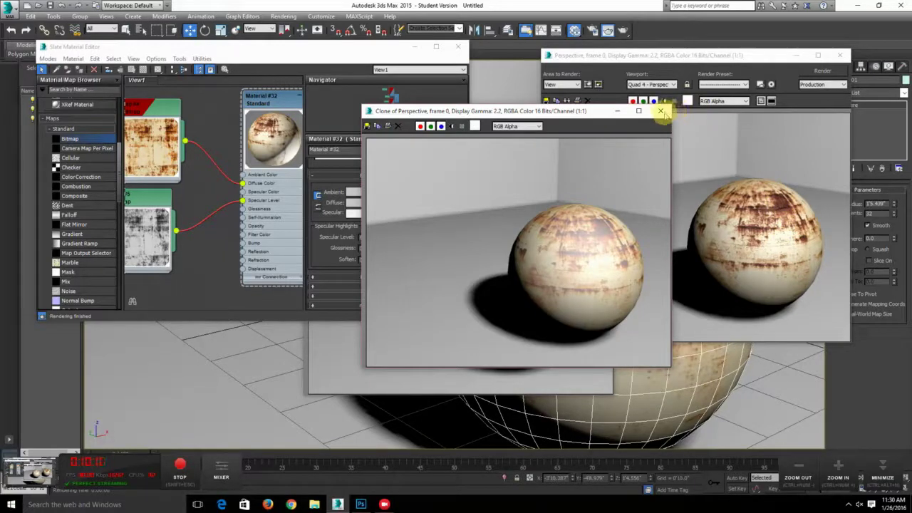
- Examine the black-and-white bitmap node up close against the two renders, closing the front cloned frame and the main render window
click(213, 205)
scroll(217, 210, up, 5)
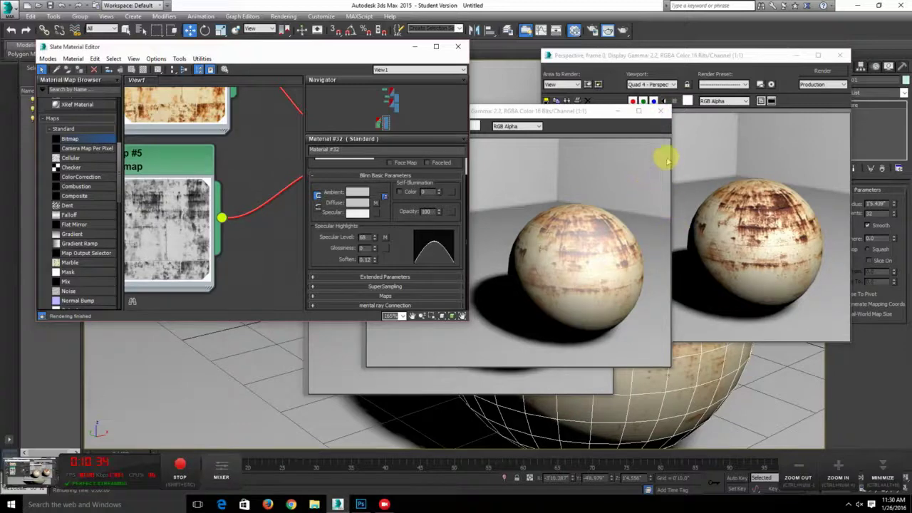
click(663, 114)
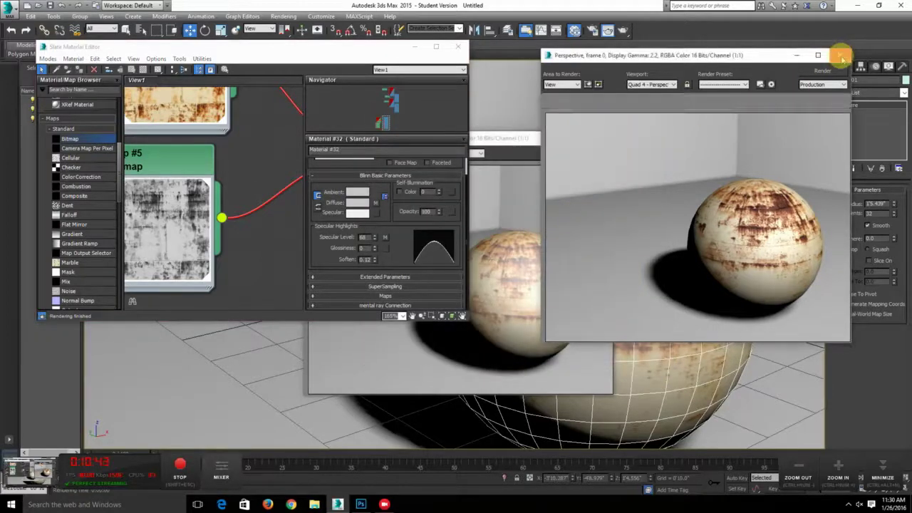
click(839, 55)
click(225, 270)
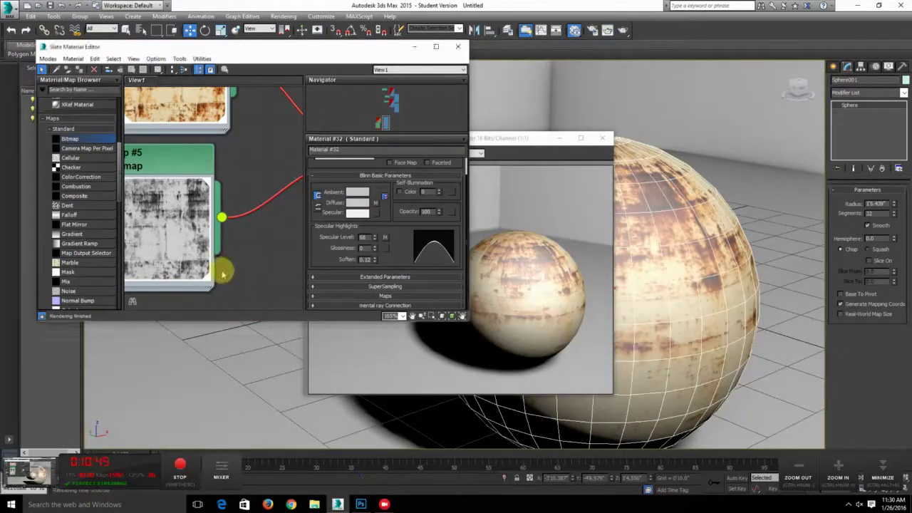
- Move the black-and-white bitmap node away from the rust paint node and close the remaining rendered frame window
scroll(225, 270, down, 2)
scroll(225, 270, down, 3)
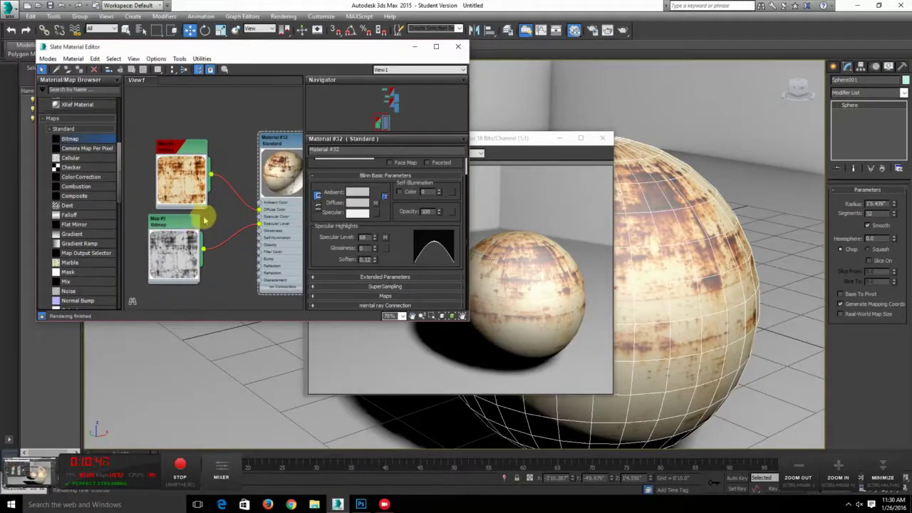
scroll(213, 233, down, 1)
drag(212, 232, 159, 210)
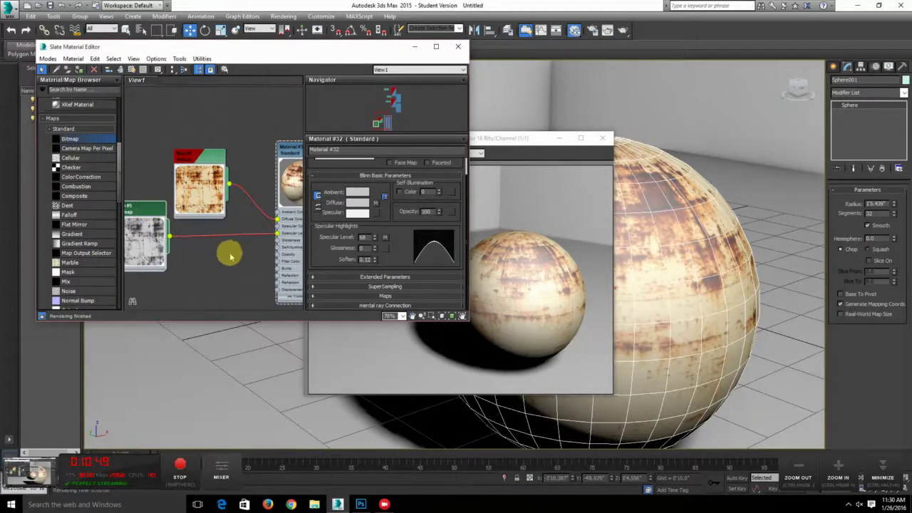
click(603, 137)
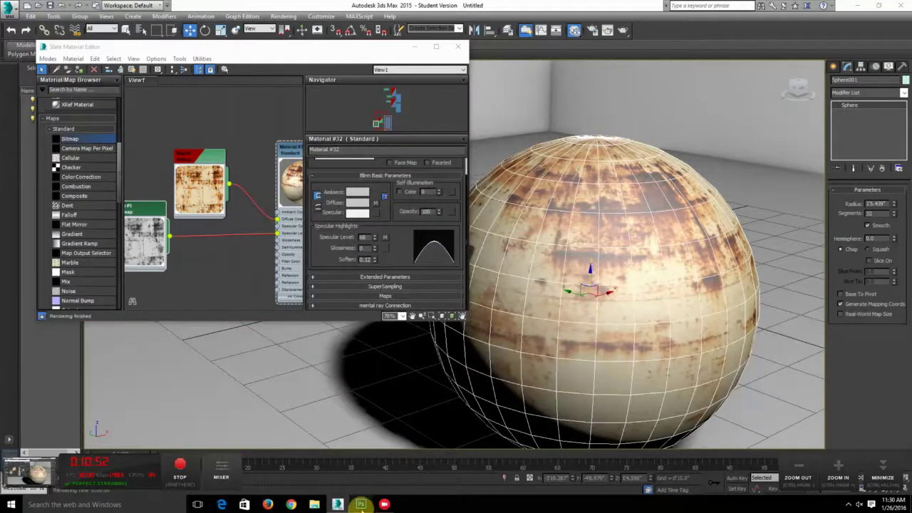
- Switch to Photoshop and darken the black-and-white rust image with Brightness -80 and Contrast 42
click(360, 504)
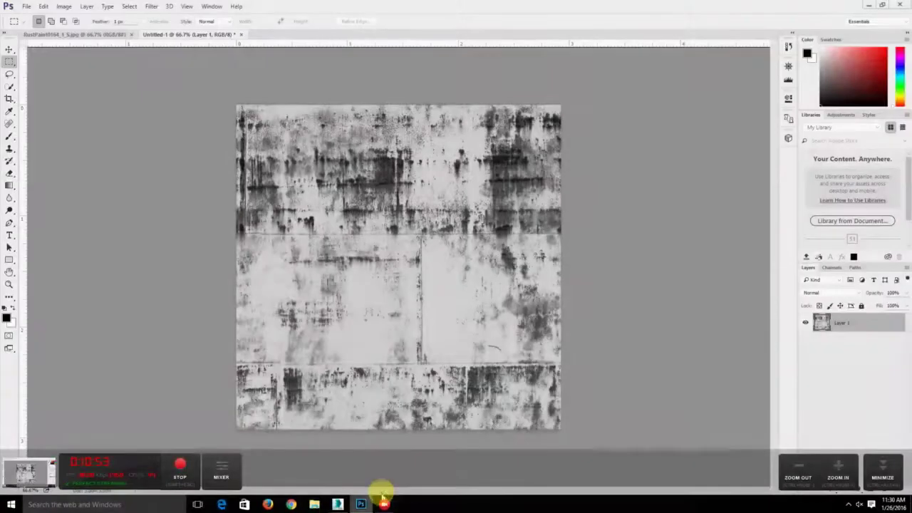
click(63, 7)
mouse_move(132, 31)
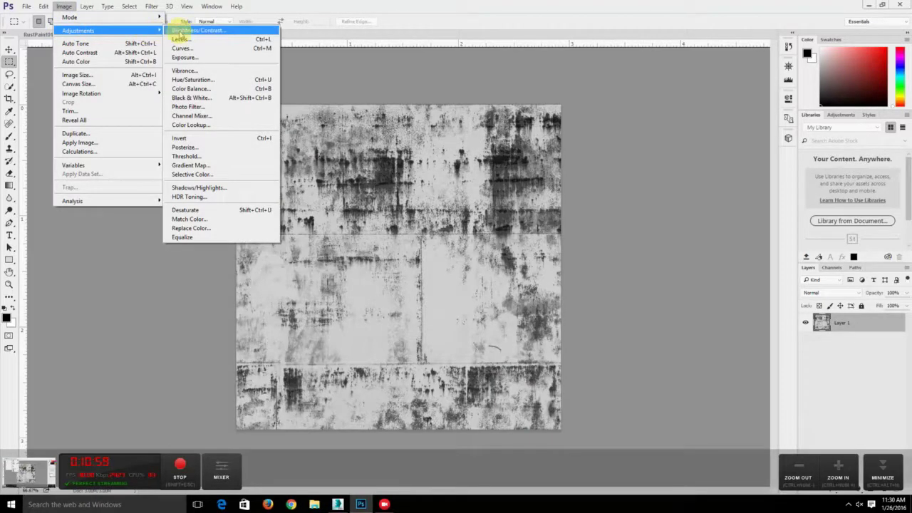
click(181, 30)
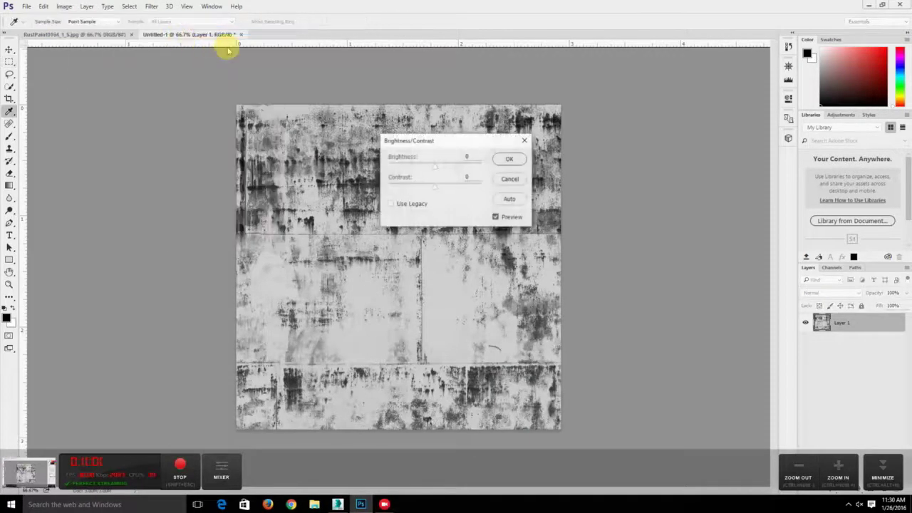
drag(434, 166, 410, 172)
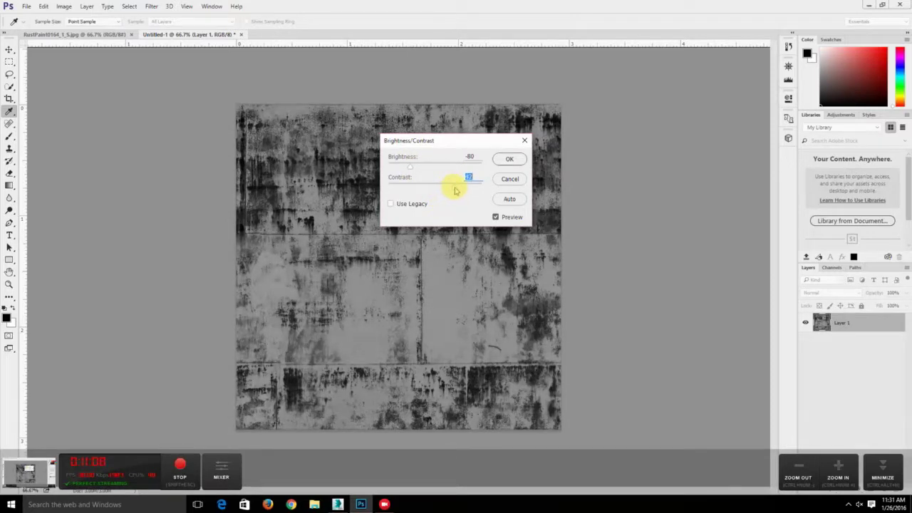
click(510, 159)
- Start saving the darkened image as a new file in the images folder, with JPEG as the file format
click(26, 7)
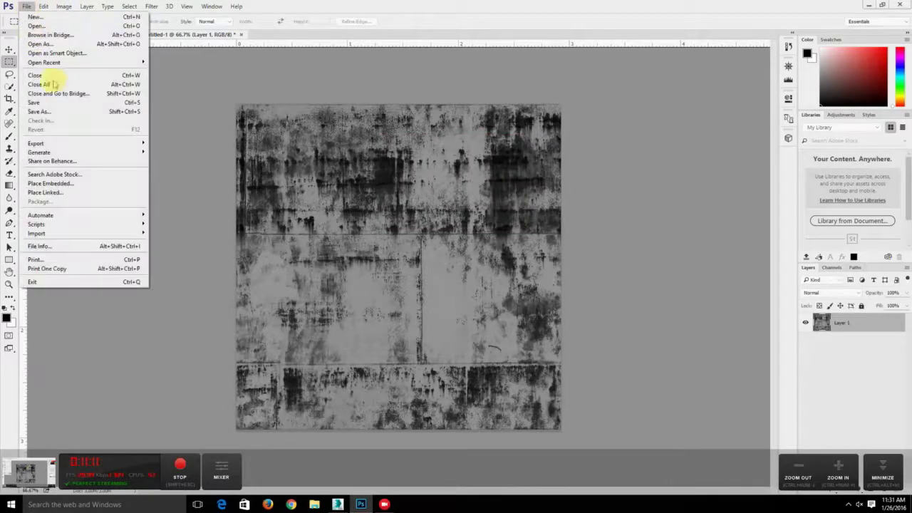
click(61, 111)
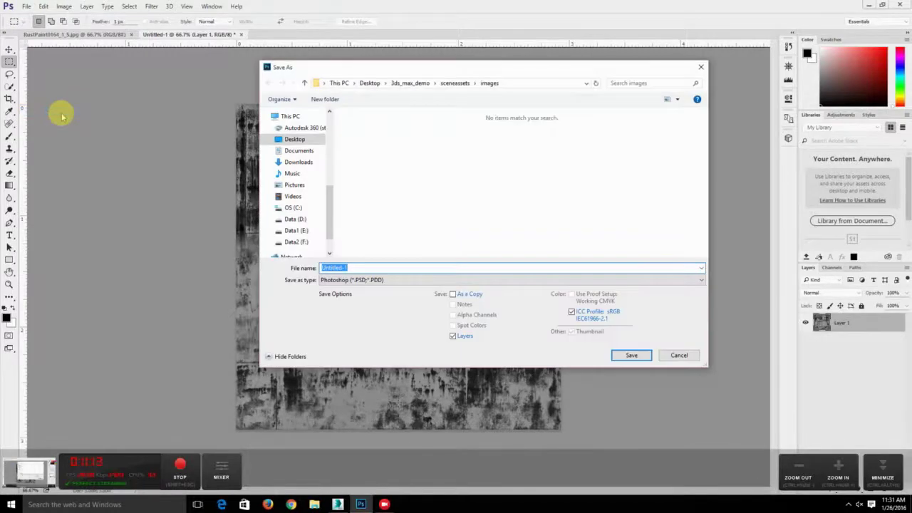
click(382, 283)
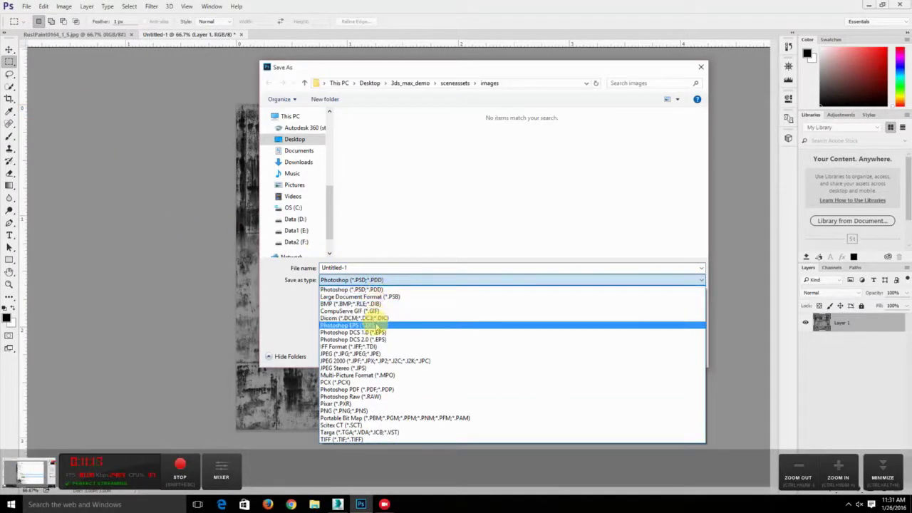
click(377, 326)
click(382, 281)
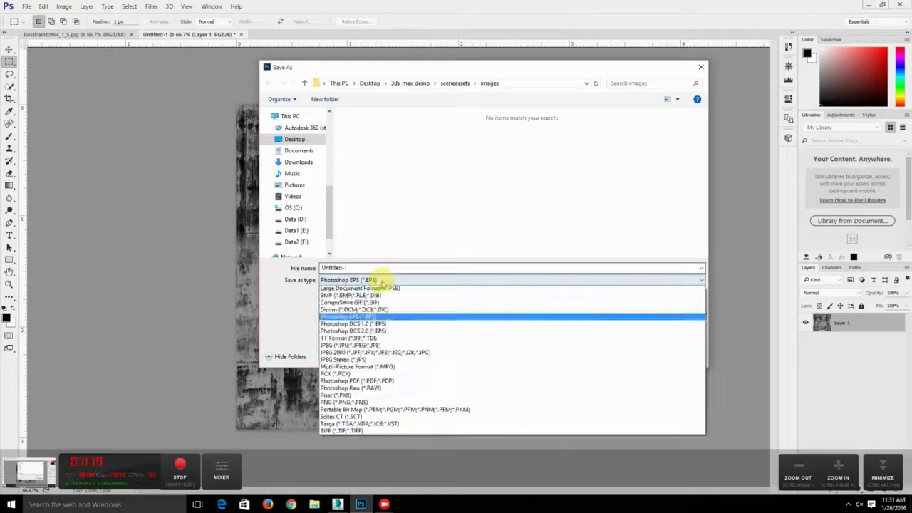
click(382, 281)
click(383, 280)
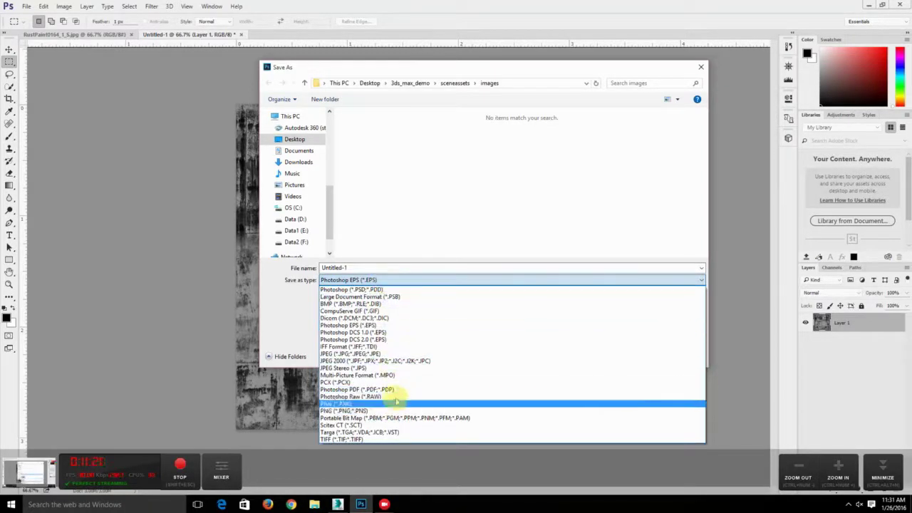
click(397, 354)
- Name the file rust_gloss and save it with JPEG quality 12 (Maximum) and the Baseline ("Standard") format option
double_click(361, 268)
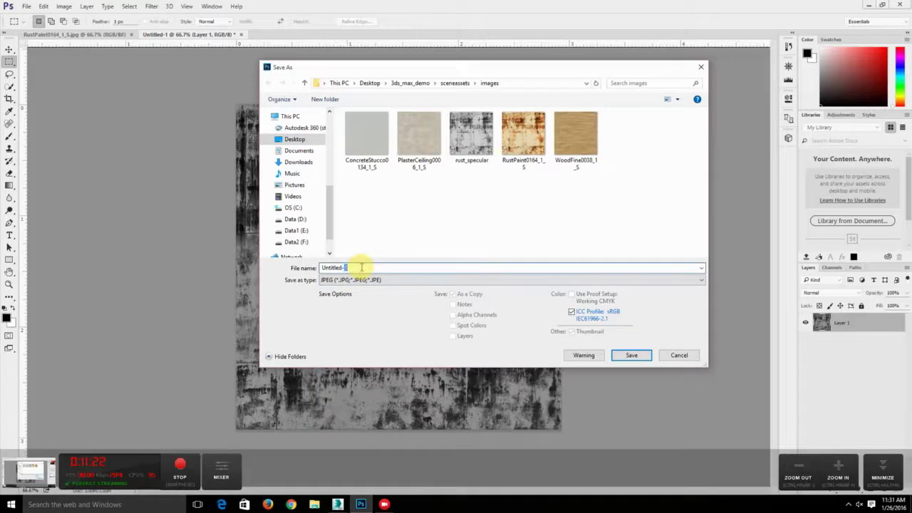
drag(362, 267, 294, 278)
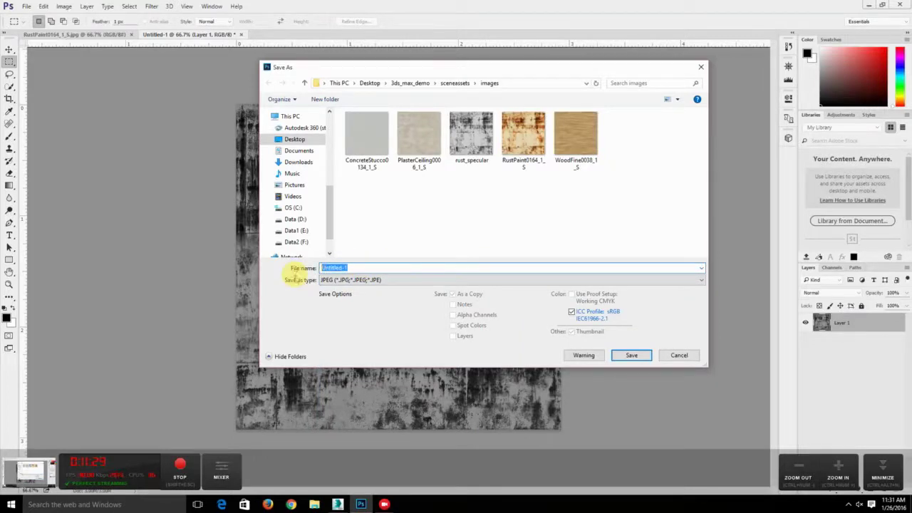
text(rust_gloss)
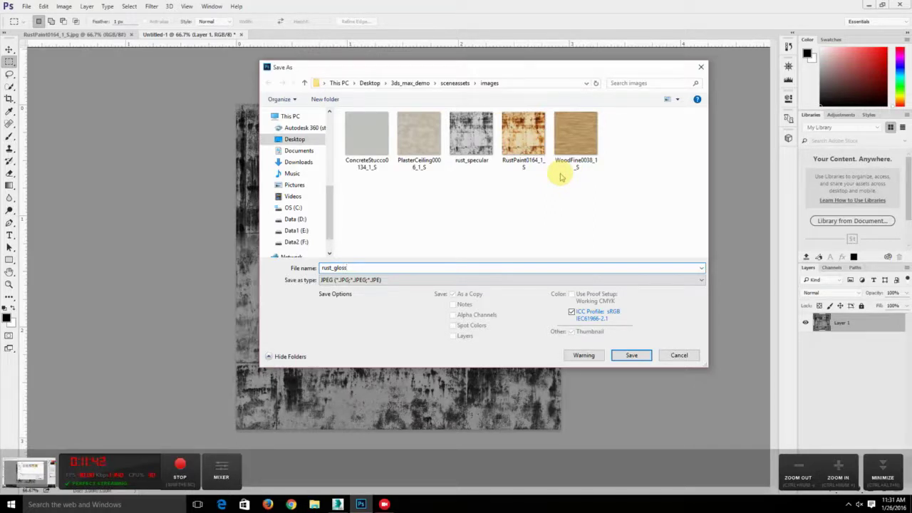
click(642, 356)
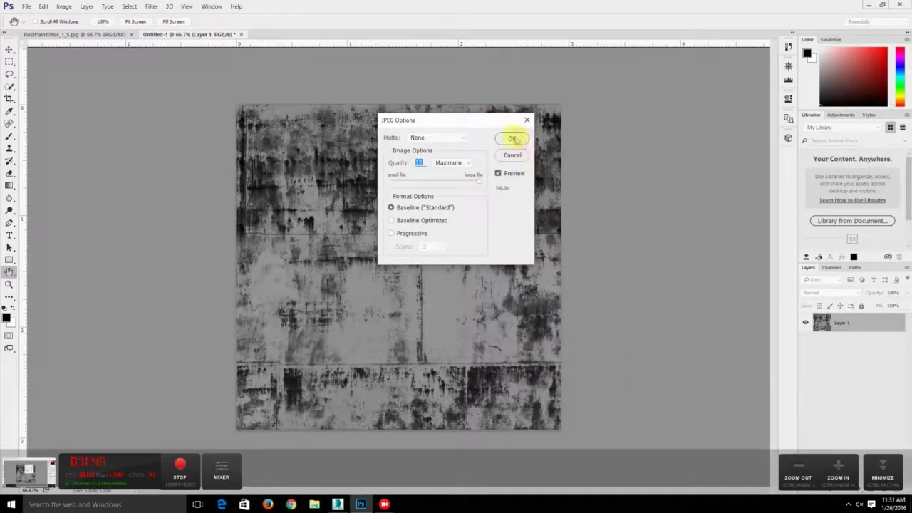
click(514, 139)
- Switch to 3ds Max and add a Bitmap map to the node view, loading the rust_gloss image
click(338, 505)
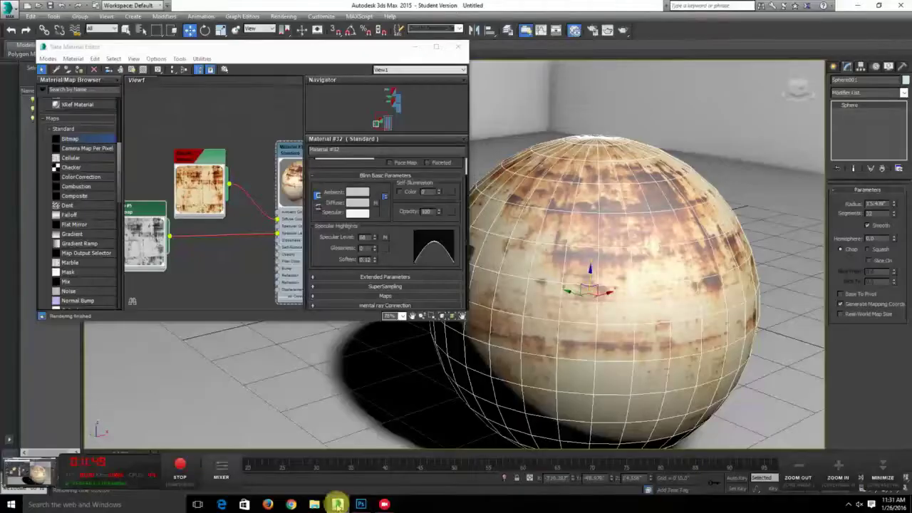
middle_drag(186, 263, 211, 230)
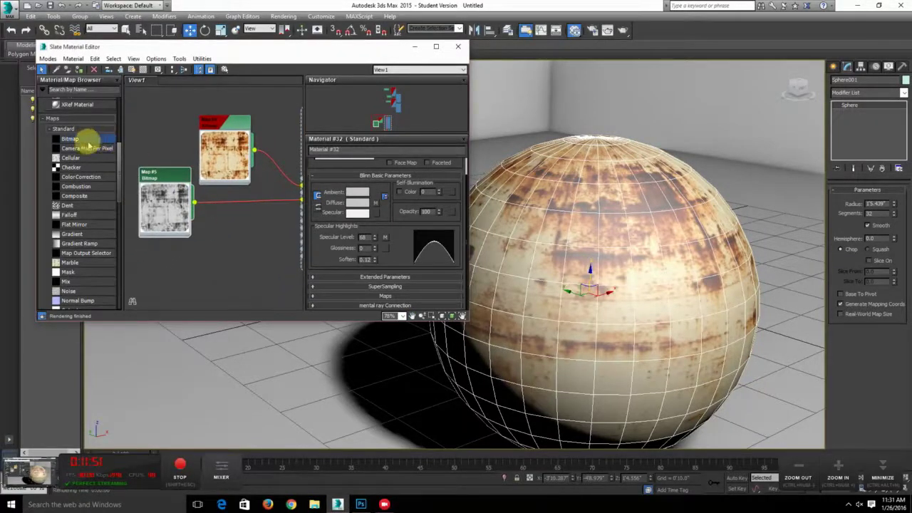
drag(88, 141, 208, 204)
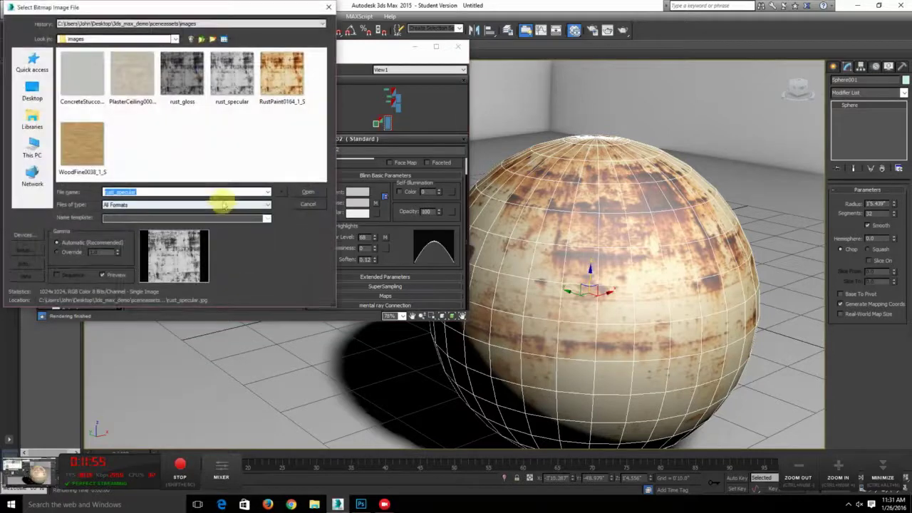
click(182, 79)
double_click(182, 84)
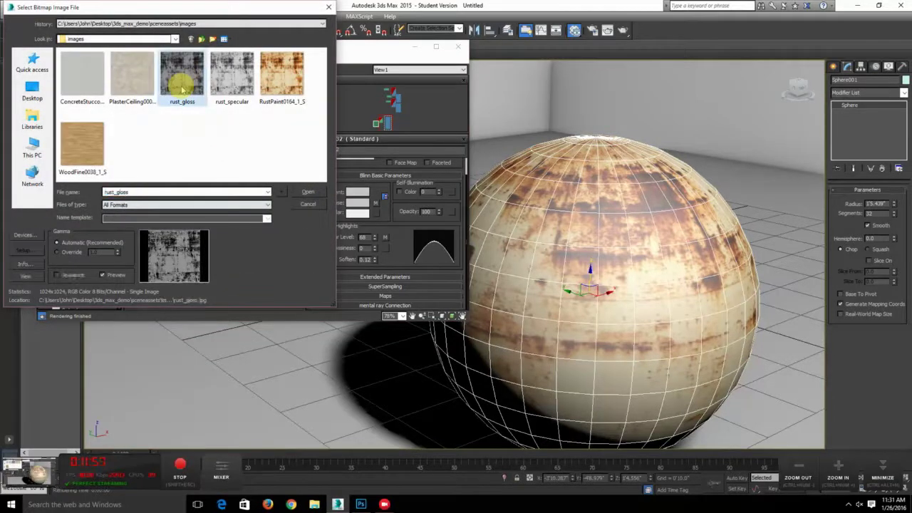
- Place the rust_gloss bitmap below the other map nodes and connect it to the Standard material's Glossiness
middle_drag(163, 204, 234, 192)
drag(221, 201, 205, 225)
double_click(177, 213)
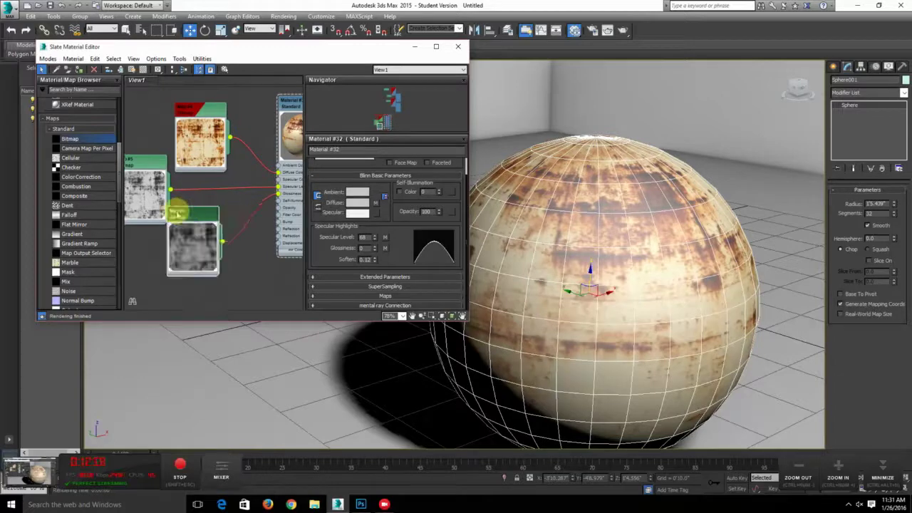
middle_drag(243, 193, 220, 197)
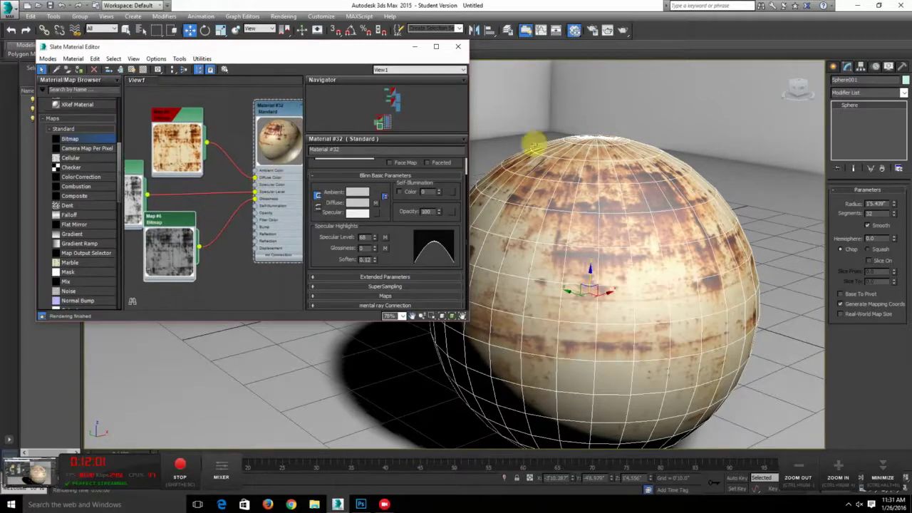
- Render the perspective view, render it again from closer to the sphere to examine the highlights, and close each rendered frame
click(624, 30)
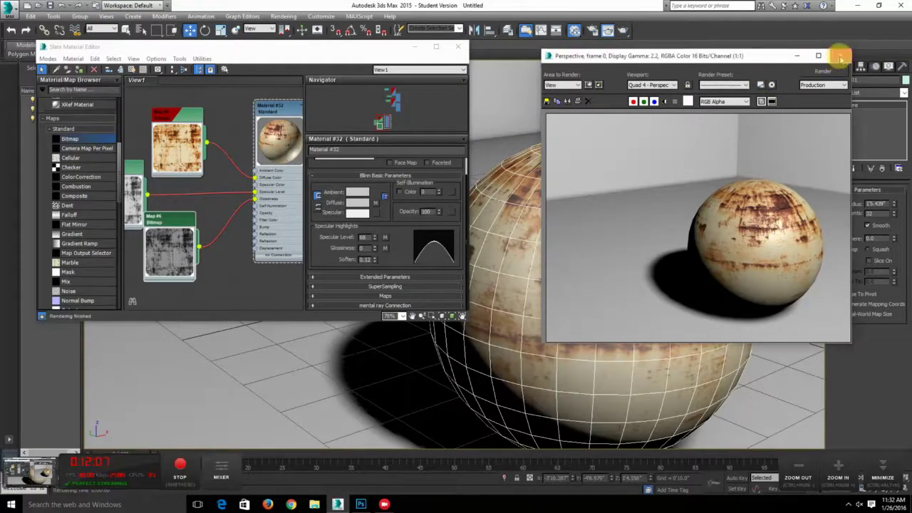
click(841, 55)
scroll(605, 157, up, 5)
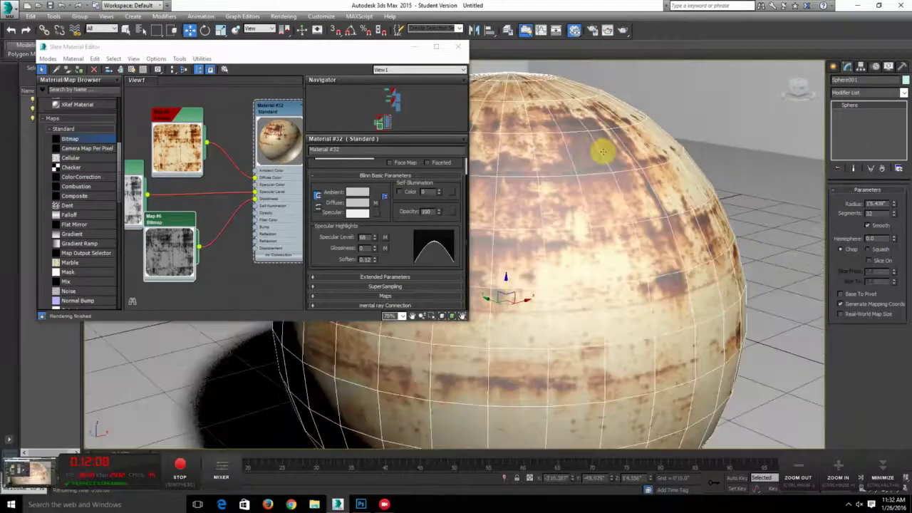
click(625, 30)
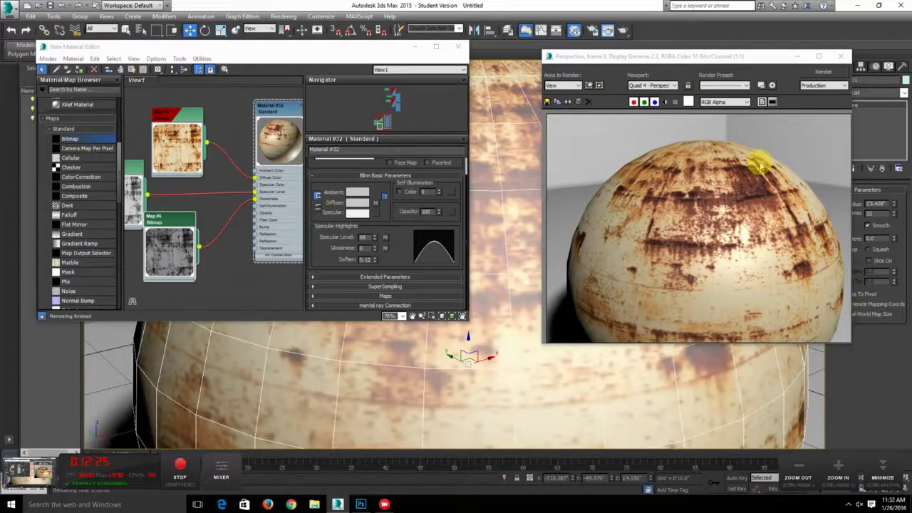
click(844, 57)
- Rearrange the specular and gloss bitmap nodes for a clearer layout and bring the Standard material's map connections into close view
middle_drag(263, 256, 279, 237)
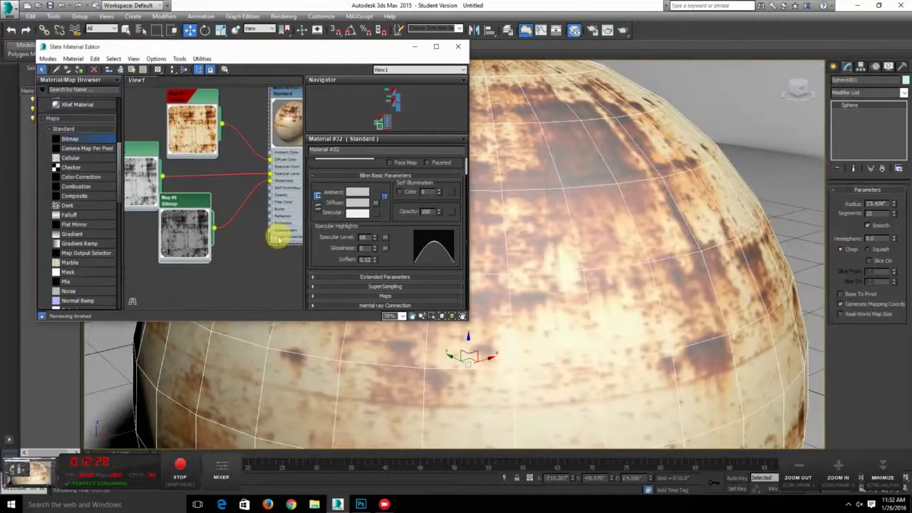
scroll(279, 236, down, 1)
middle_drag(220, 251, 280, 270)
drag(214, 187, 182, 167)
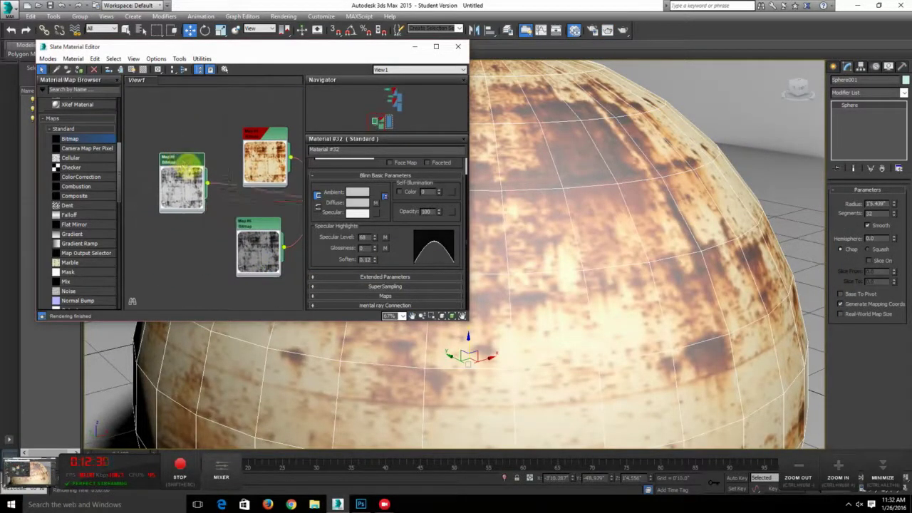
drag(248, 221, 228, 198)
middle_drag(281, 240, 218, 210)
scroll(214, 240, up, 3)
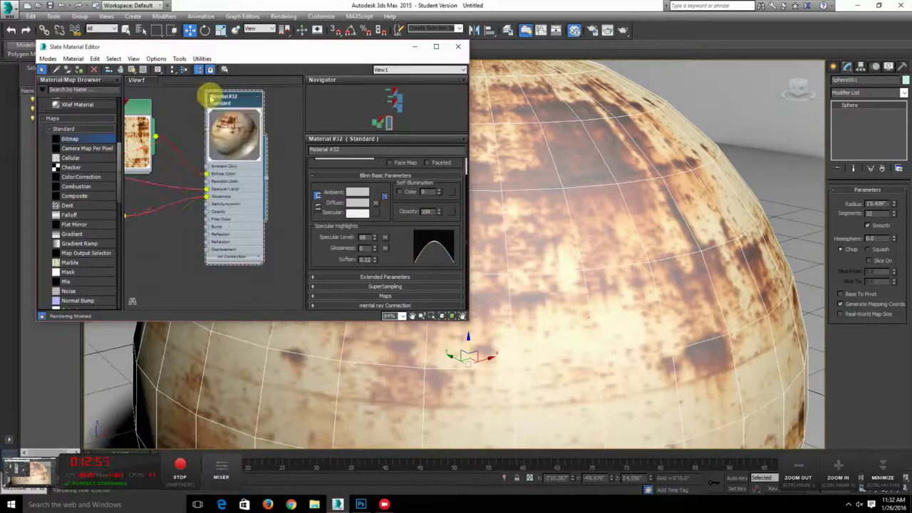
scroll(222, 173, up, 2)
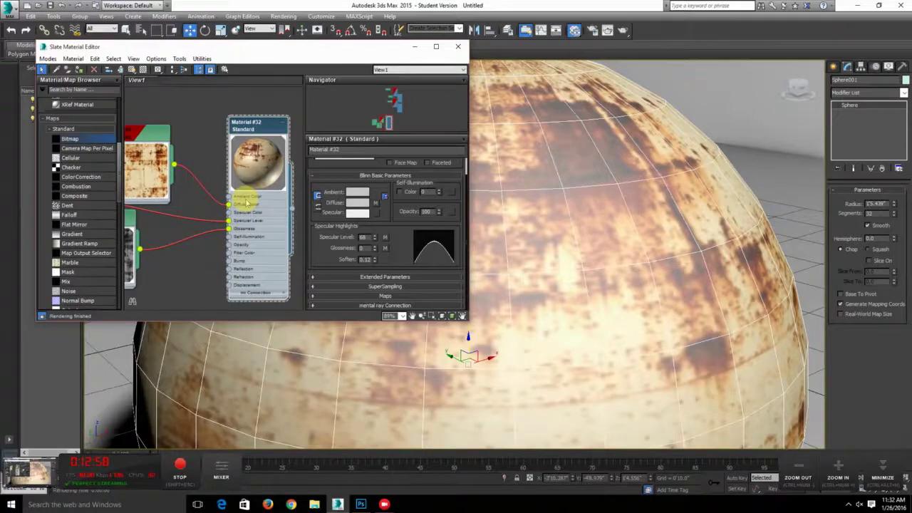
- Switch to Photoshop and undo the Brightness/Contrast adjustment on the black-and-white rust image
click(359, 503)
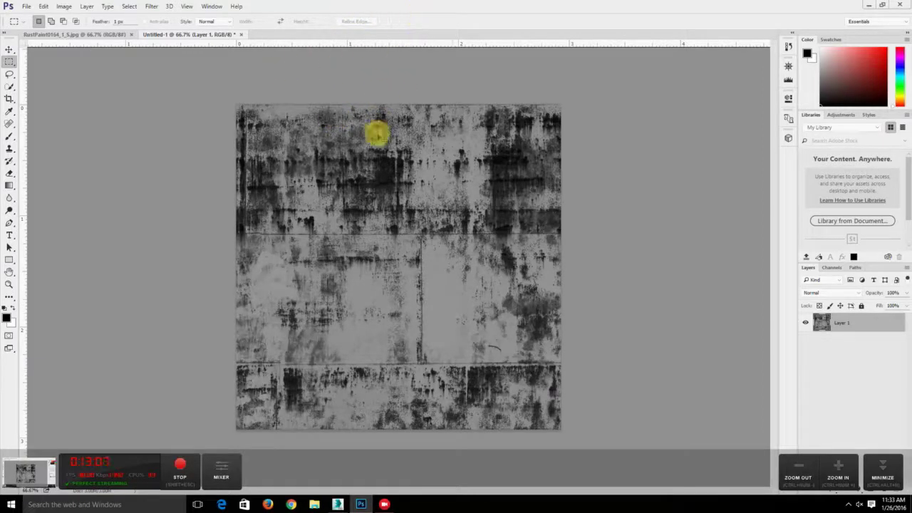
key(ctrl+z)
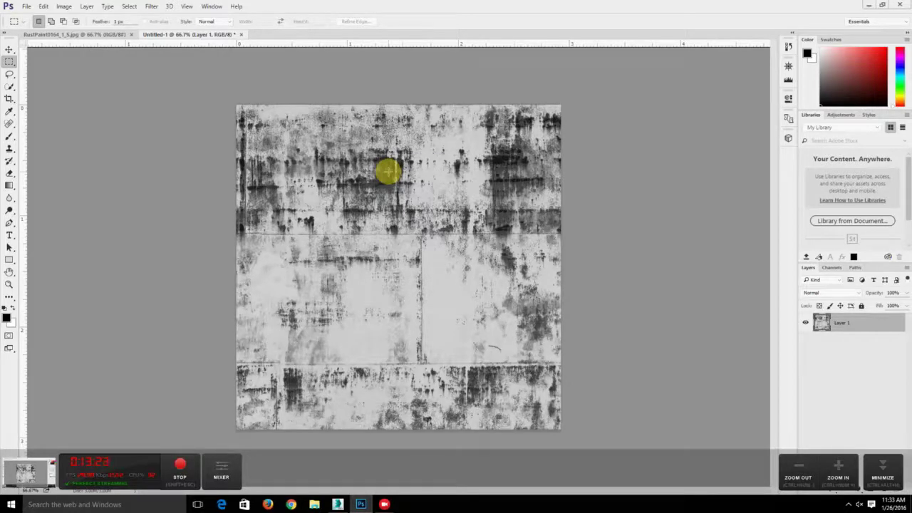
- Invert the tones of the black-and-white rust image, and invert them back again
click(64, 7)
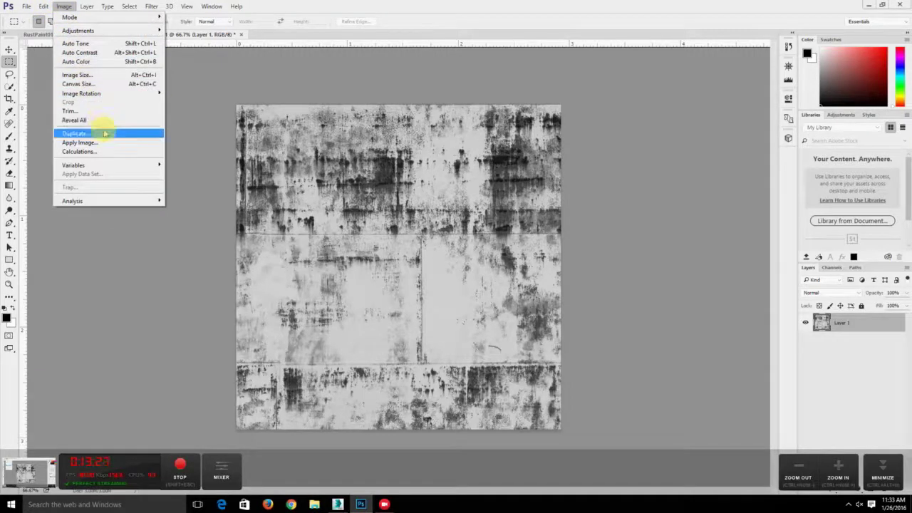
mouse_move(147, 33)
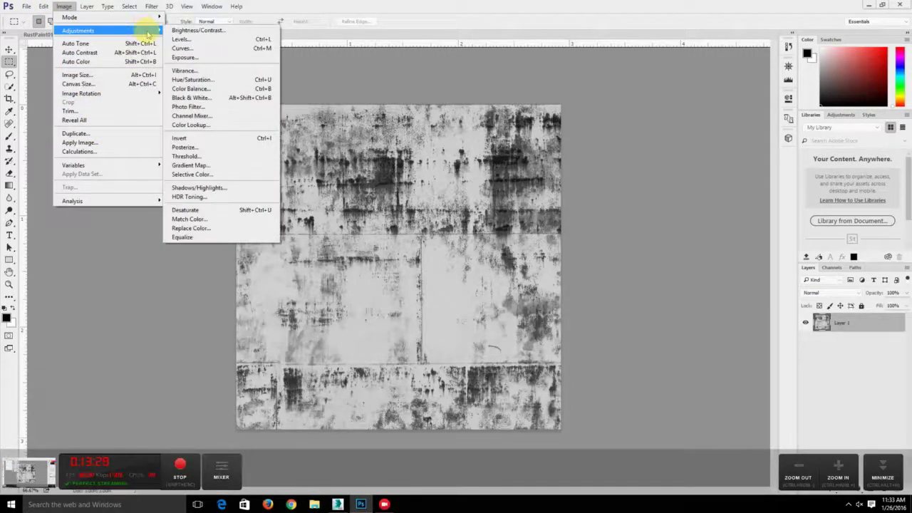
click(229, 140)
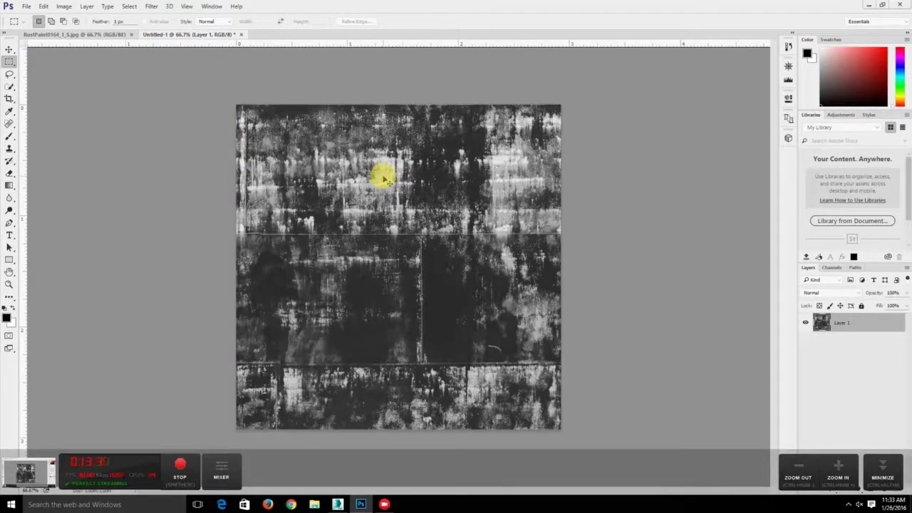
key(ctrl+i)
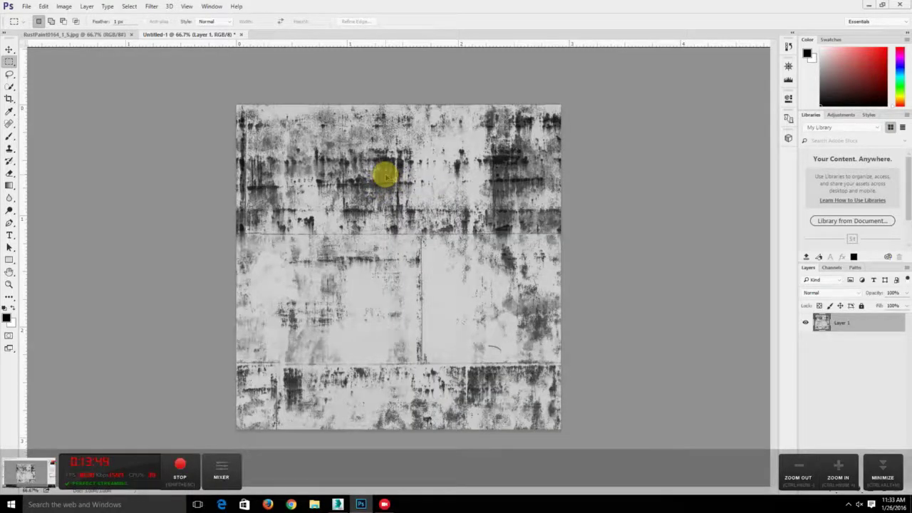
- Invert the tones of the black-and-white rust image and save it as a JPEG named rust_bump in the images folder
key(ctrl+i)
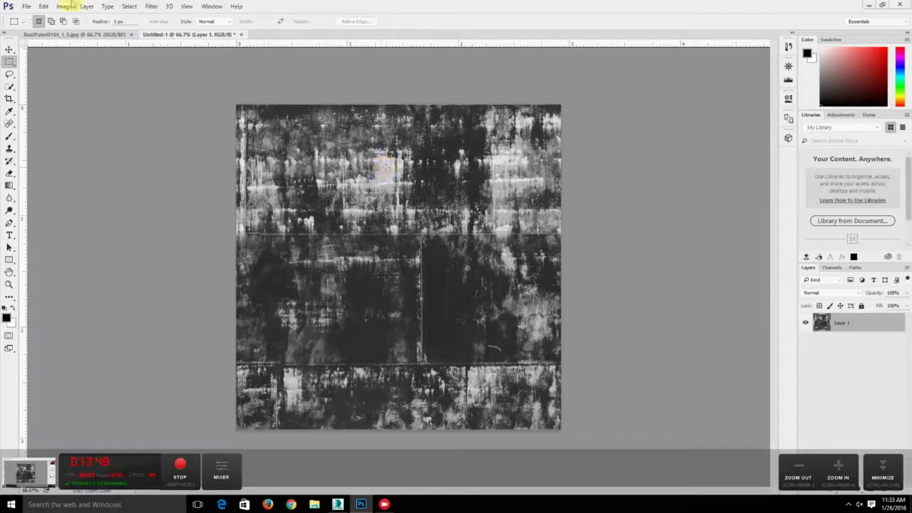
click(26, 8)
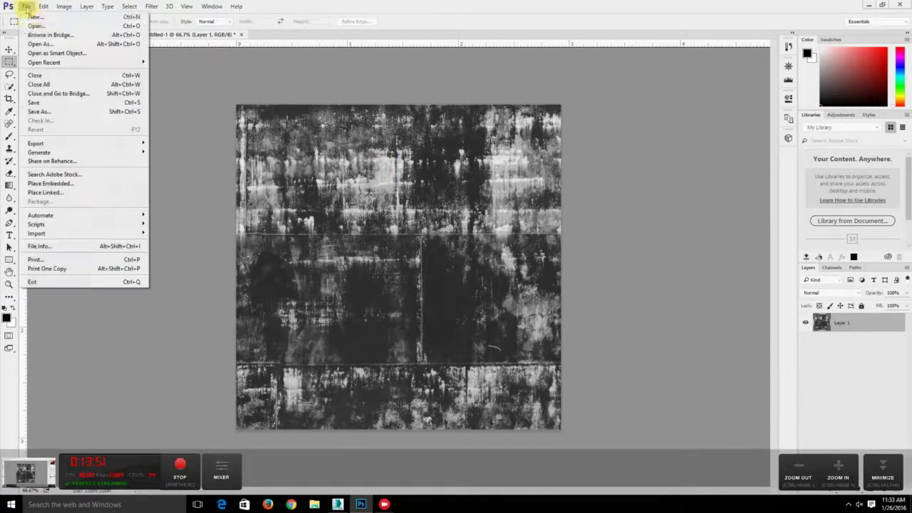
click(76, 112)
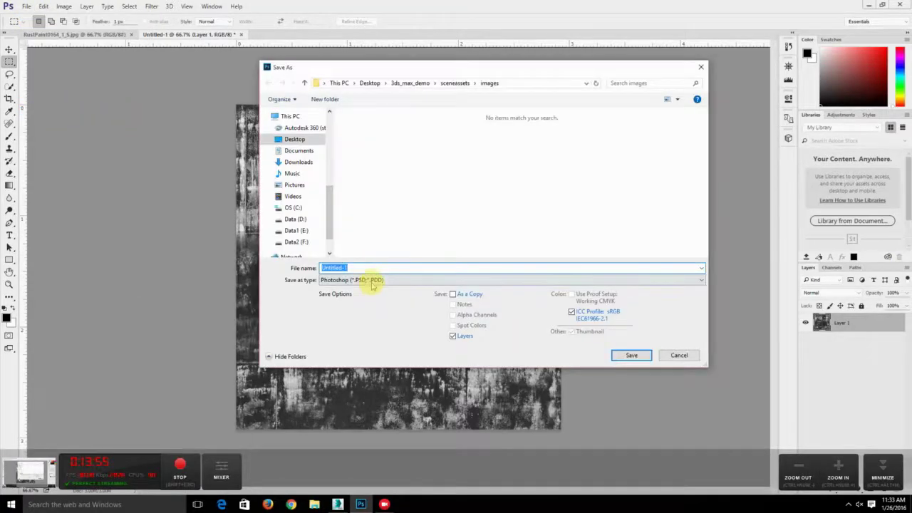
click(372, 280)
click(339, 355)
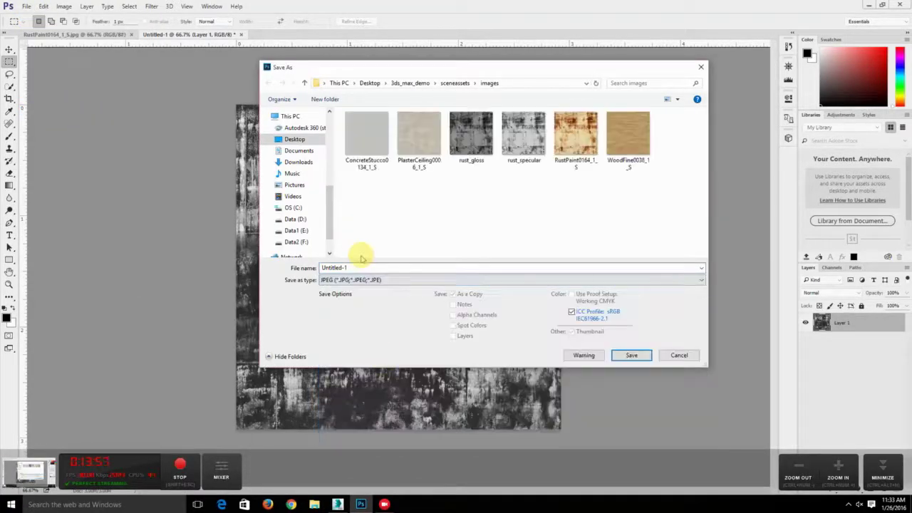
double_click(357, 267)
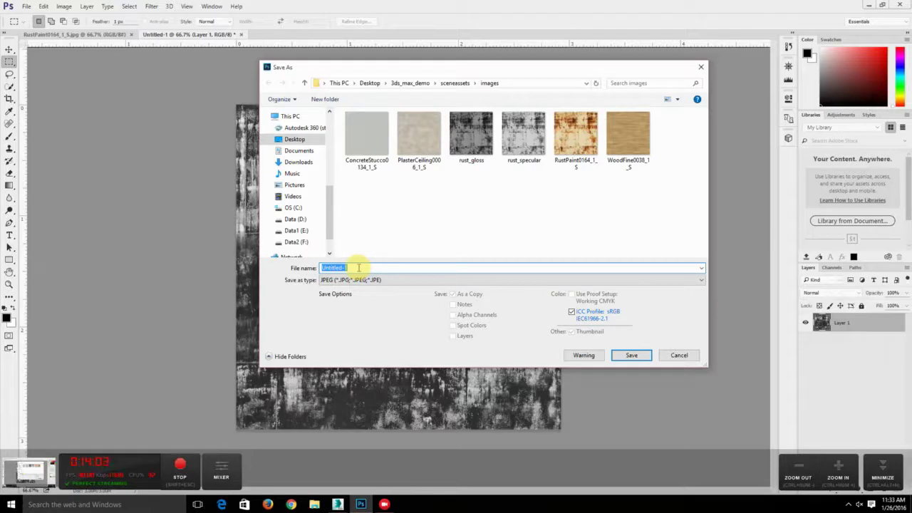
text(rust_bump)
click(642, 356)
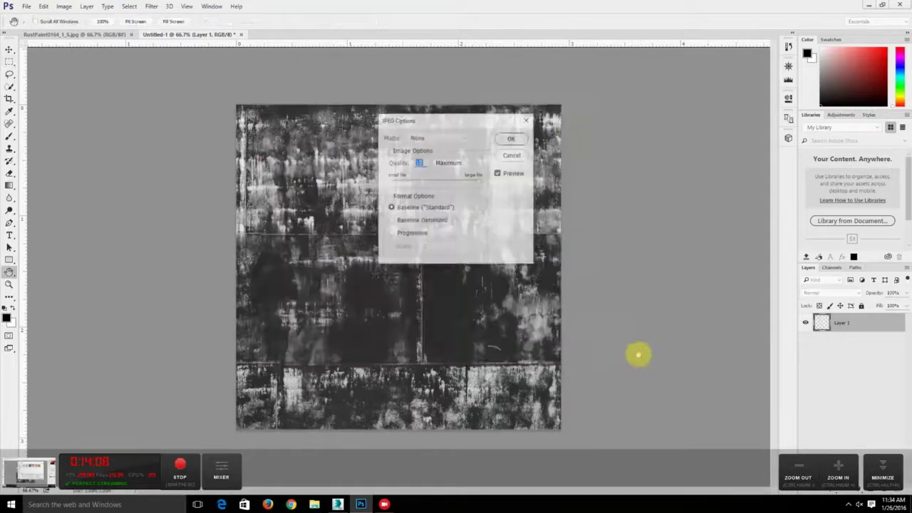
click(513, 138)
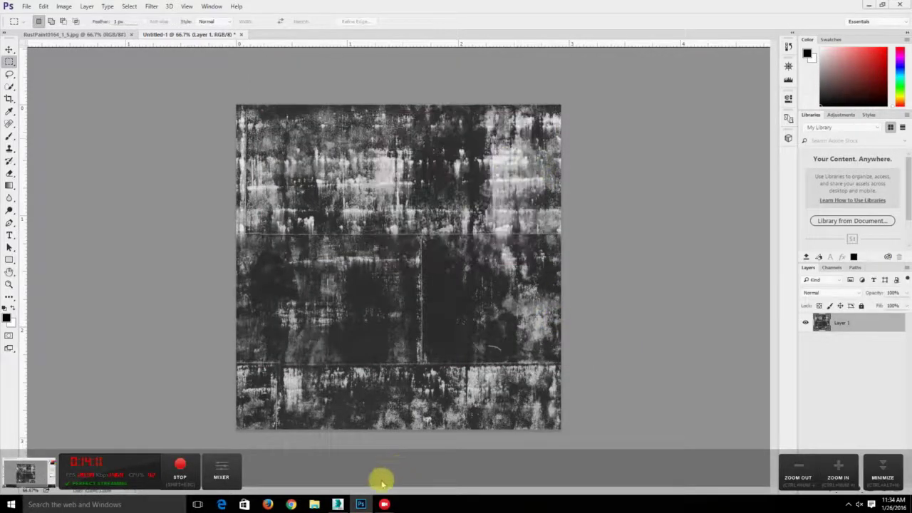
- Switch to 3ds Max and move the specular and gloss bitmap nodes farther from the Standard material to make room
click(338, 505)
middle_drag(162, 257, 212, 252)
scroll(212, 232, down, 3)
drag(151, 206, 150, 196)
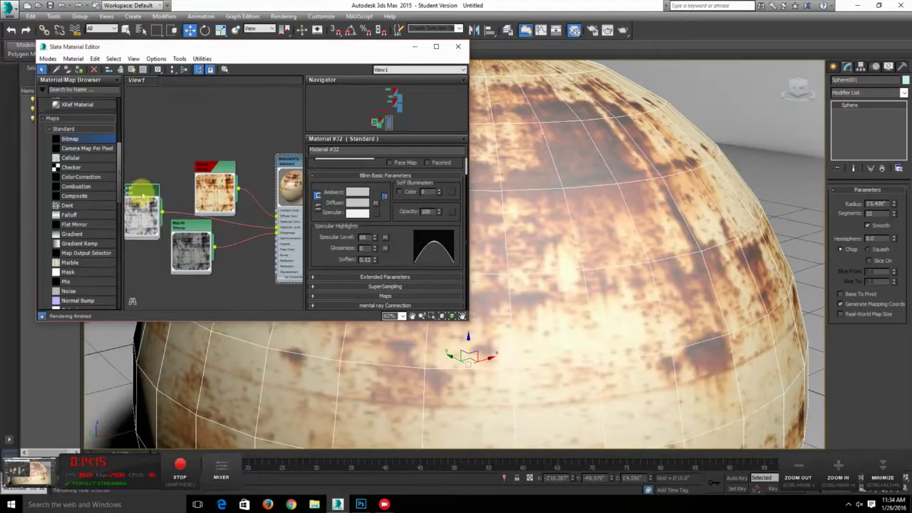
drag(185, 220, 168, 216)
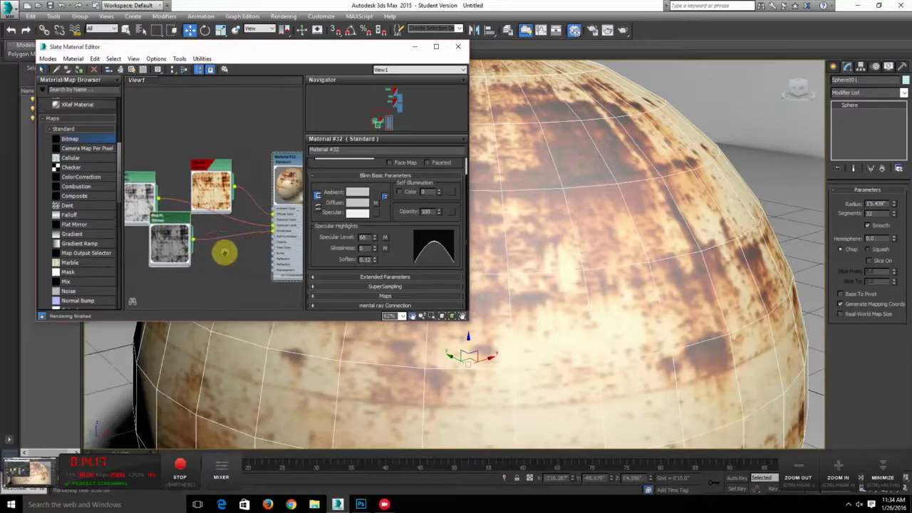
middle_drag(224, 253, 192, 244)
scroll(191, 244, up, 3)
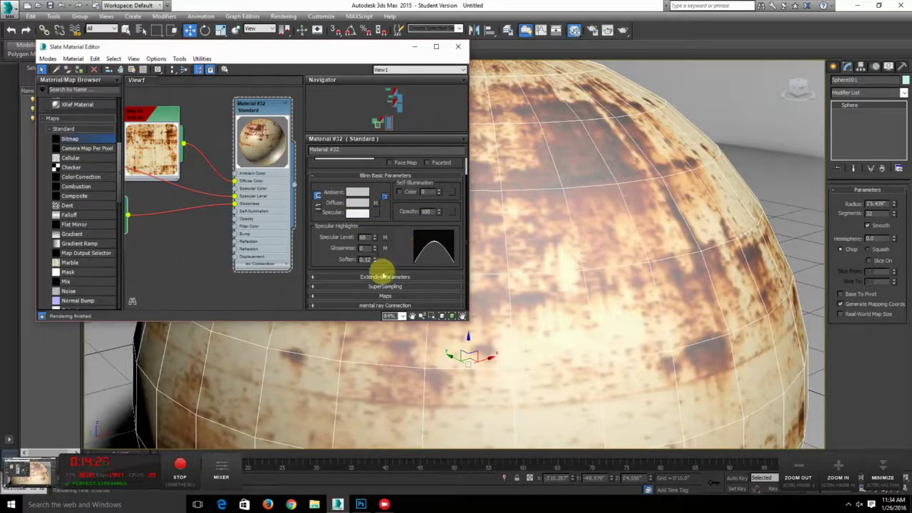
- Assign the rust_bump image as a bitmap to the Standard material's Bump map and enlarge the new node's thumbnail
click(315, 296)
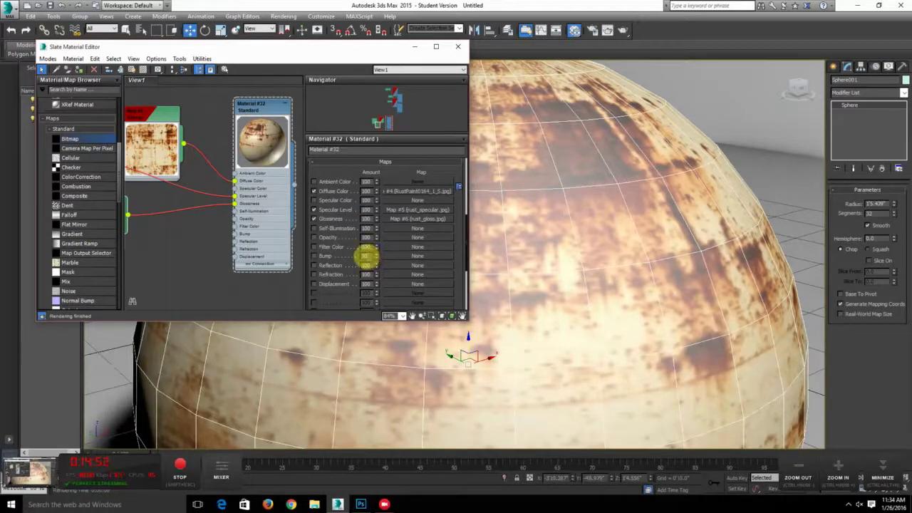
click(395, 256)
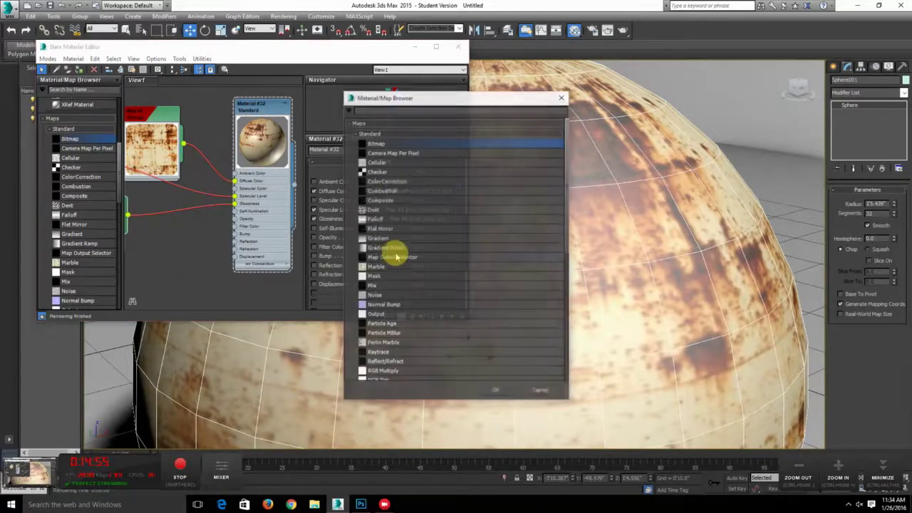
double_click(381, 142)
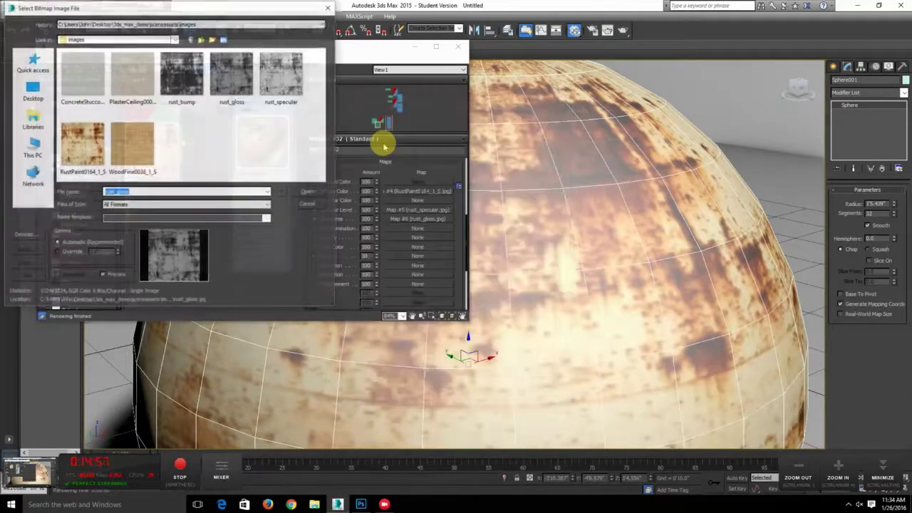
click(189, 80)
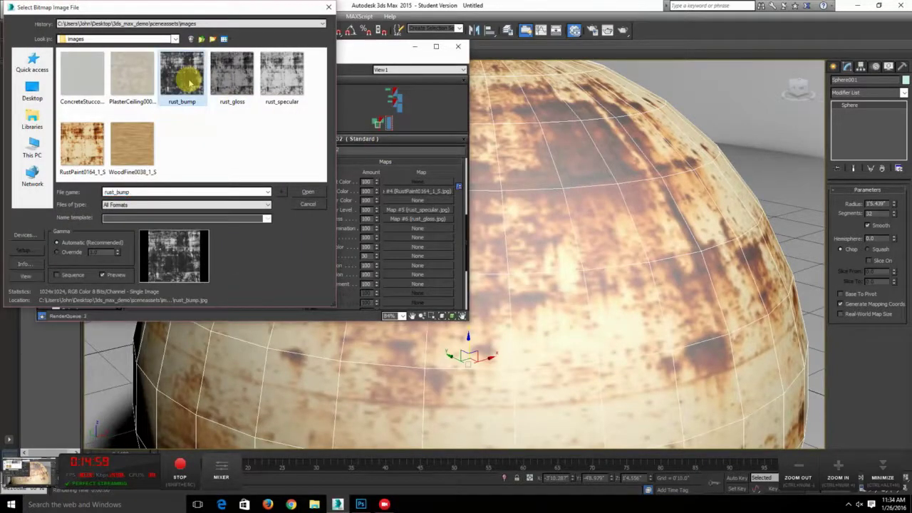
double_click(189, 80)
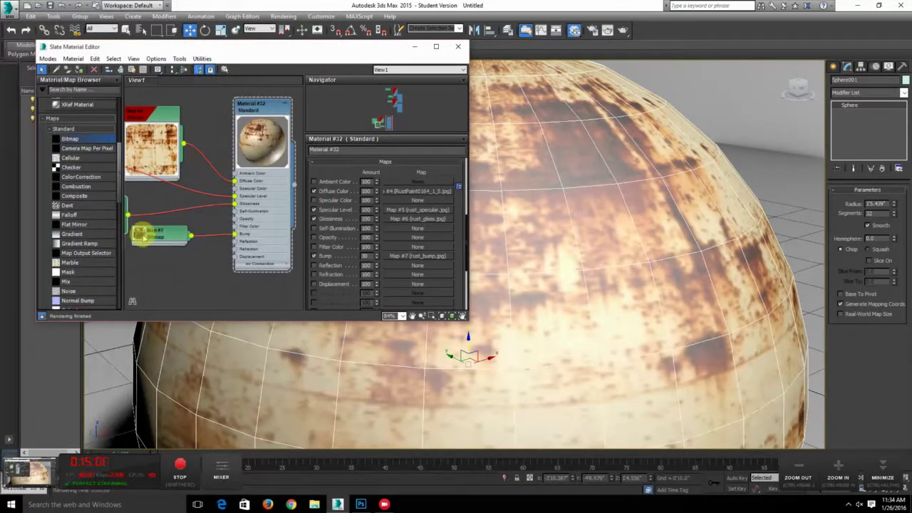
double_click(142, 236)
- Examine the bump effect on the material node's preview sphere and render the perspective view
middle_drag(244, 167, 238, 173)
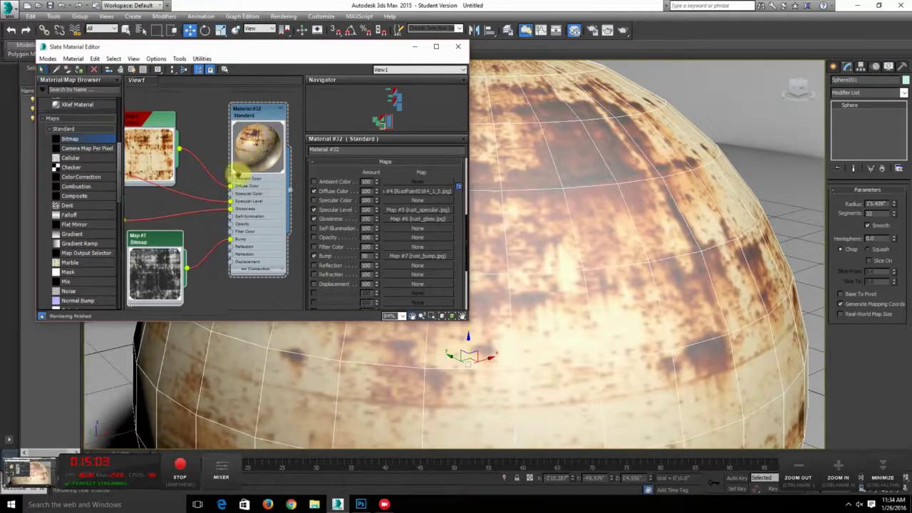
scroll(235, 173, up, 8)
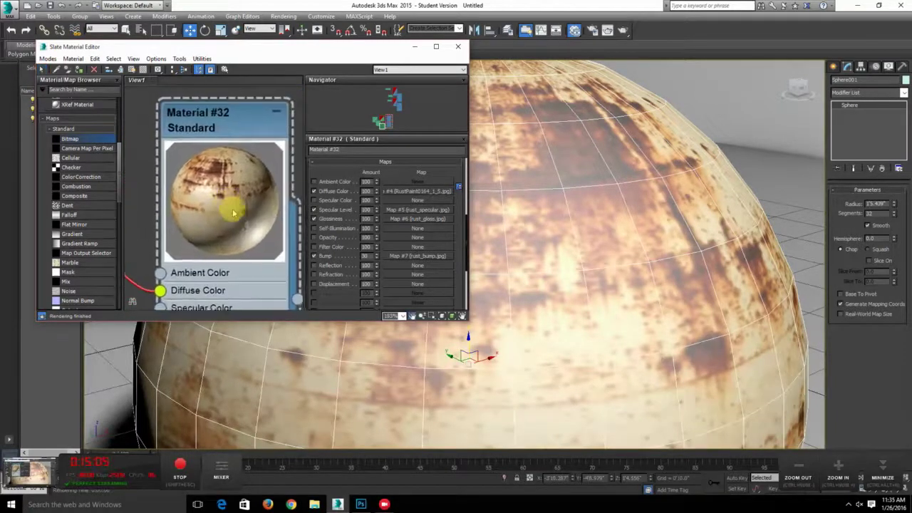
scroll(234, 211, up, 1)
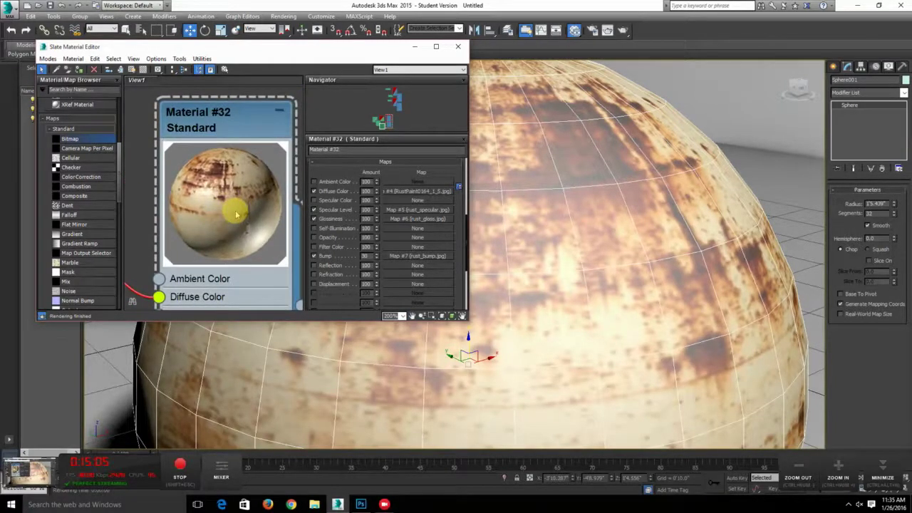
click(608, 30)
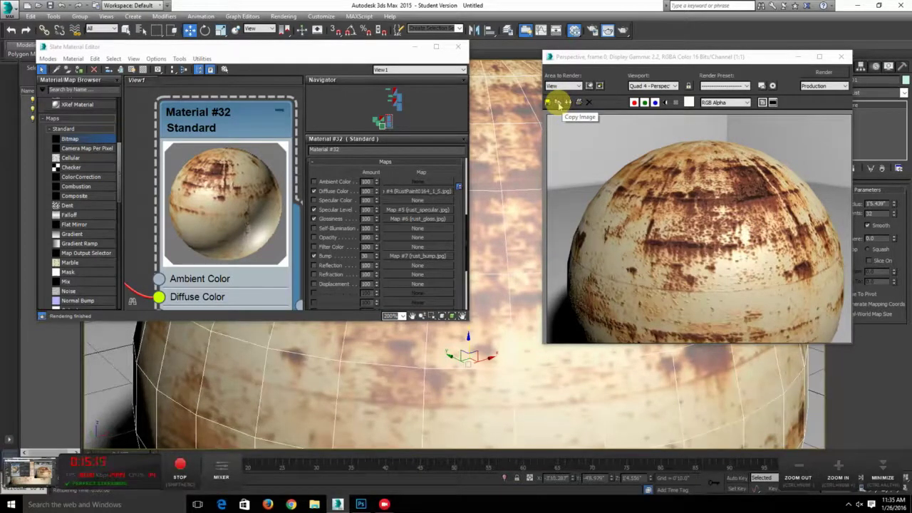
click(560, 103)
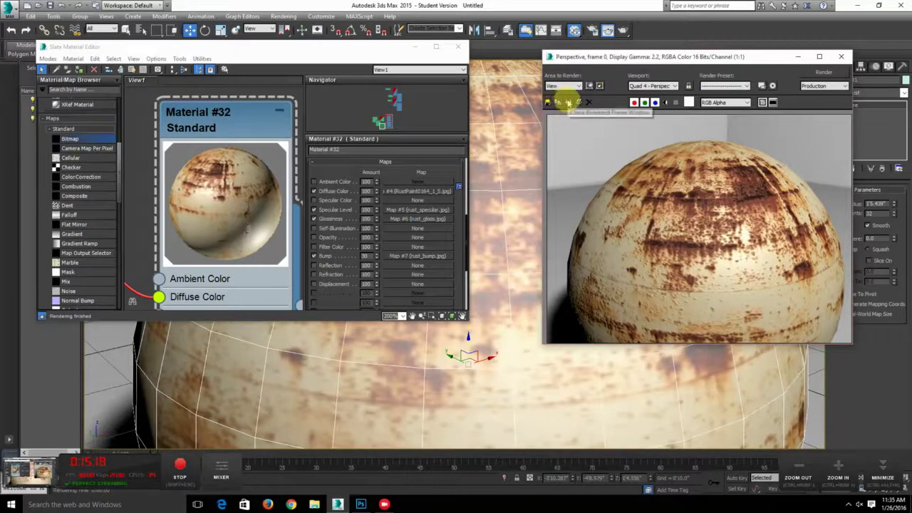
click(569, 102)
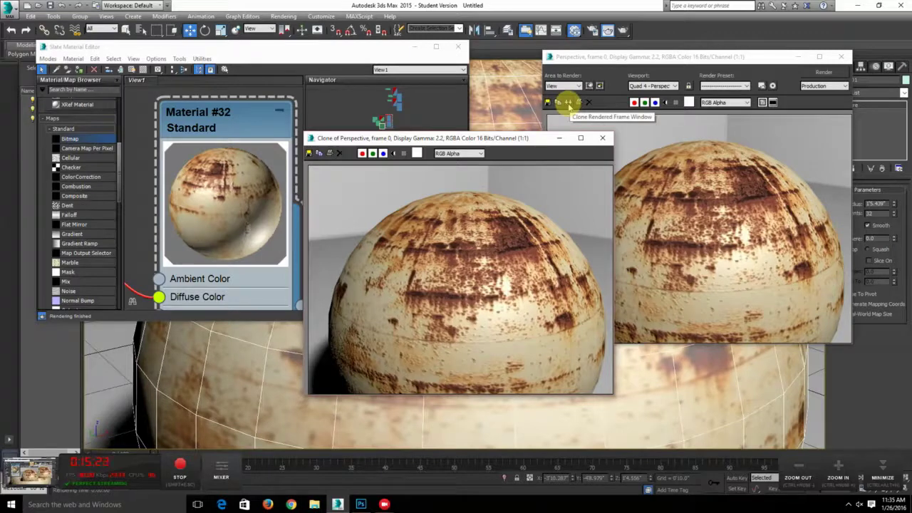
click(568, 102)
drag(534, 138, 567, 121)
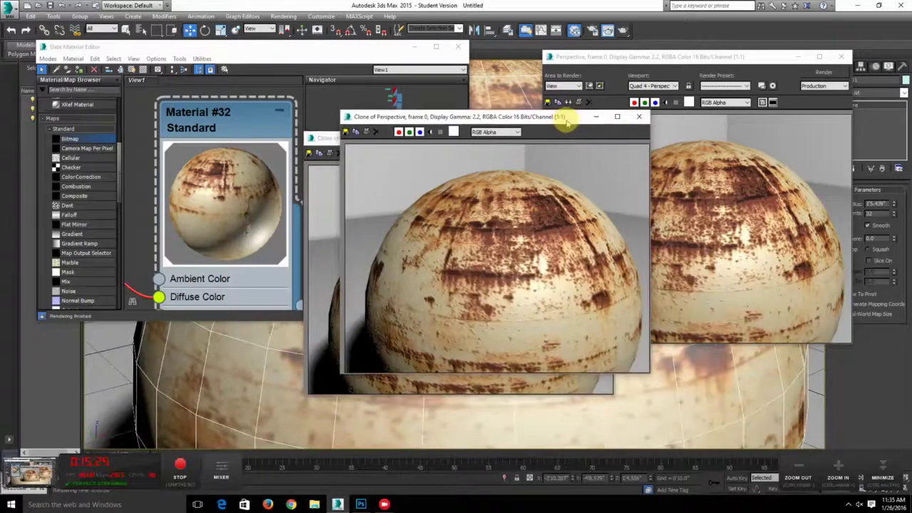
double_click(320, 137)
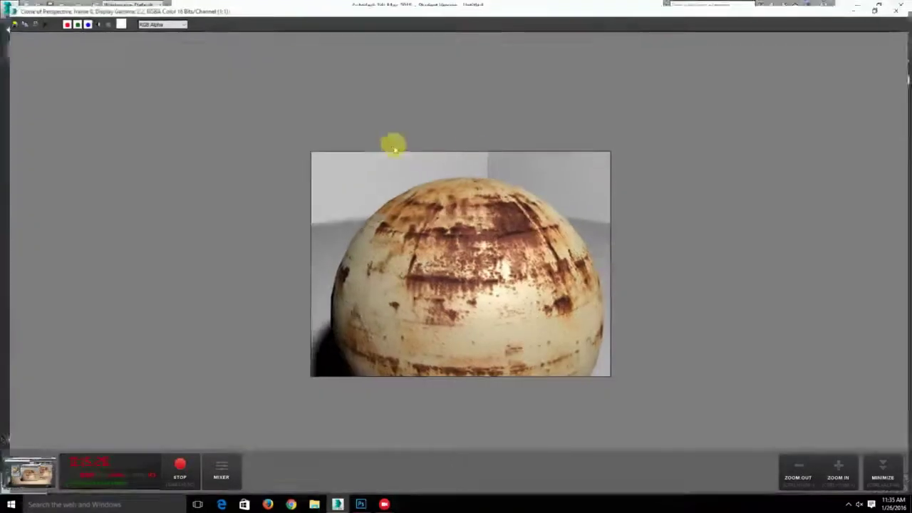
click(902, 7)
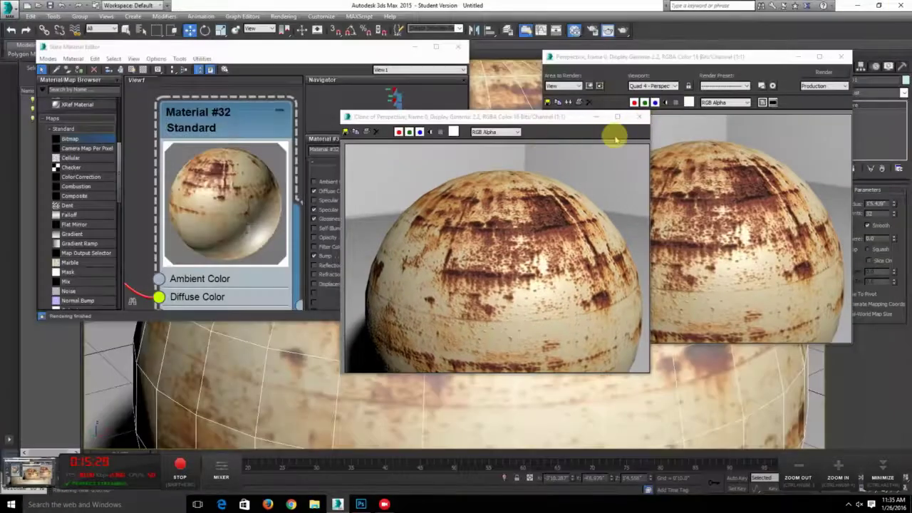
click(639, 116)
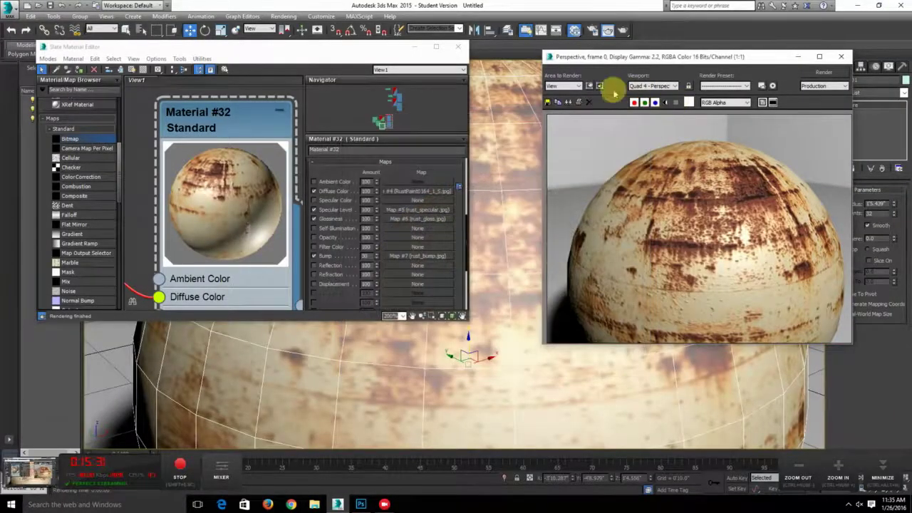
- Clone the rendered frame for comparison and set the material's Bump amount to 100
click(568, 102)
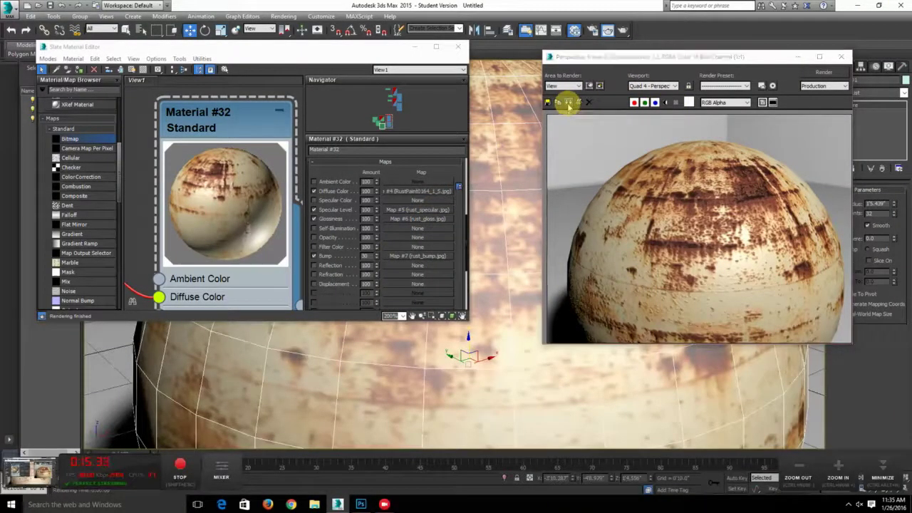
click(306, 55)
double_click(365, 255)
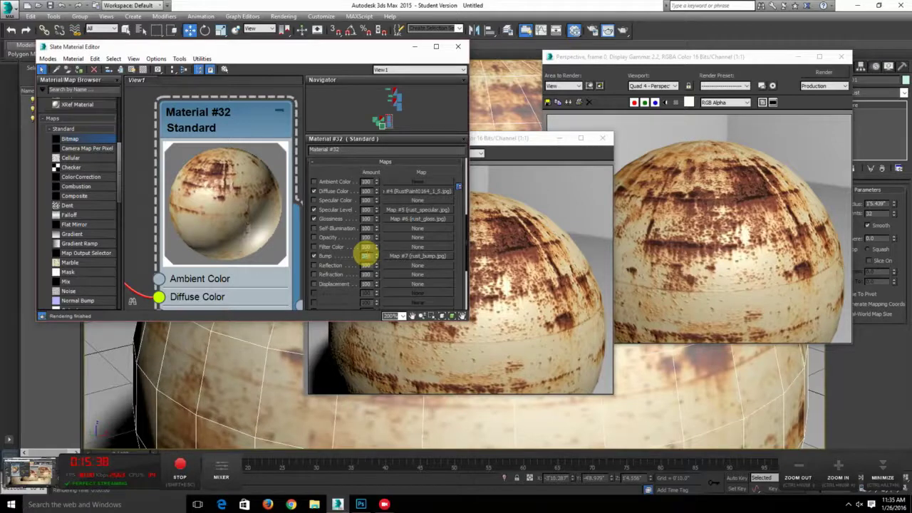
click(539, 199)
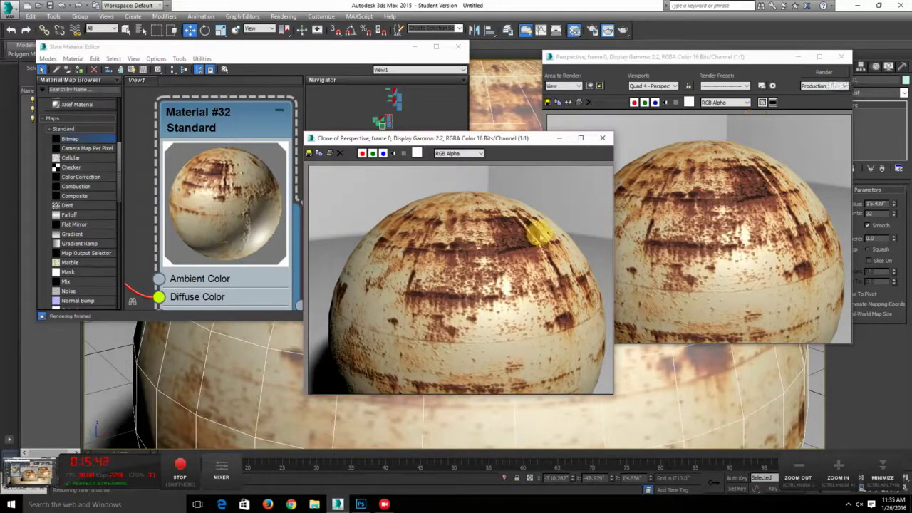
- Render the perspective view again, compare it with the cloned frame, and close the clone
click(824, 79)
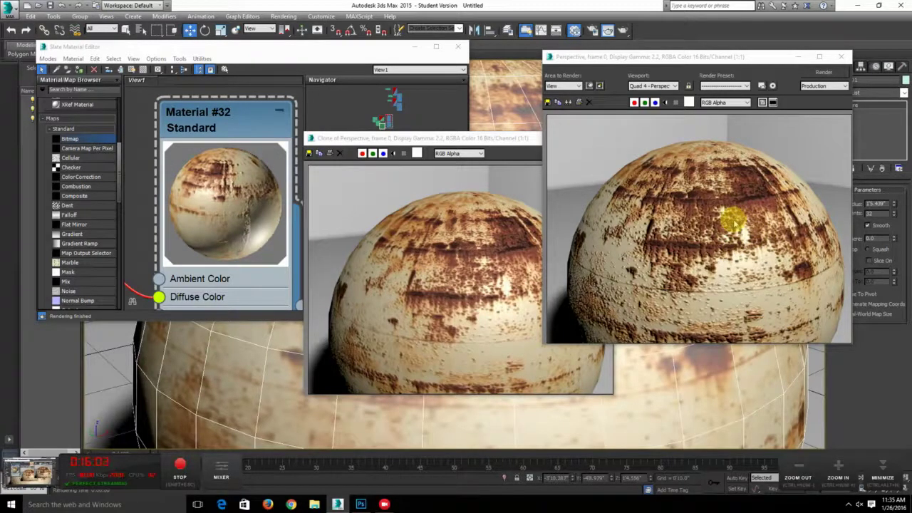
click(510, 209)
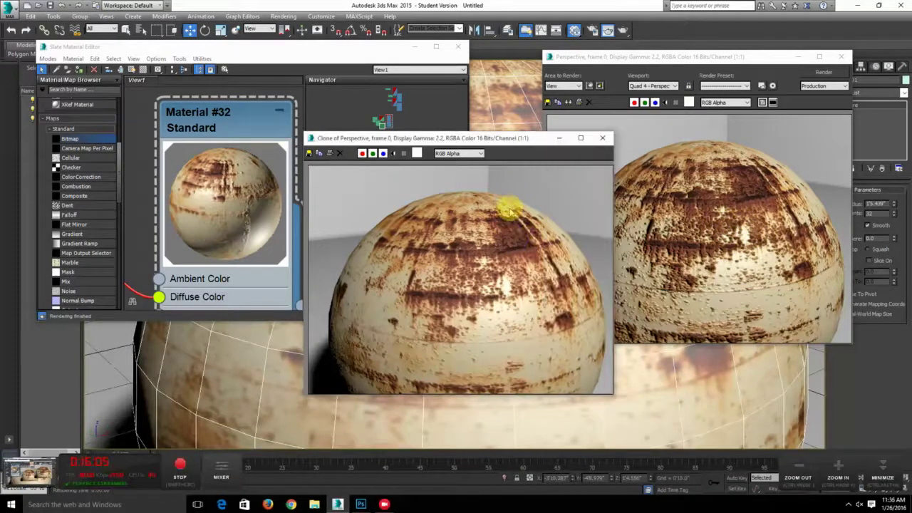
click(603, 139)
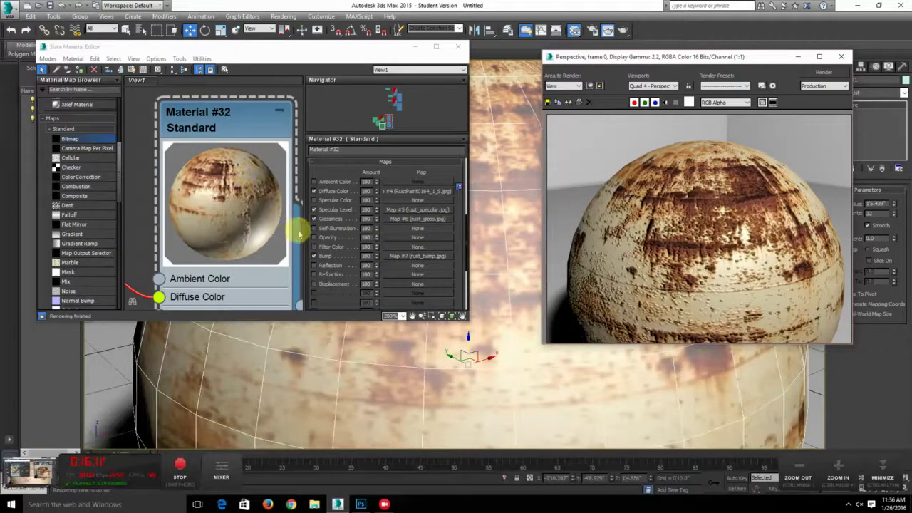
- Set the material's Bump amount to 75, render the perspective view, and close the rendered frame
click(365, 256)
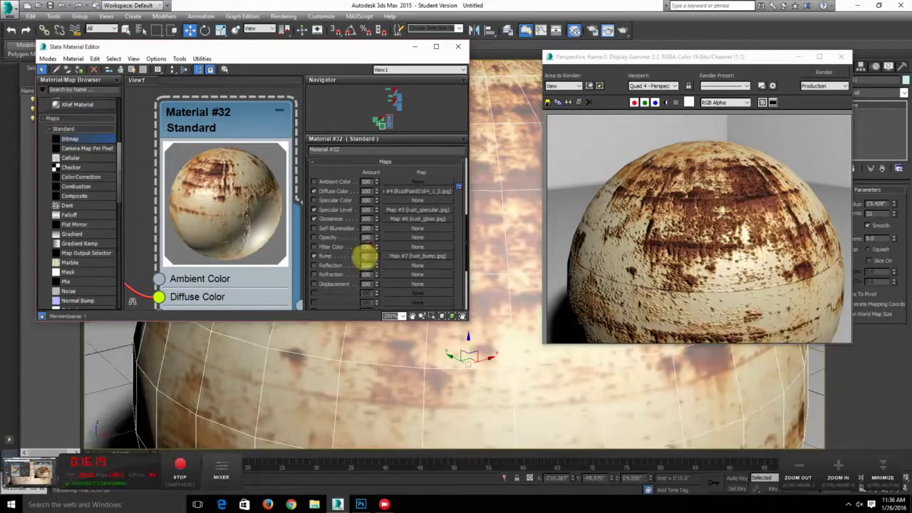
click(828, 76)
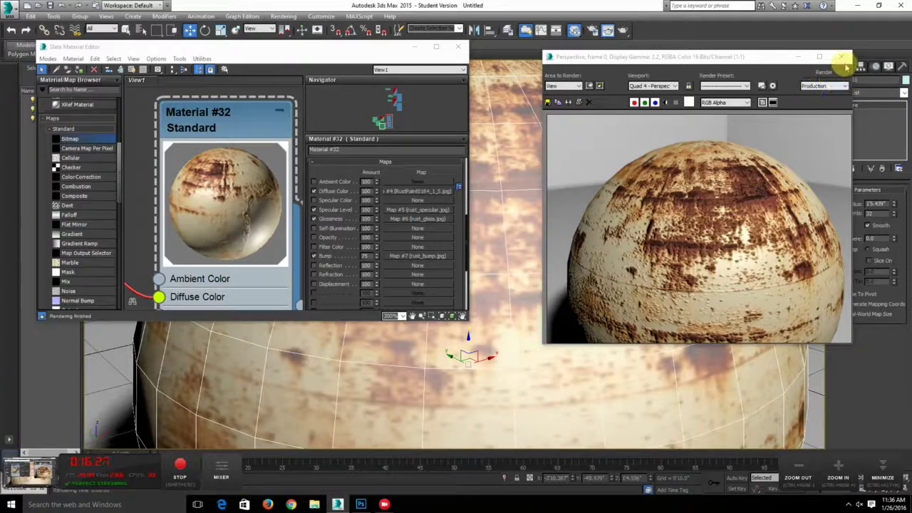
click(842, 57)
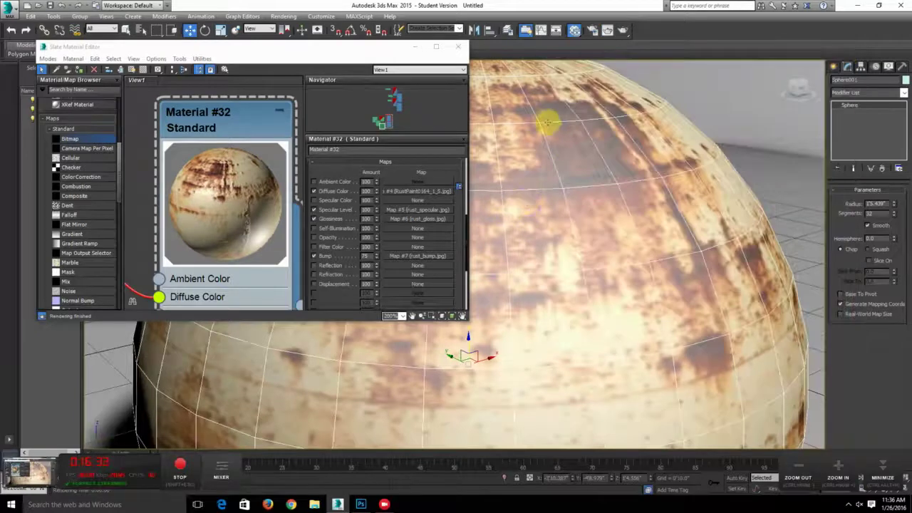
- Disable the Specular Level and Glossiness maps of the Standard material
click(329, 211)
click(315, 219)
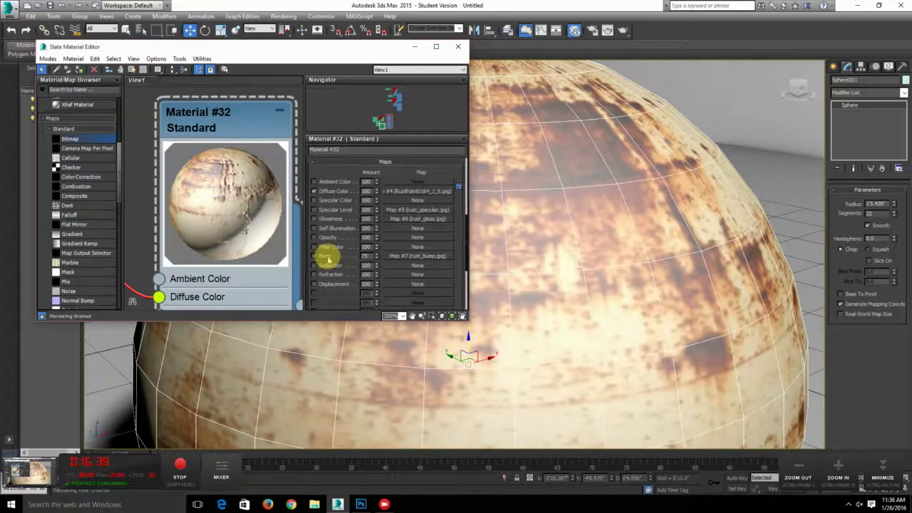
- Render the perspective view with only the Diffuse Color map enabled and arrange the rendered frame beside the material's Maps settings
drag(332, 171, 349, 285)
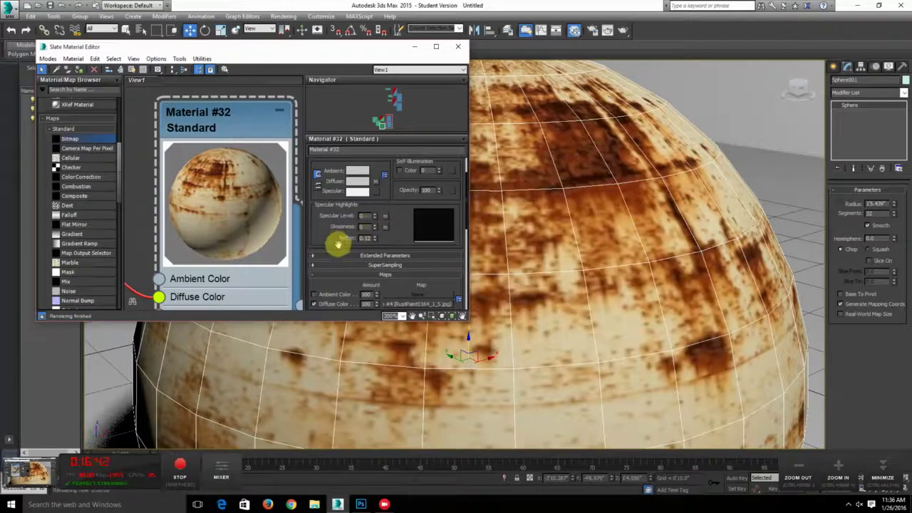
drag(322, 238, 327, 155)
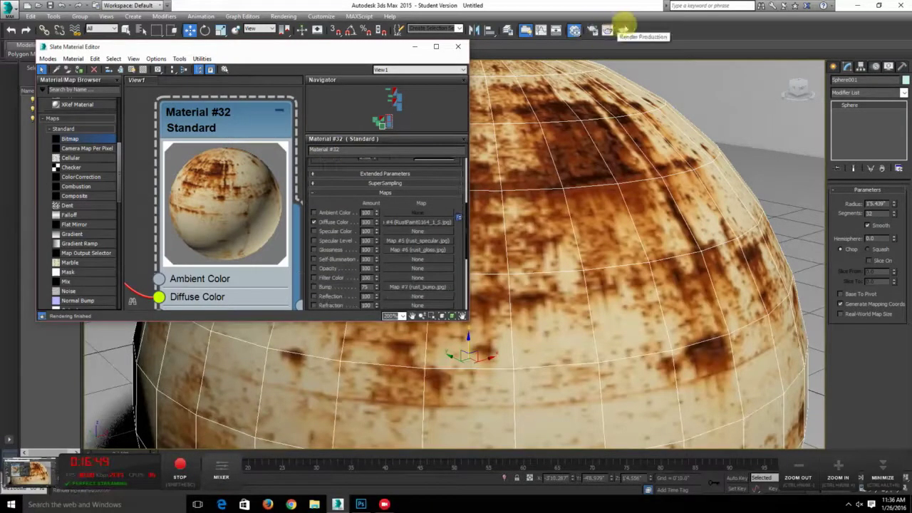
click(608, 30)
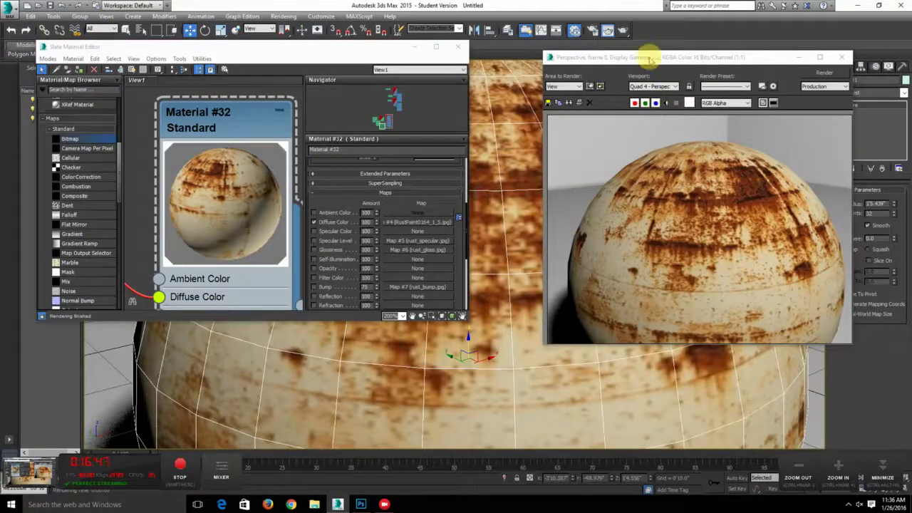
drag(645, 57, 126, 91)
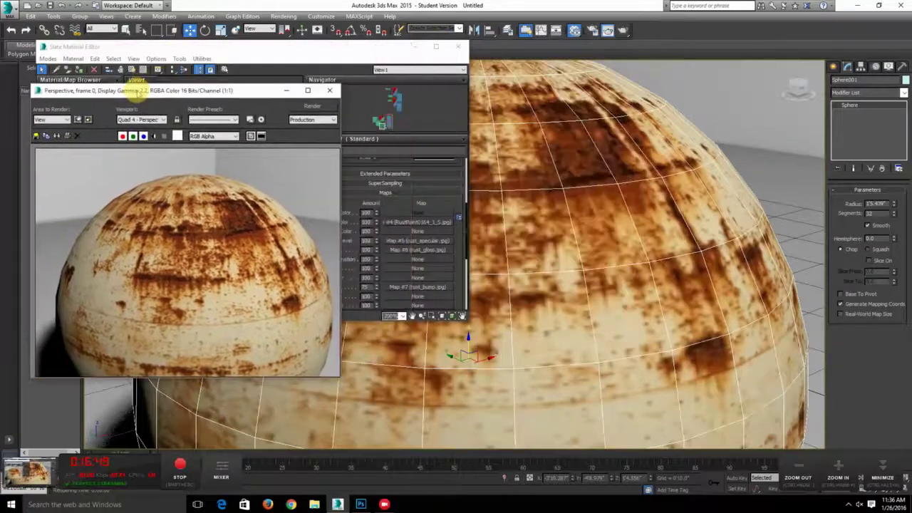
drag(323, 55, 383, 57)
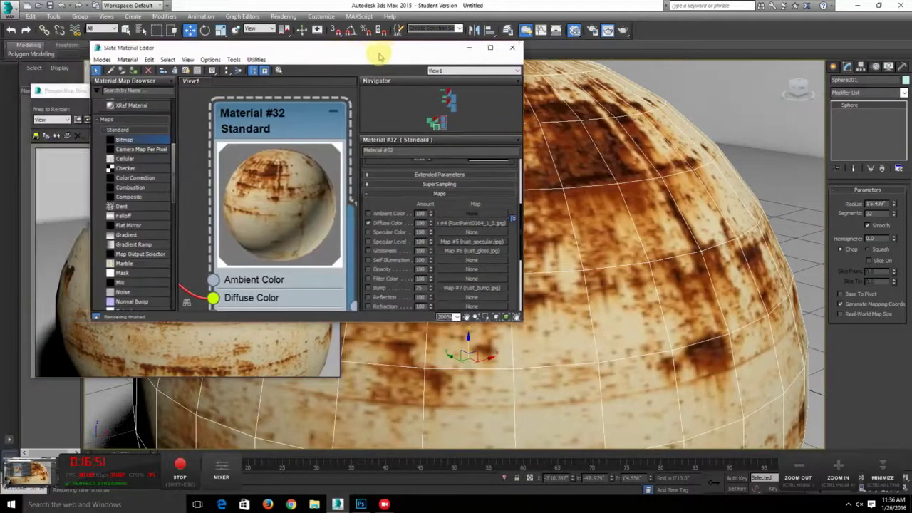
click(57, 214)
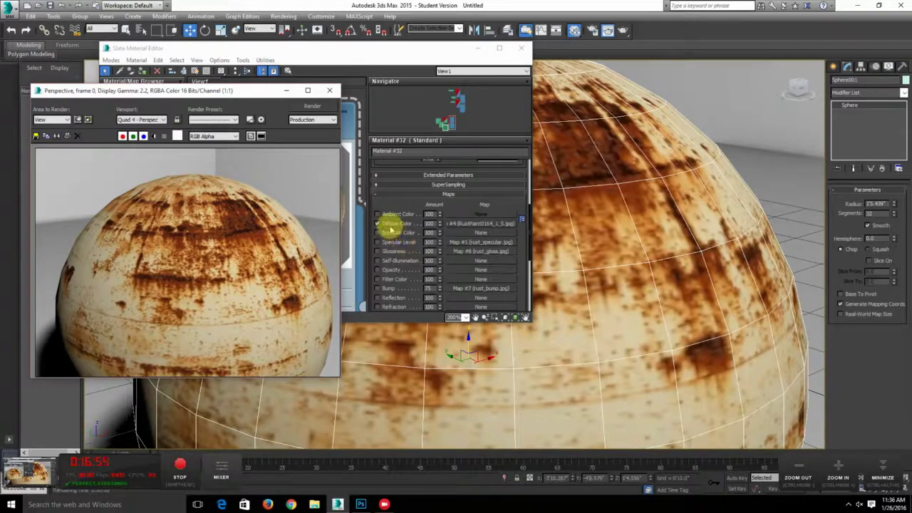
- Swap the Diffuse Color map for the Specular Level and Glossiness maps, render the perspective view, and close the frame
click(390, 226)
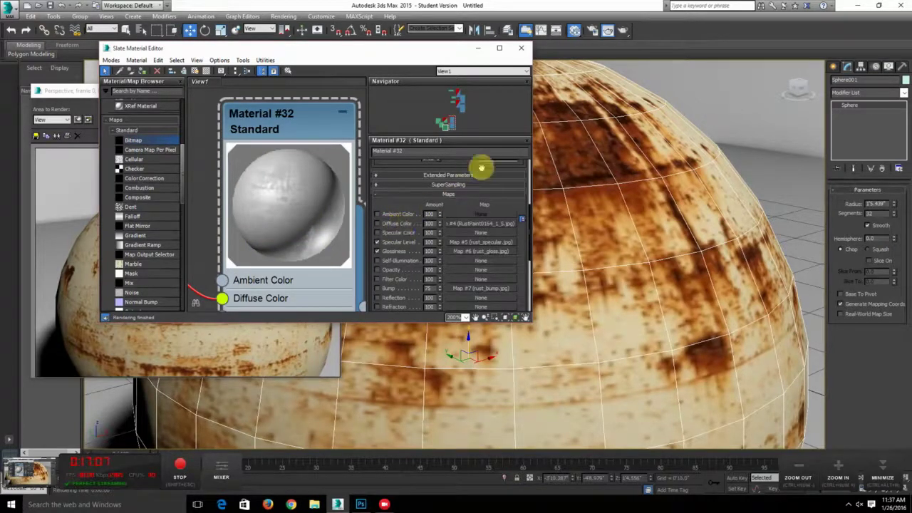
click(624, 30)
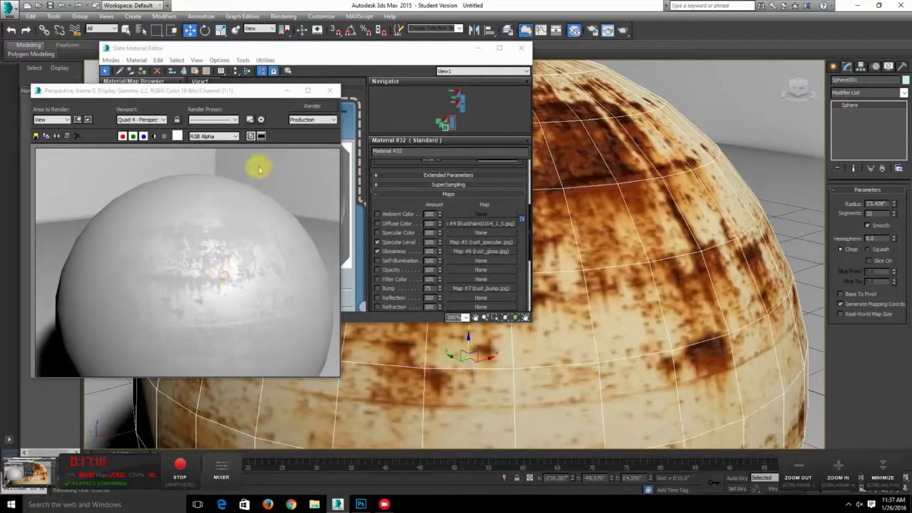
click(329, 90)
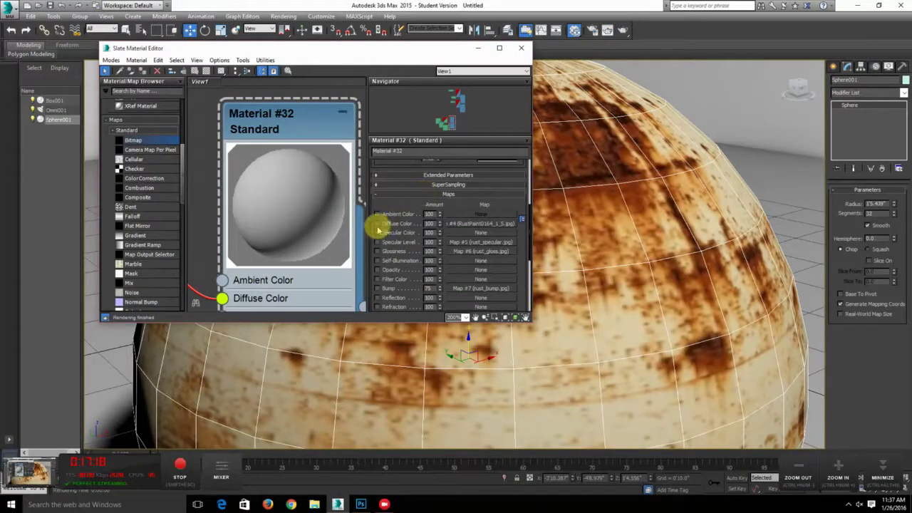
- Enable only the Diffuse Color map, render the perspective view, and clone the rendered frame
click(377, 224)
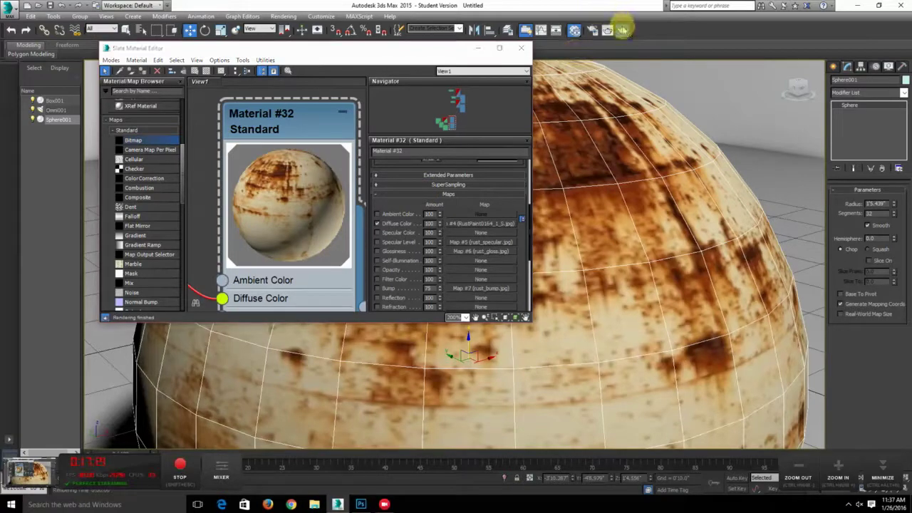
click(623, 28)
click(59, 136)
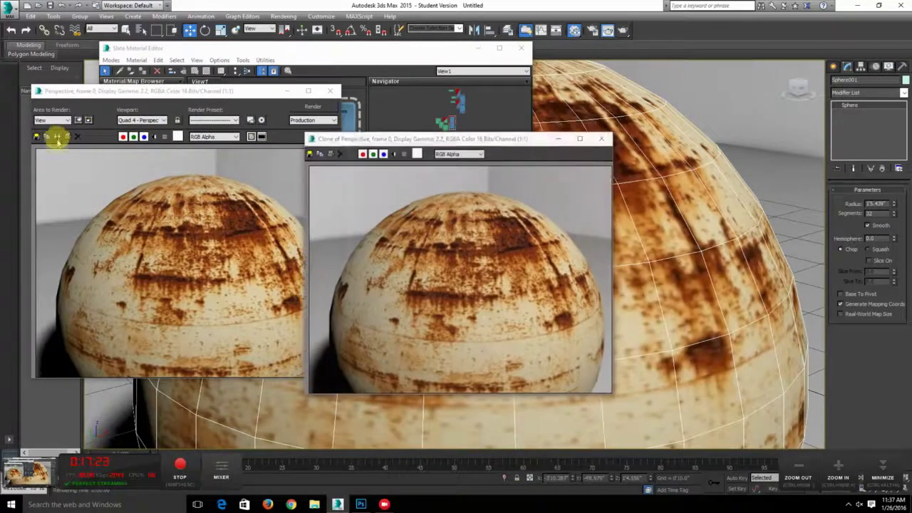
- Render with only the Specular Level and Glossiness maps enabled, and move the diffuse clone aside for comparison
click(397, 56)
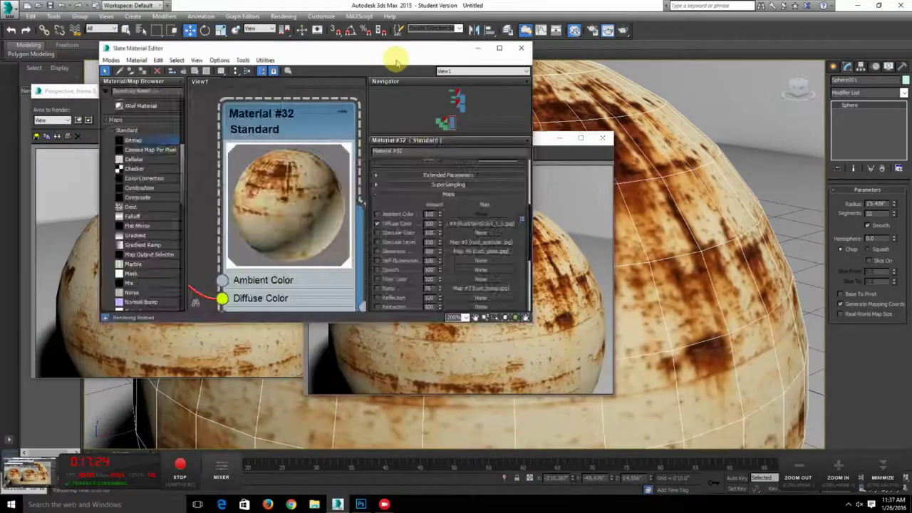
click(377, 225)
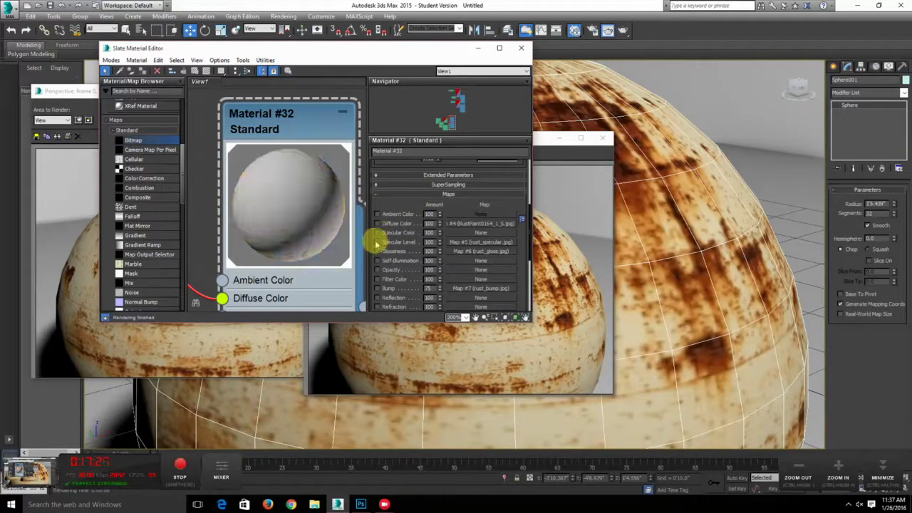
click(377, 251)
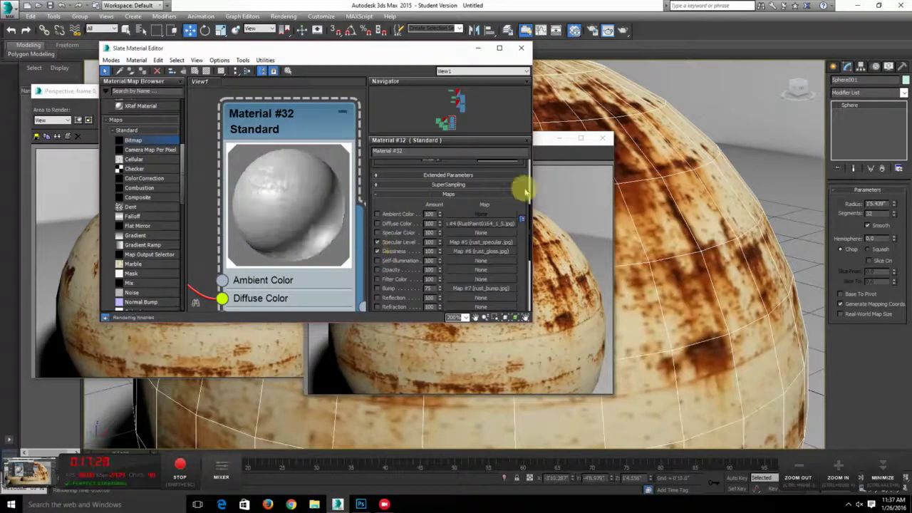
click(624, 30)
mouse_move(549, 139)
mouse_down()
mouse_move(539, 138)
mouse_move(781, 109)
mouse_up()
- Clone the specular and gloss render, and render the perspective view with only the Bump map enabled for comparison
click(377, 242)
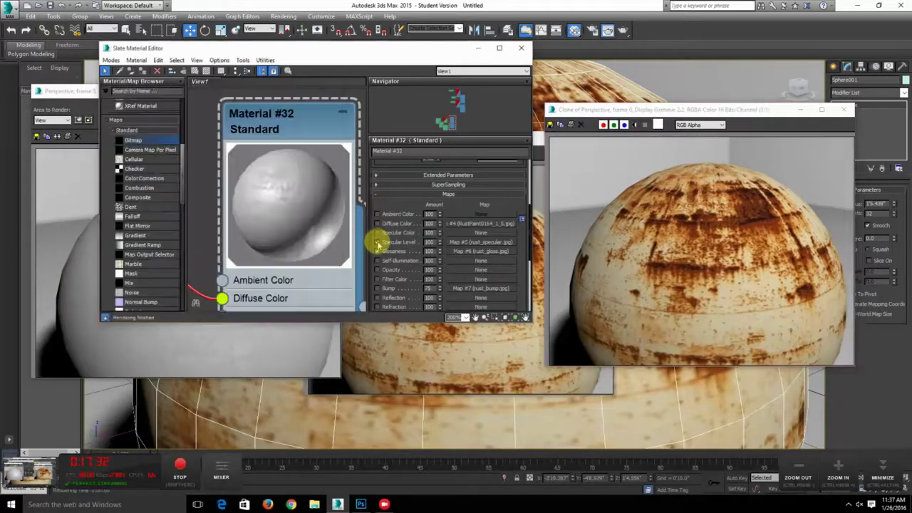
click(377, 288)
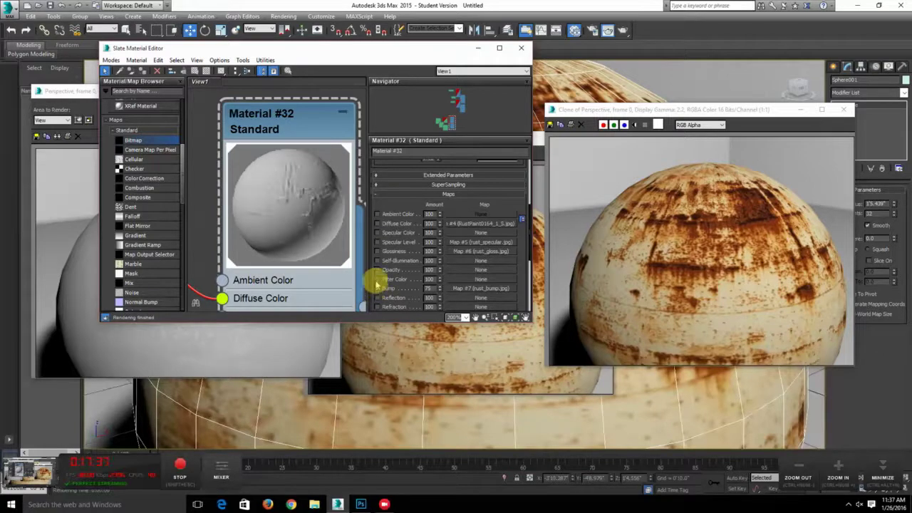
click(89, 94)
double_click(89, 94)
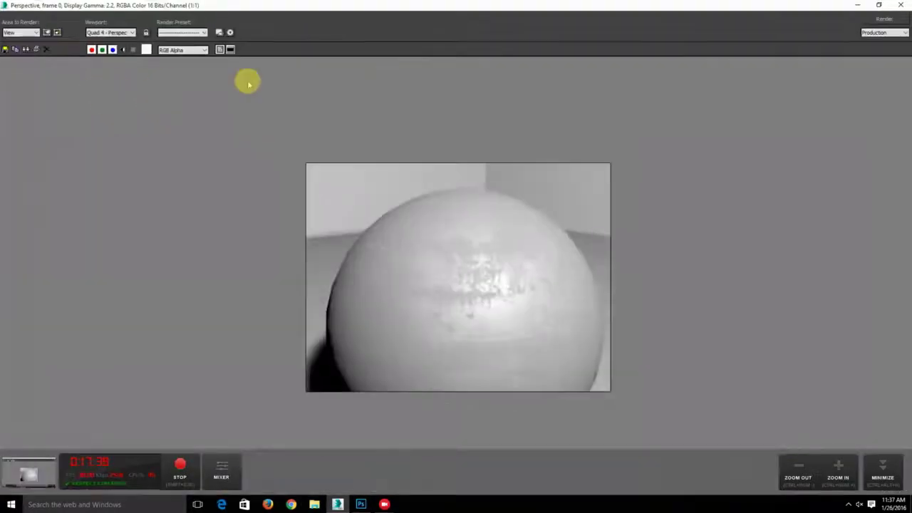
click(880, 6)
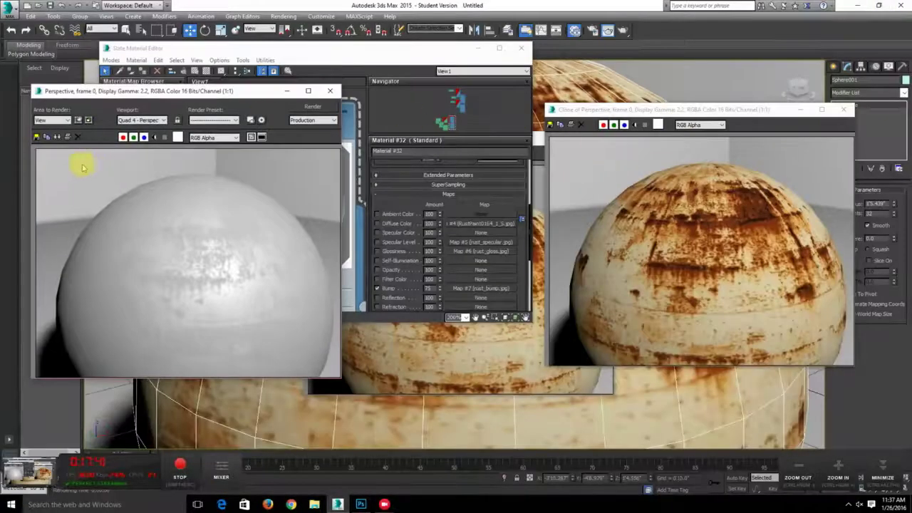
click(57, 136)
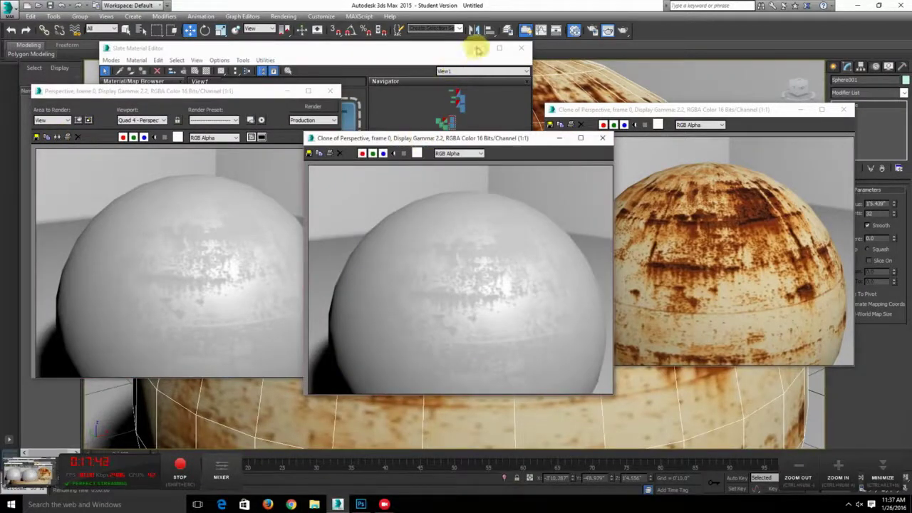
click(624, 30)
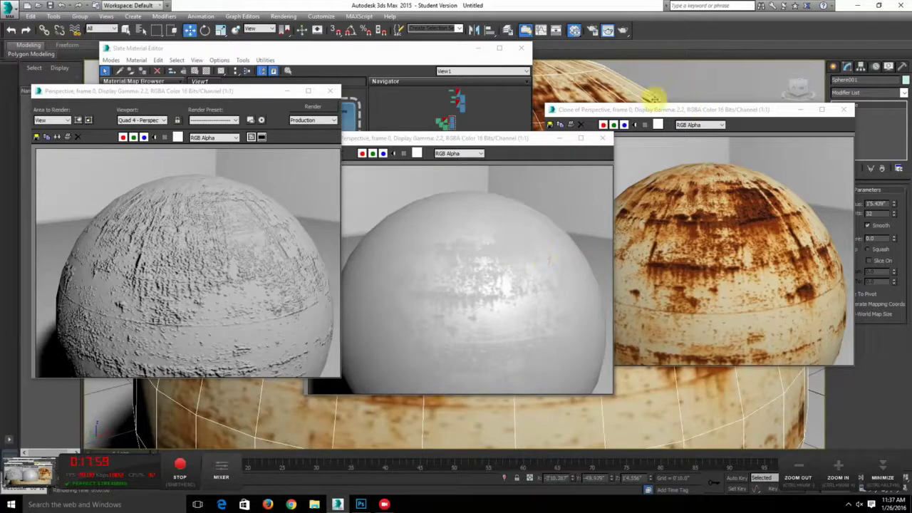
- Close the rendered frame, all its clones, and the material editor
click(602, 137)
click(844, 110)
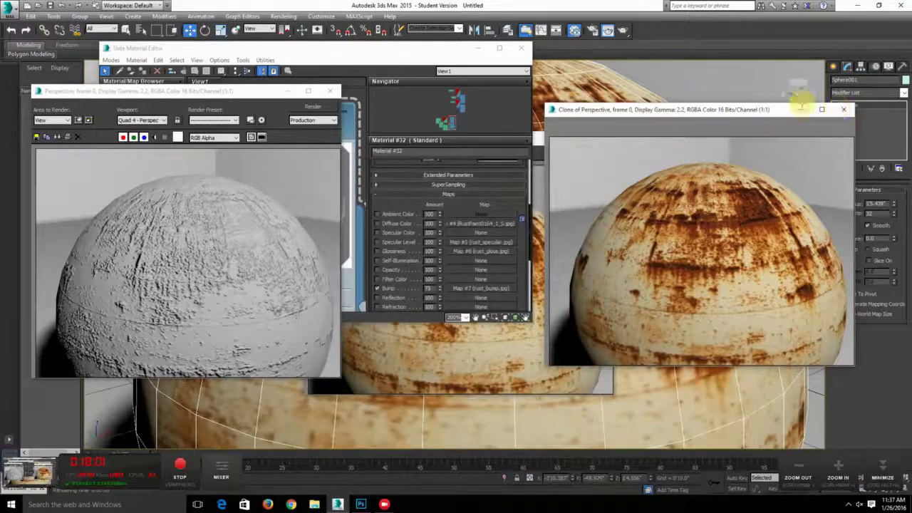
click(330, 90)
click(526, 48)
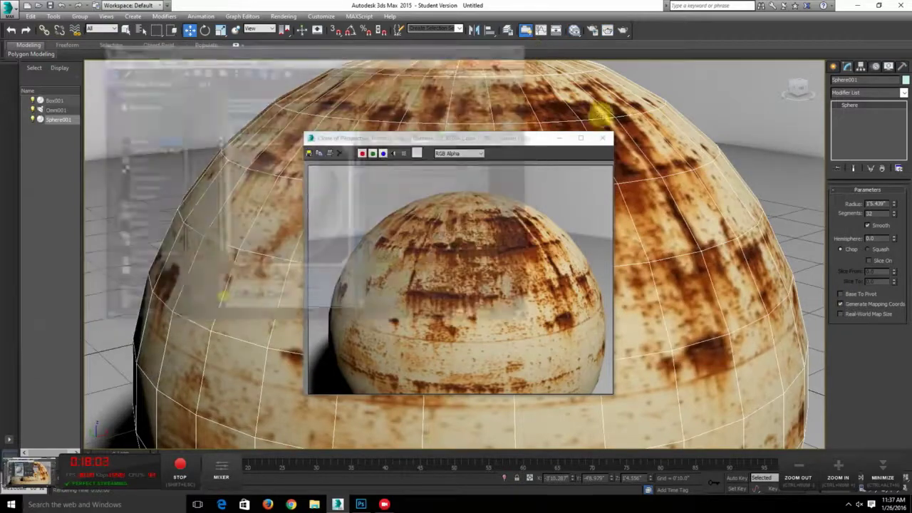
click(605, 137)
- Select the Omni light and render the perspective view with the whole sphere and its shadow in frame
scroll(616, 148, down, 5)
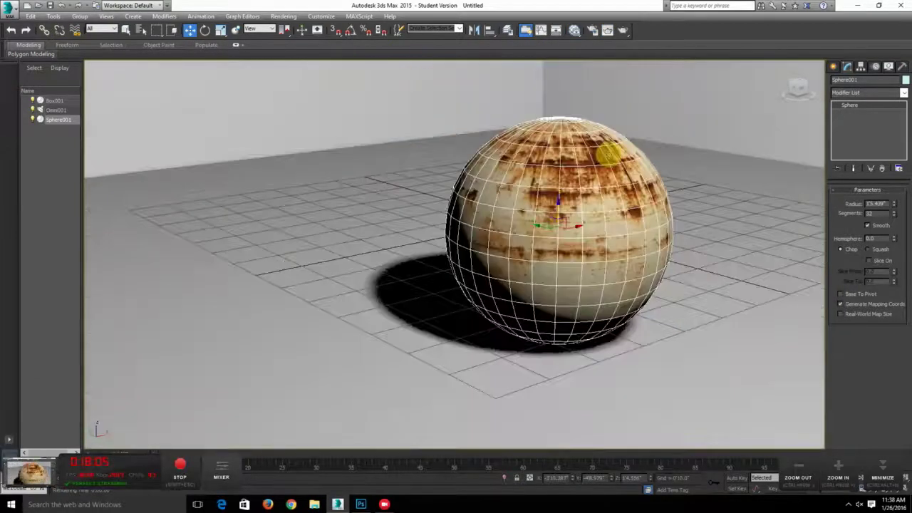
middle_drag(609, 152, 530, 265)
scroll(524, 261, down, 5)
click(507, 242)
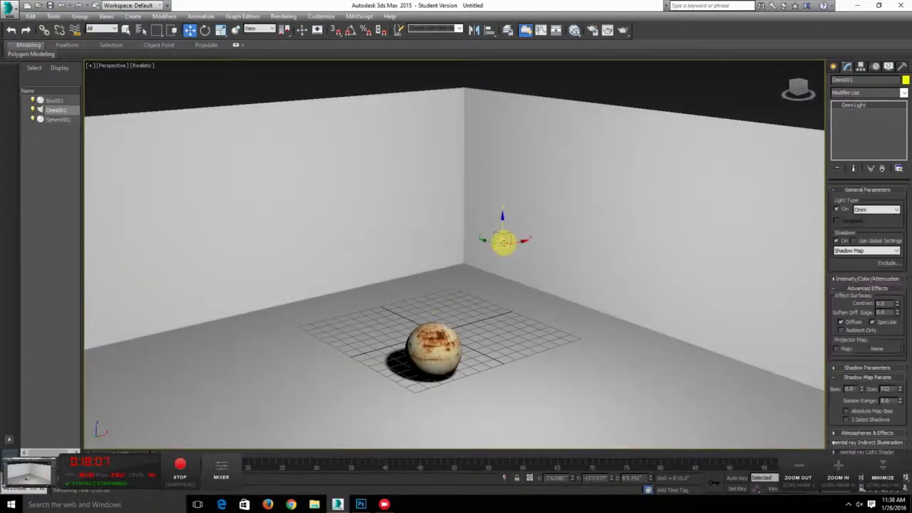
scroll(479, 238, up, 6)
middle_drag(531, 289, 541, 220)
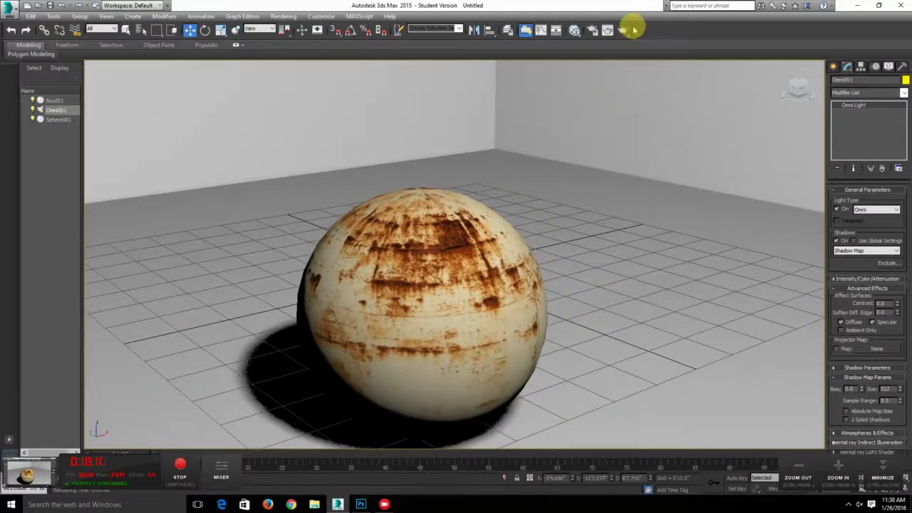
click(624, 30)
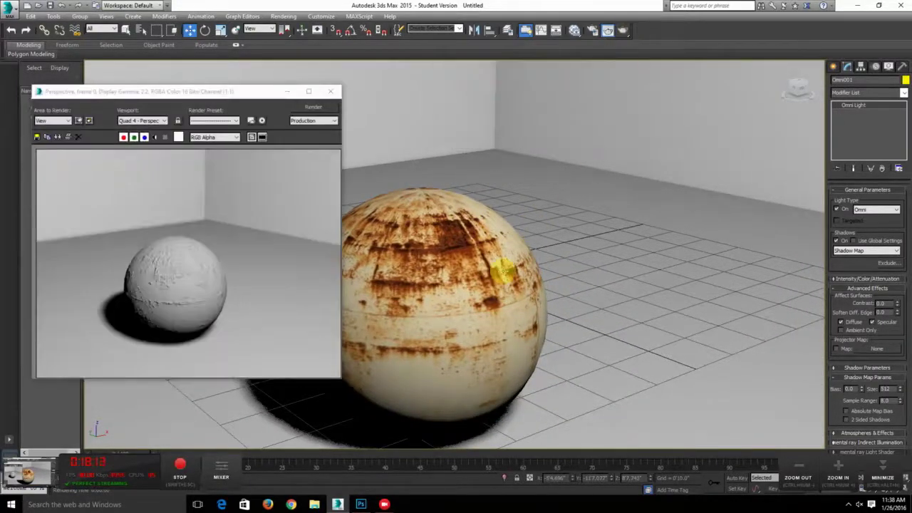
- Enable the material's Diffuse Color, Specular Level and Glossiness maps alongside Bump, and render the perspective view
click(574, 31)
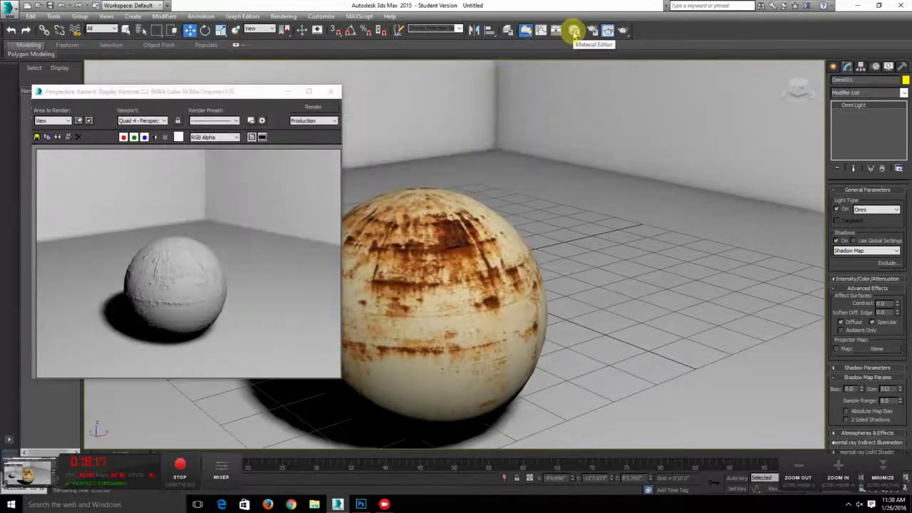
click(574, 31)
click(377, 223)
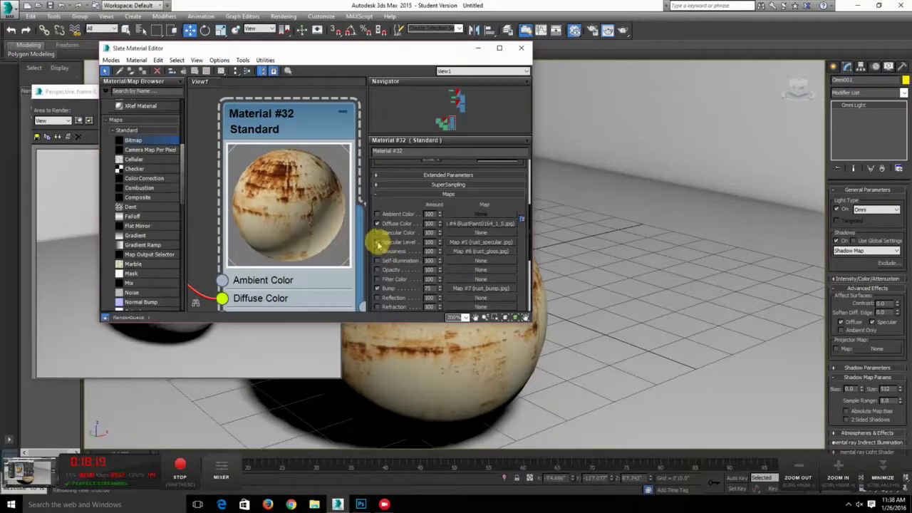
click(377, 242)
click(377, 251)
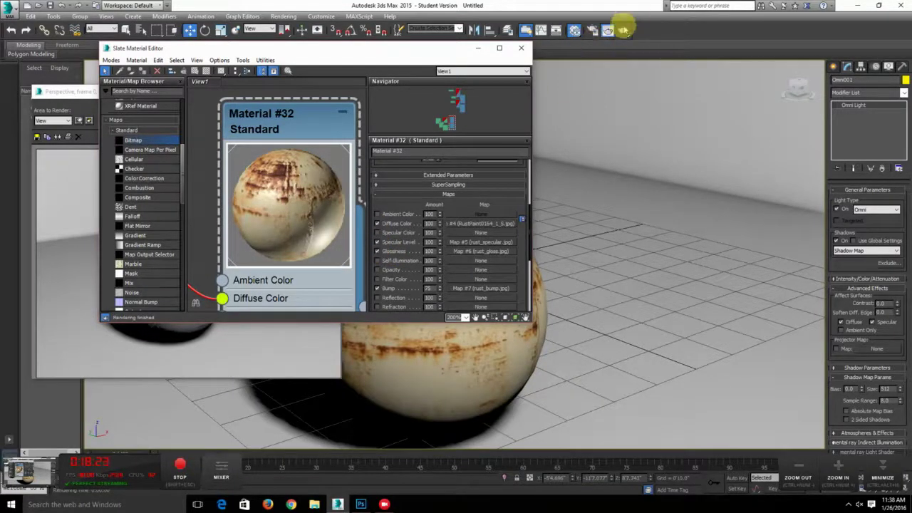
click(624, 30)
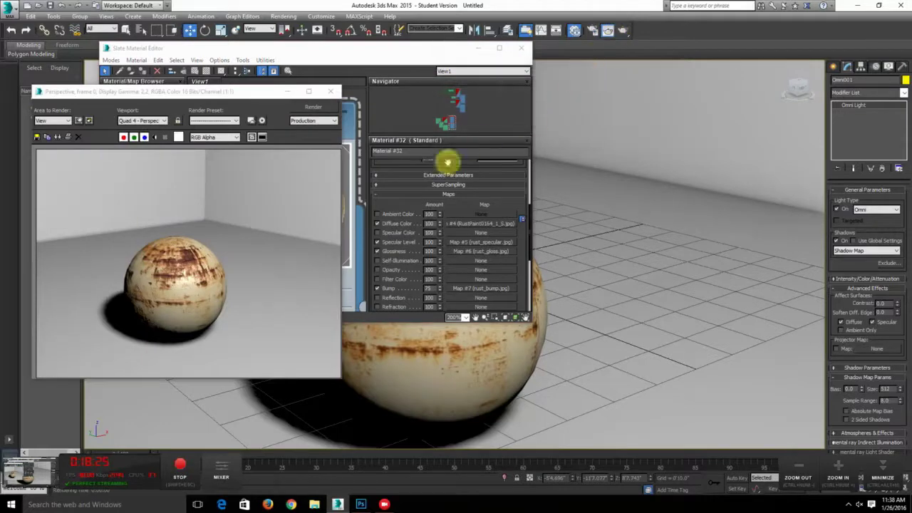
- Render a closer perspective view of the sphere with all four maps enabled, and close the rendered frame
scroll(591, 223, up, 5)
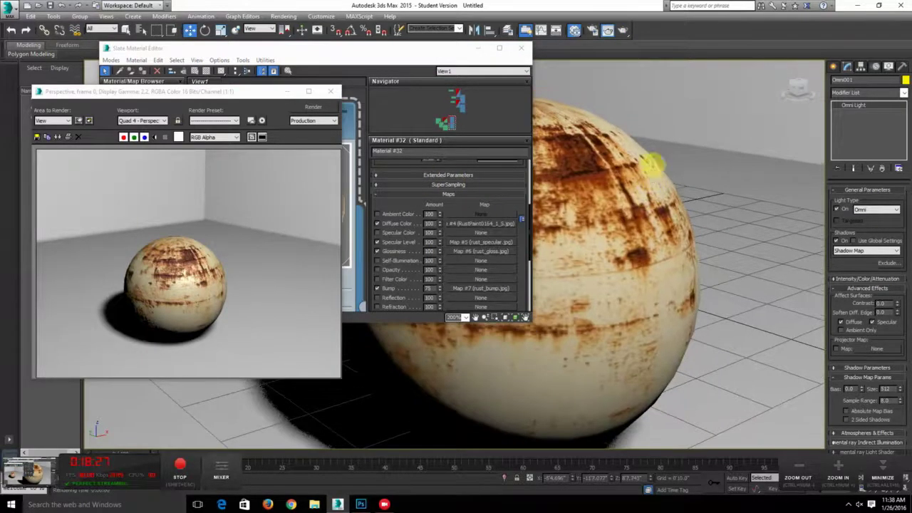
click(623, 29)
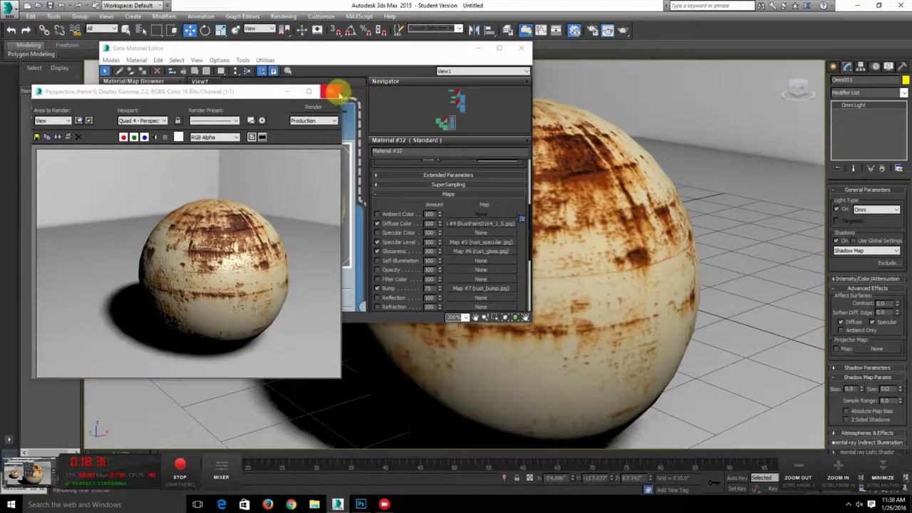
click(339, 94)
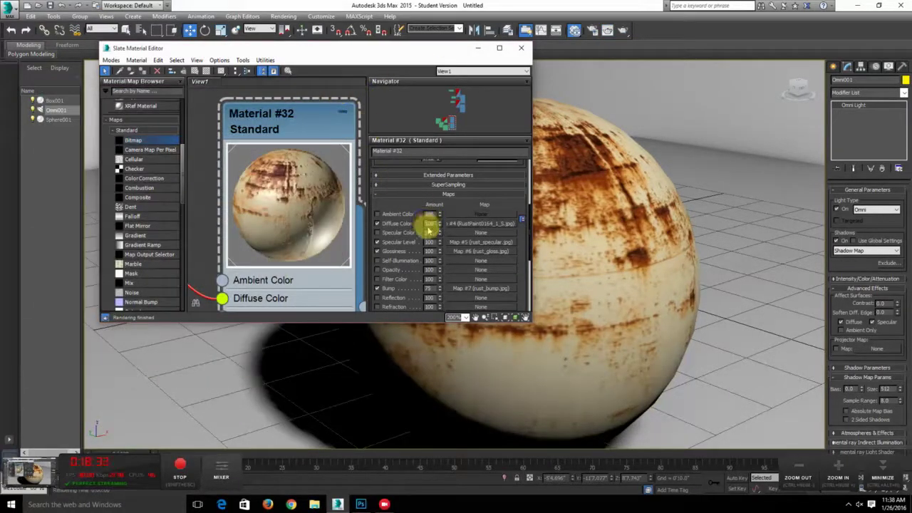